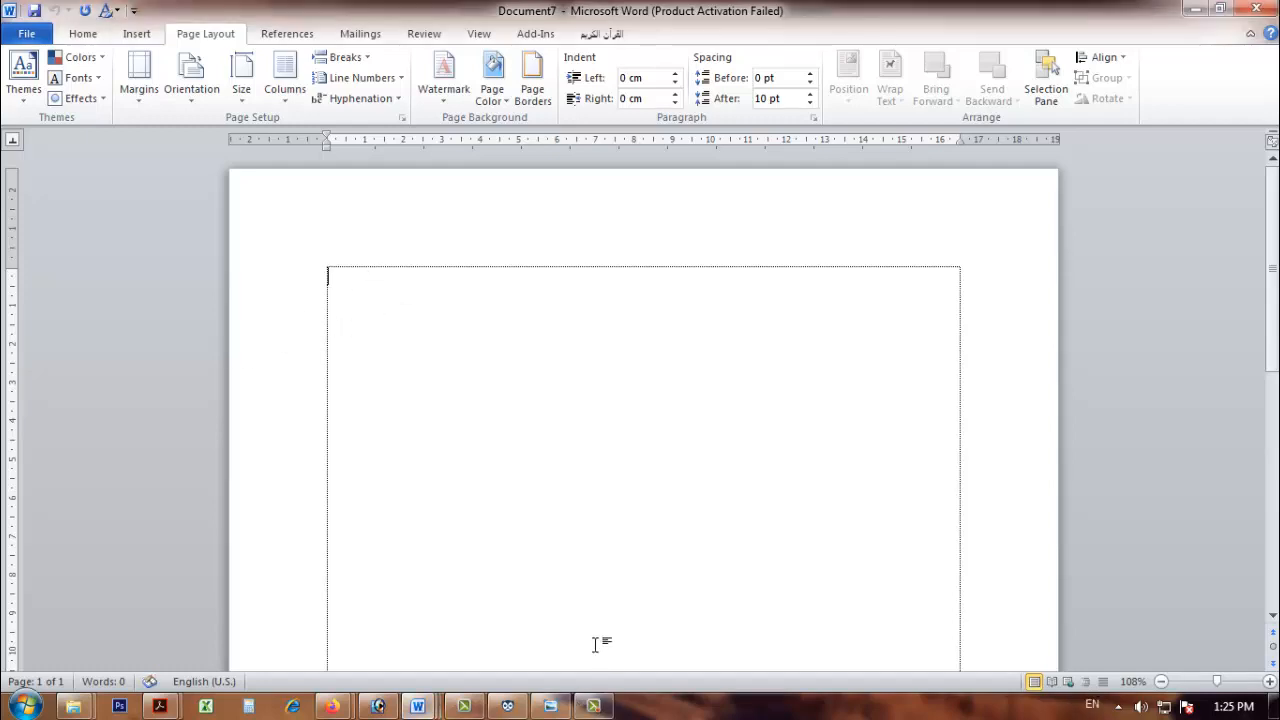
Step: Open the scanned SURAT PERNYATAAN in the photo viewer and examine its letterhead, title and two personal-data blocks
left_click(550, 706)
scroll(632, 357, "up", 4)
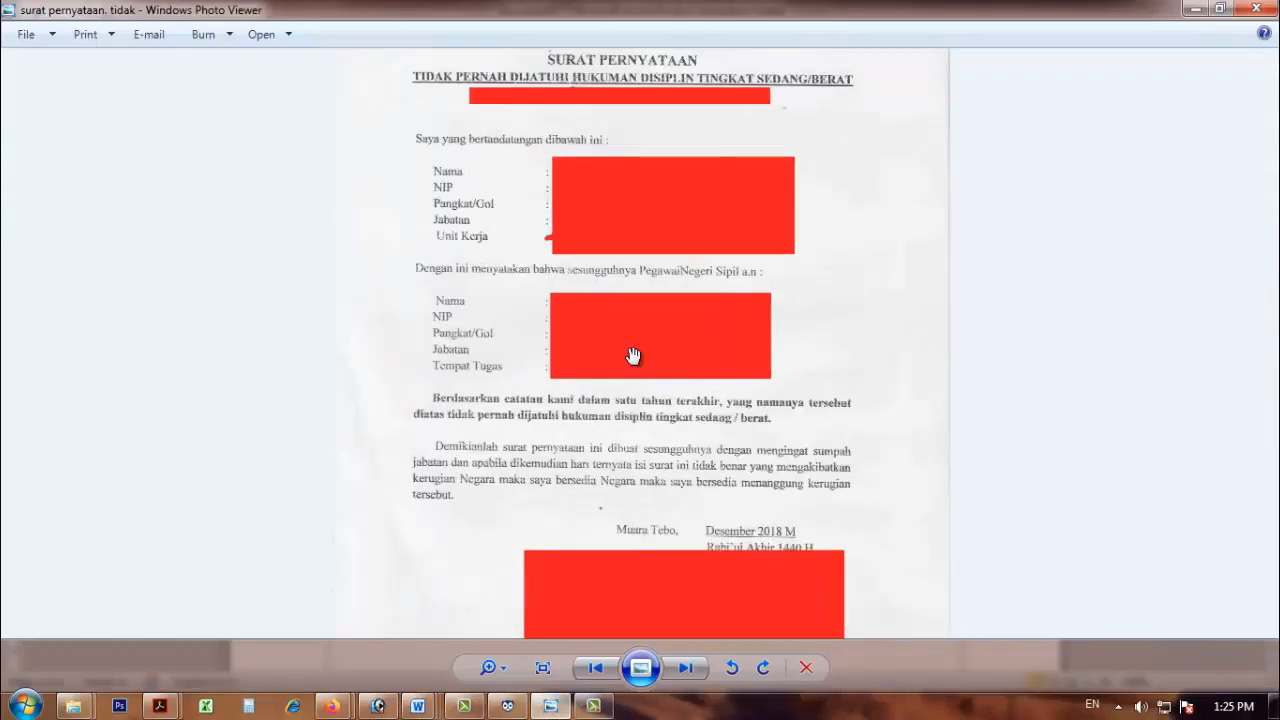
left_click_drag(639, 278, 632, 502)
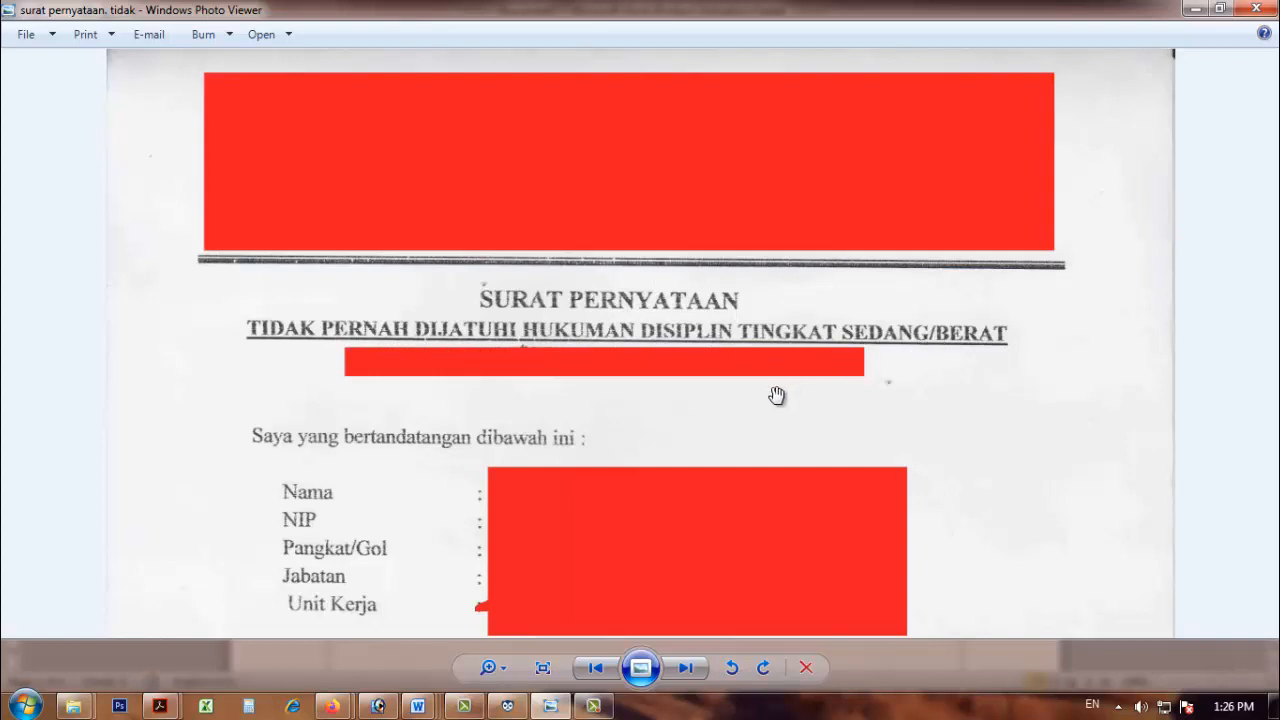
left_click_drag(705, 446, 288, 224)
left_click_drag(524, 363, 526, 271)
left_click_drag(555, 225, 555, 362)
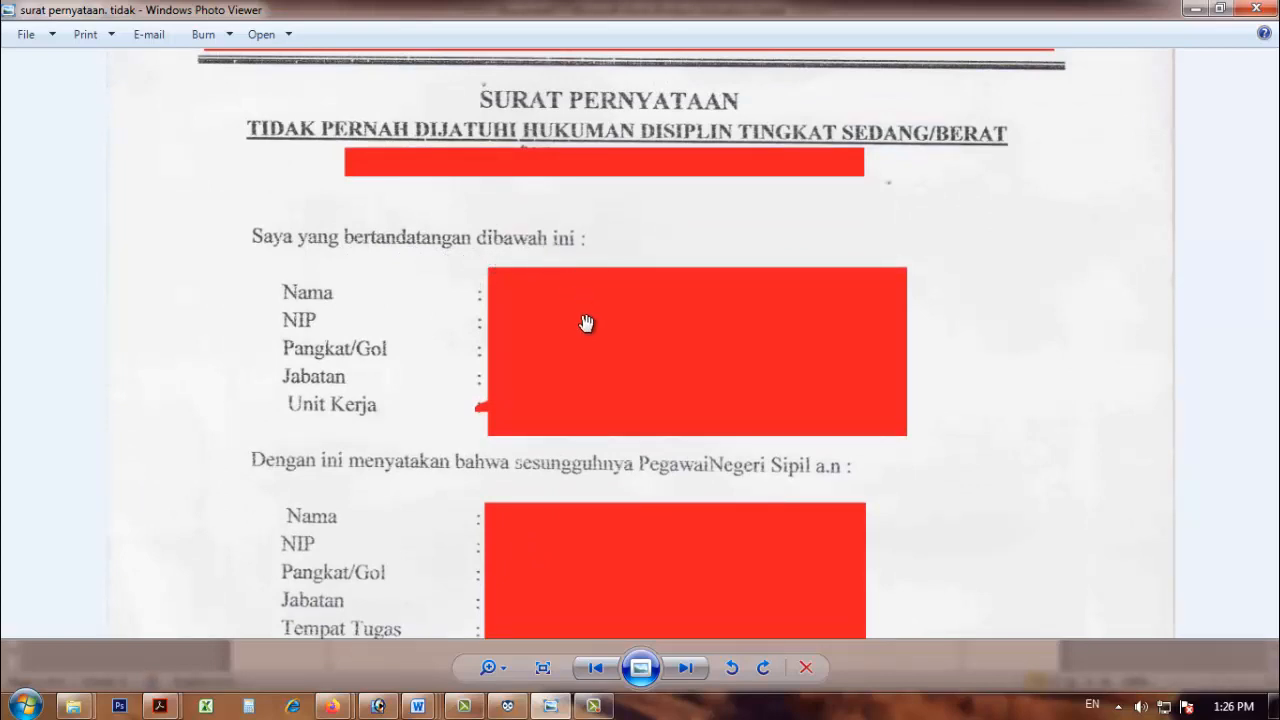
left_click_drag(586, 323, 586, 272)
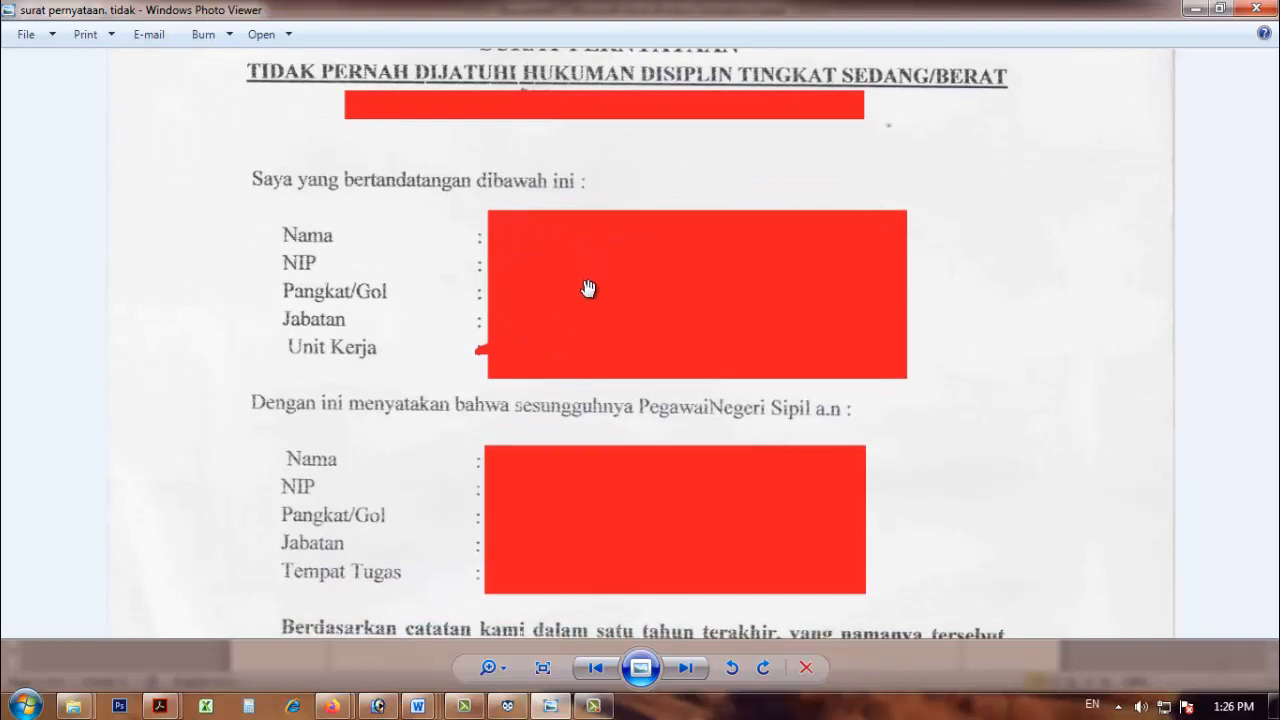
left_click_drag(582, 329, 562, 234)
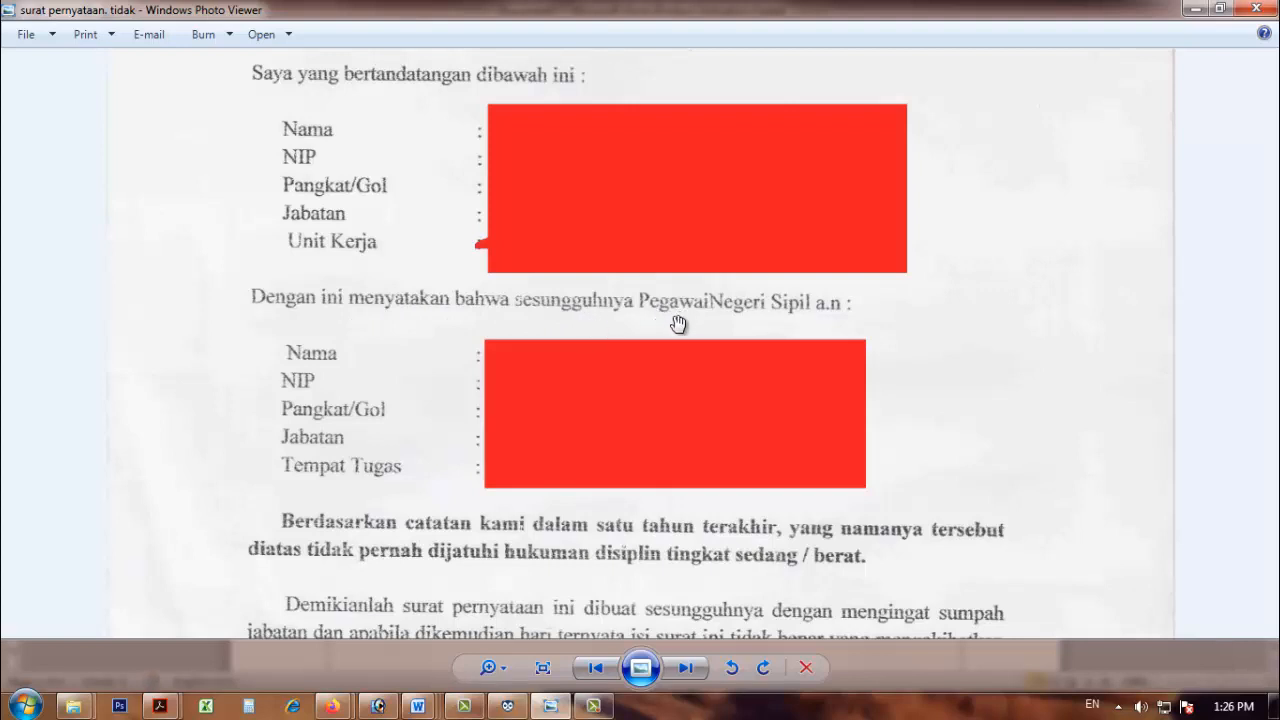
left_click_drag(680, 322, 690, 283)
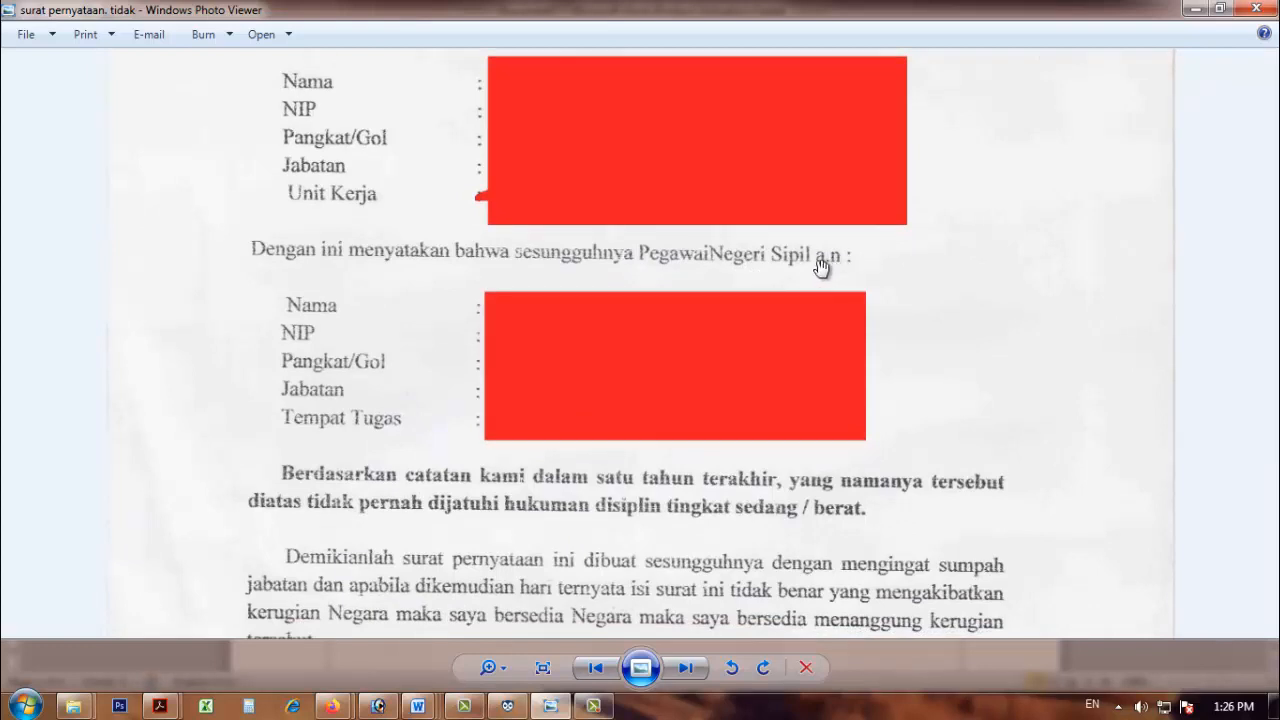
left_click_drag(651, 357, 648, 294)
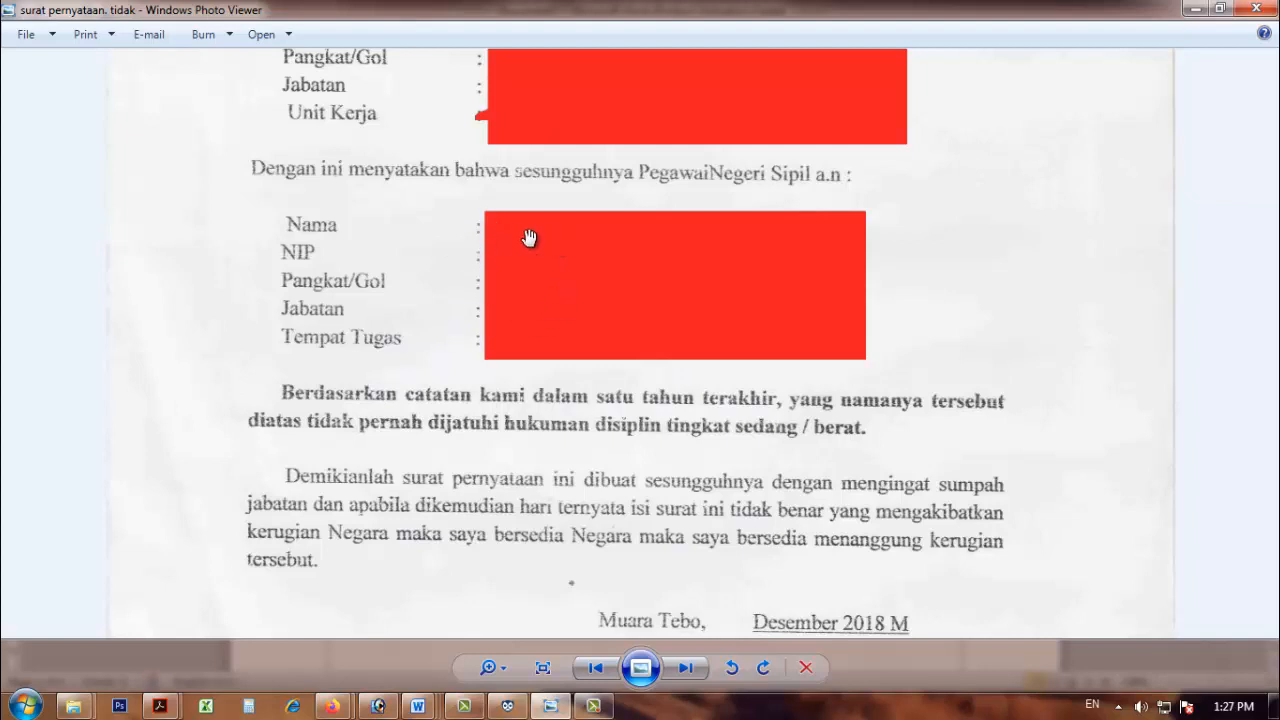
Step: Read the scanned letter's statement paragraphs, date and signature area, and review the page back up to its letterhead
left_click_drag(526, 323, 520, 169)
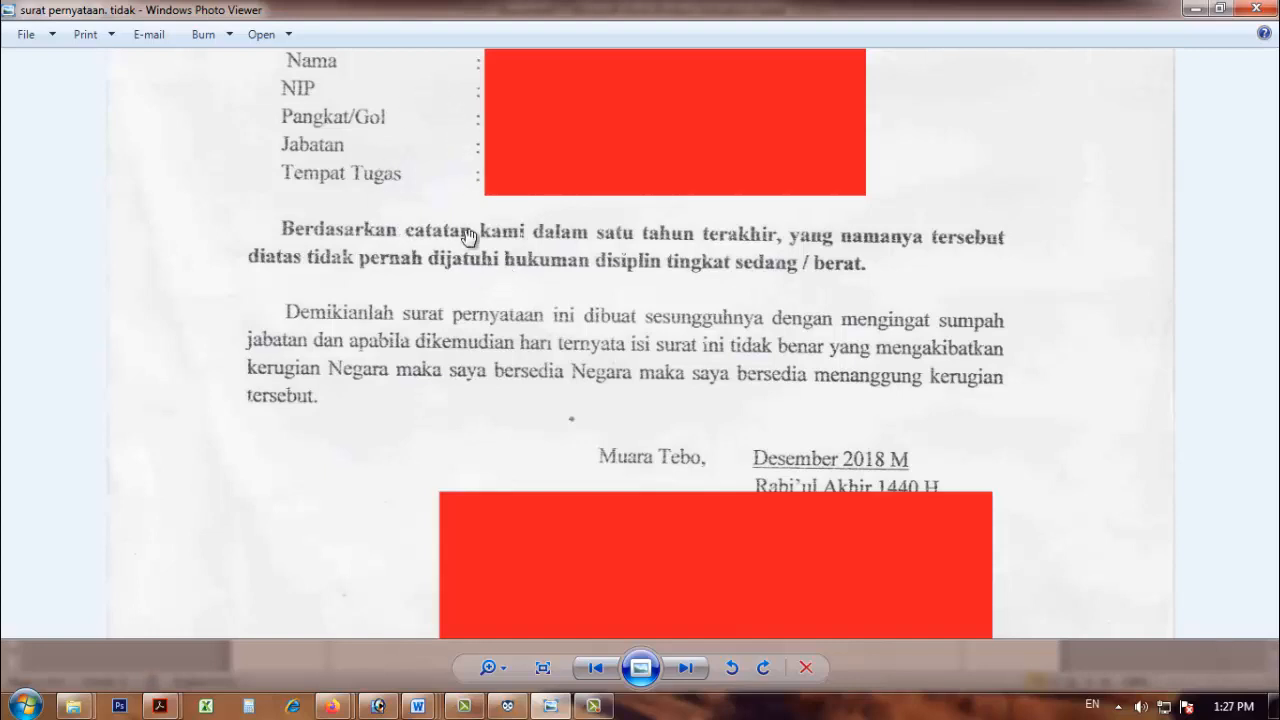
left_click_drag(486, 334, 473, 244)
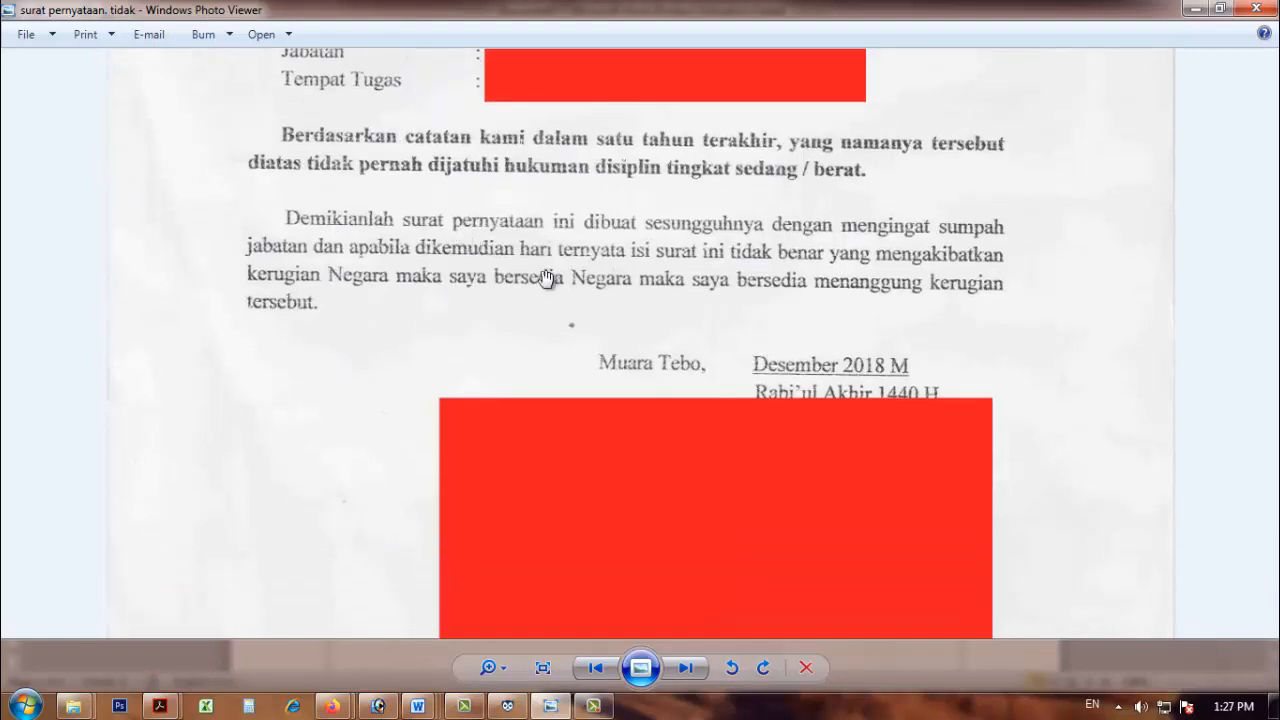
left_click_drag(613, 302, 619, 180)
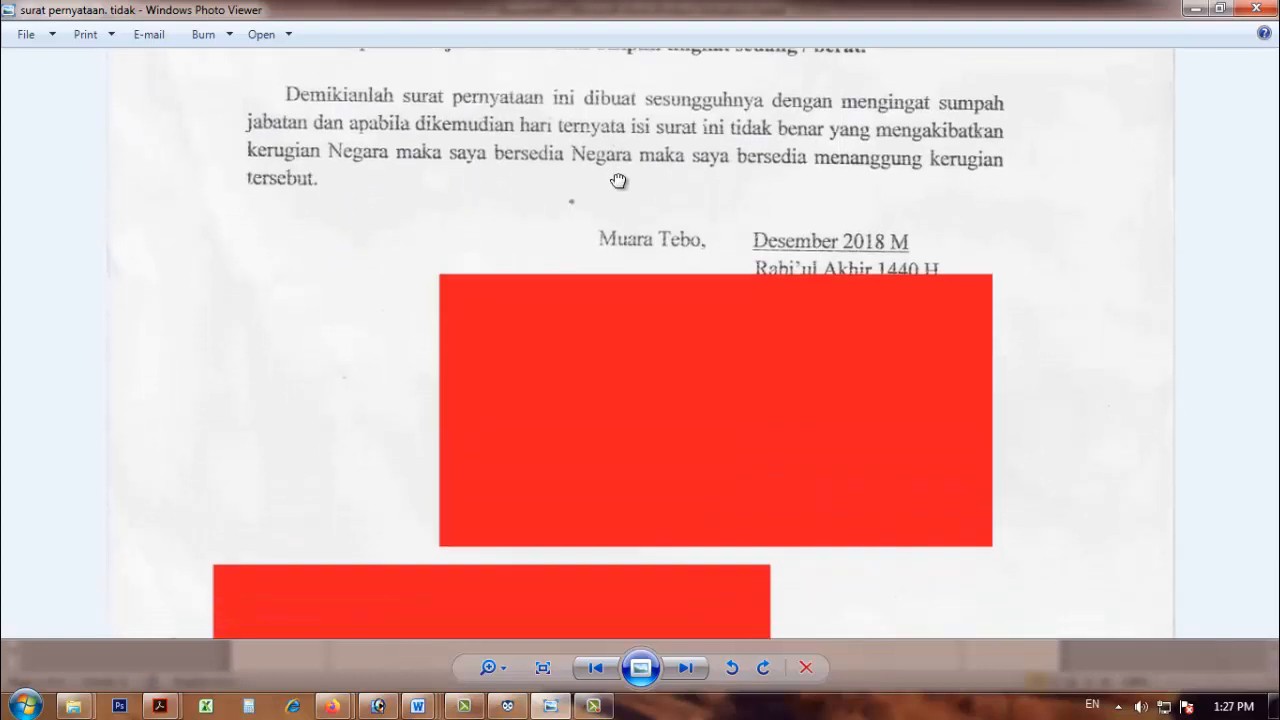
left_click_drag(330, 149, 317, 228)
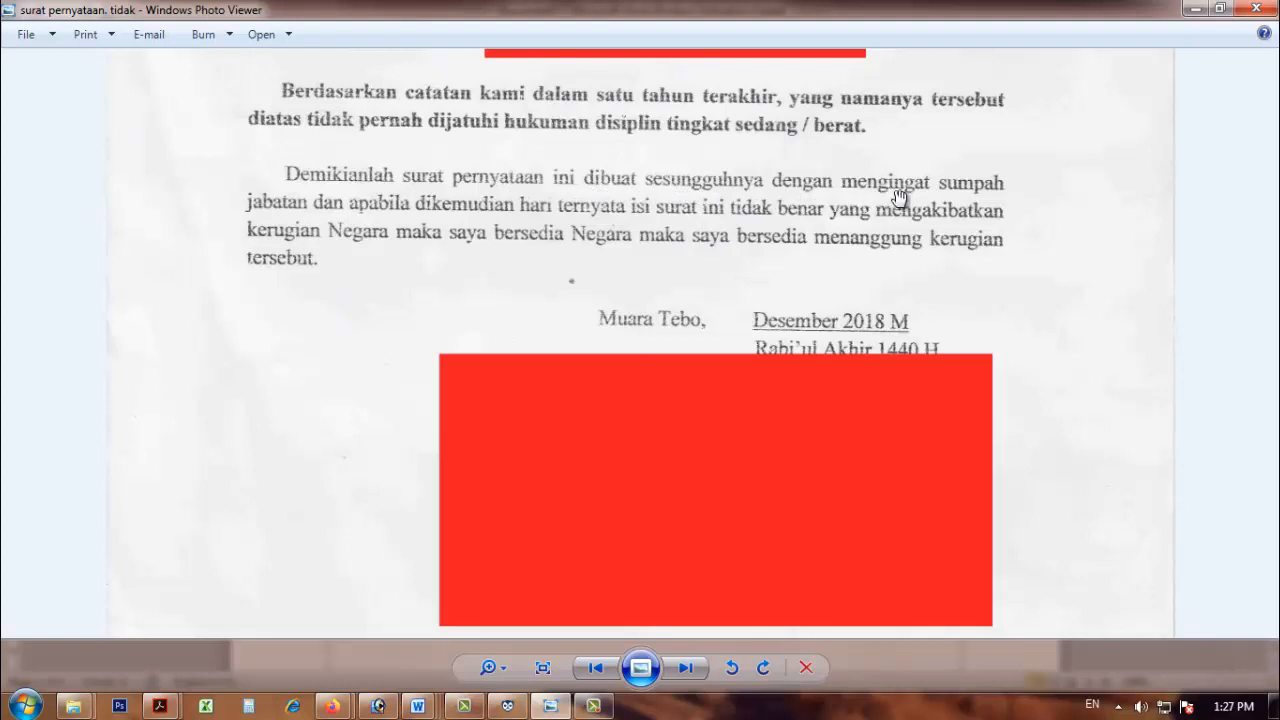
left_click_drag(422, 236, 432, 201)
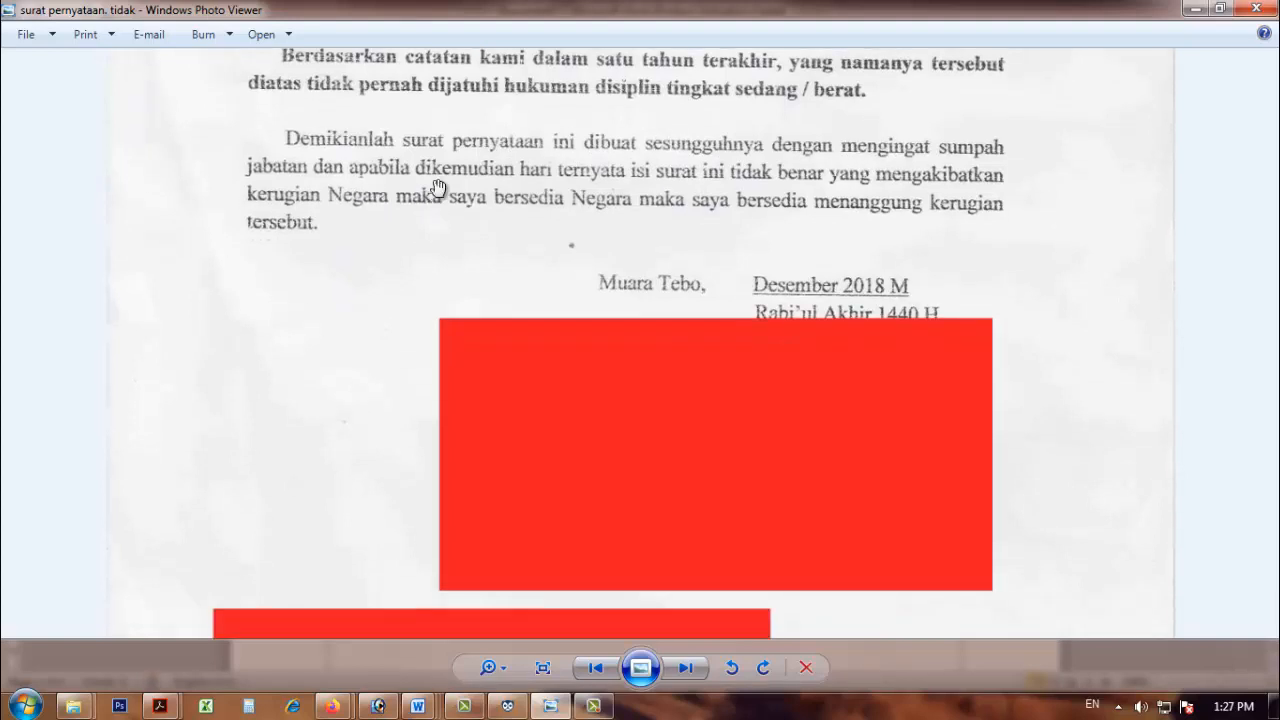
left_click_drag(560, 214, 553, 158)
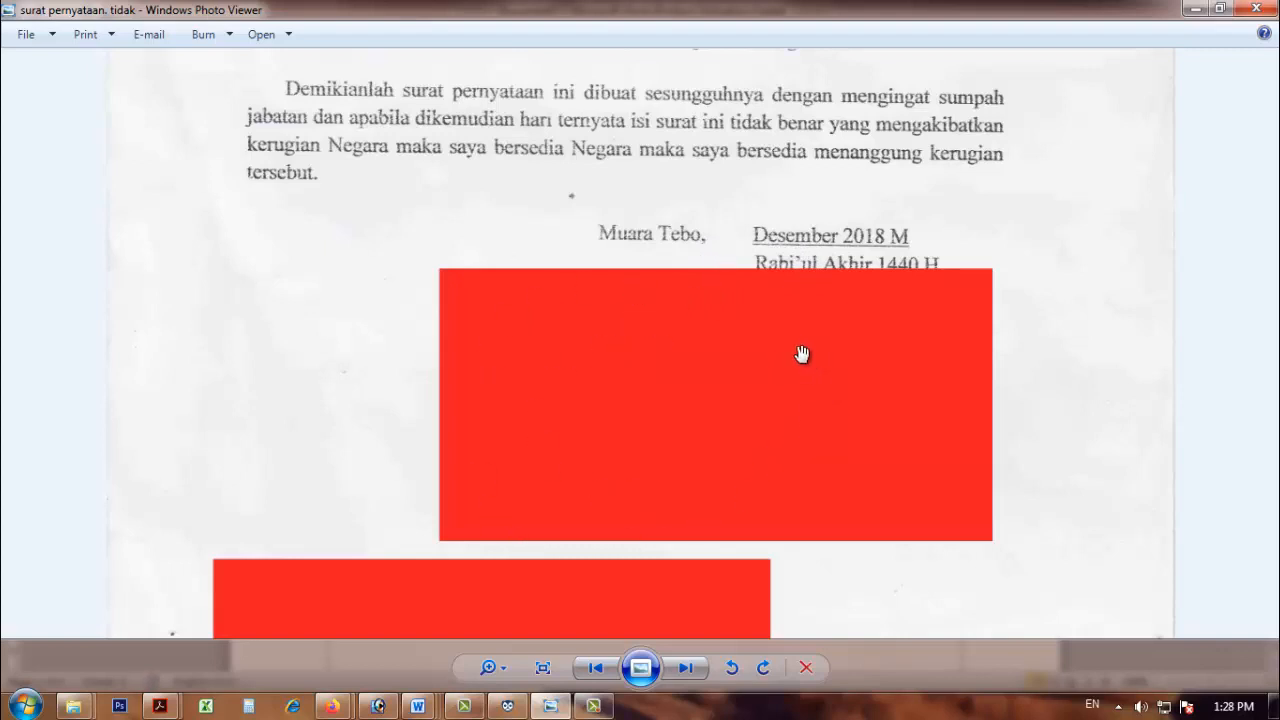
mouse_move(654, 320)
left_mouse_down()
mouse_move(646, 476)
mouse_move(654, 331)
left_mouse_up()
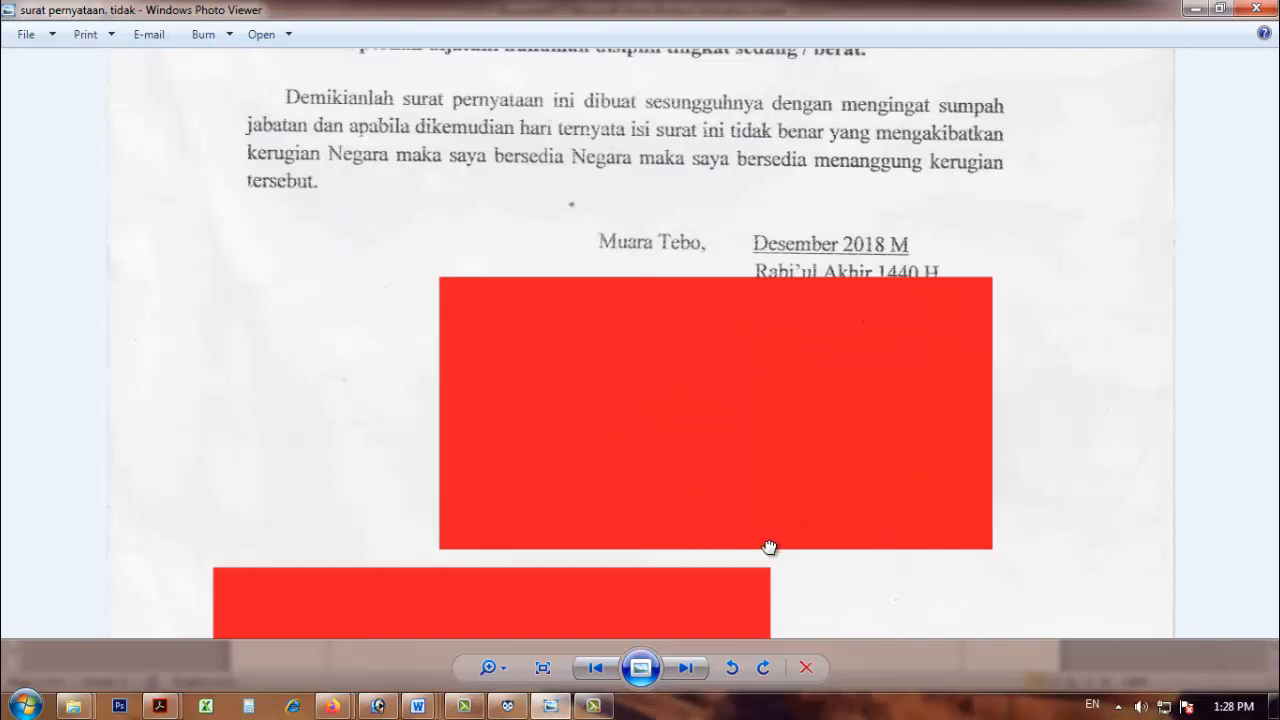
left_click_drag(770, 547, 759, 434)
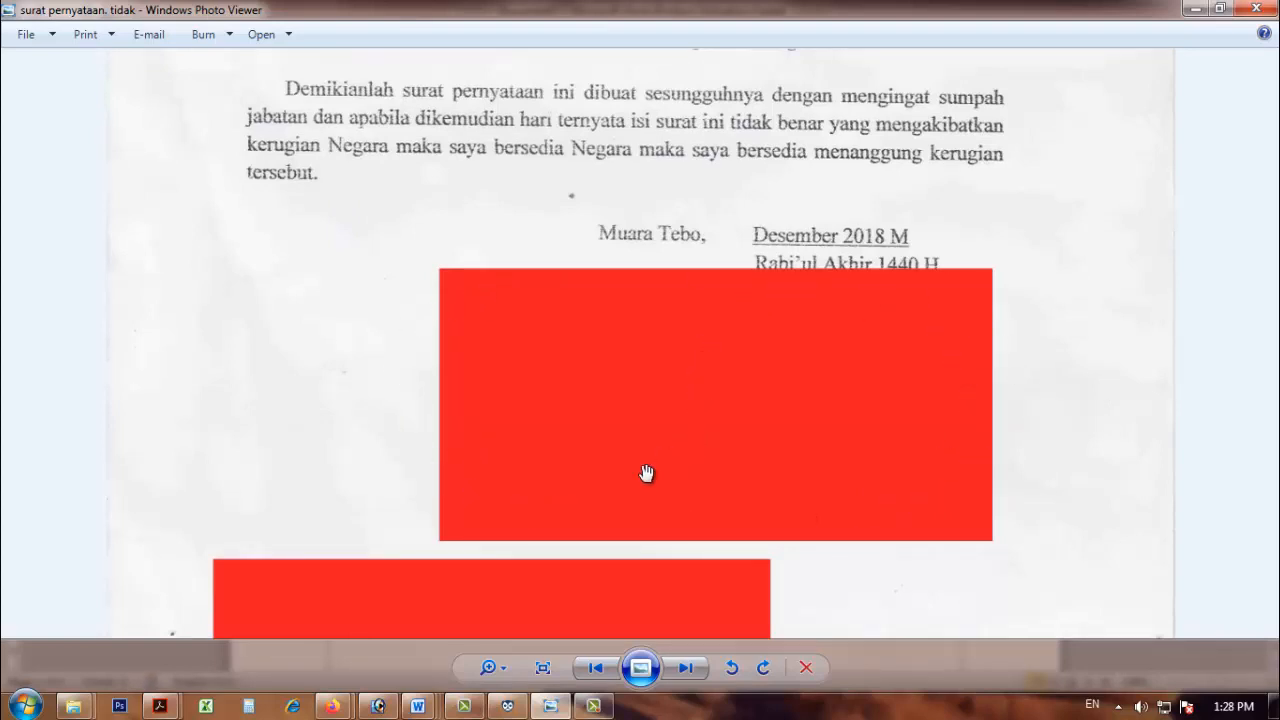
left_click_drag(643, 450, 652, 387)
left_click_drag(540, 243, 551, 531)
left_click_drag(580, 192, 577, 554)
left_click_drag(645, 252, 666, 486)
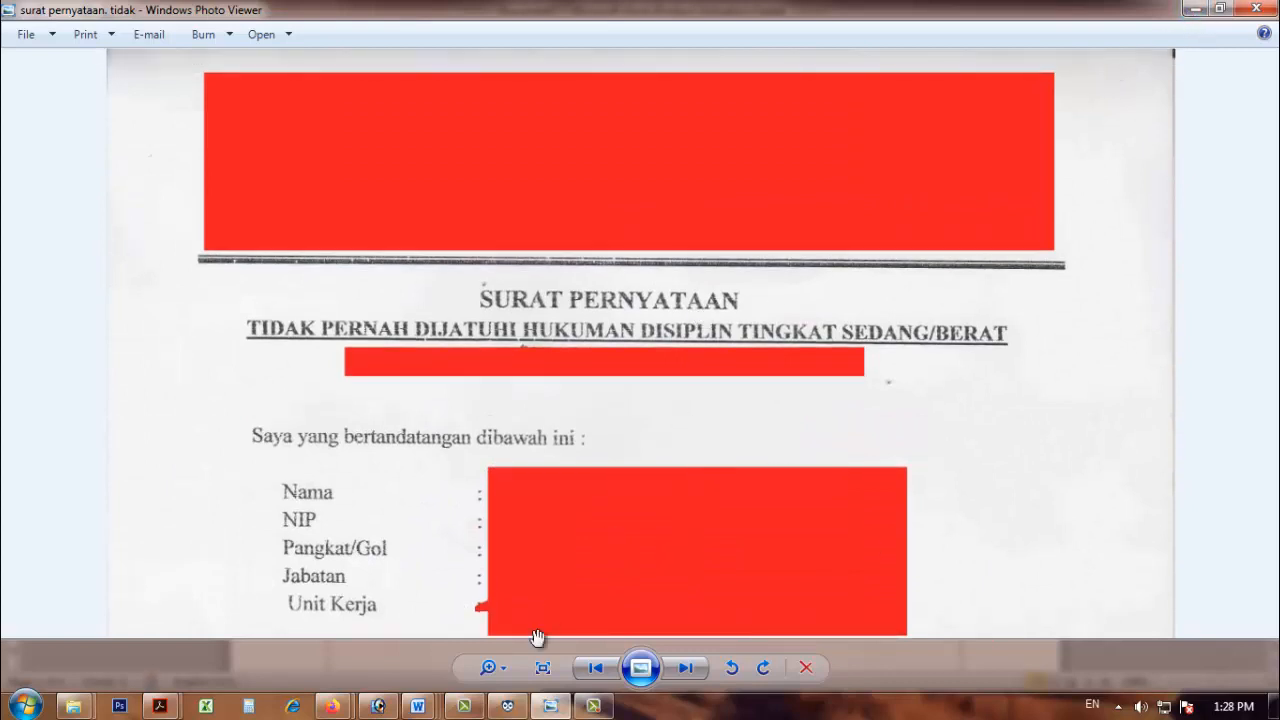
Step: Switch to Word and copy the logo and letterhead text from the PERSYARATAN PENSIUNAN header, undoing their removal there
mouse_move(418, 706)
left_click(732, 630)
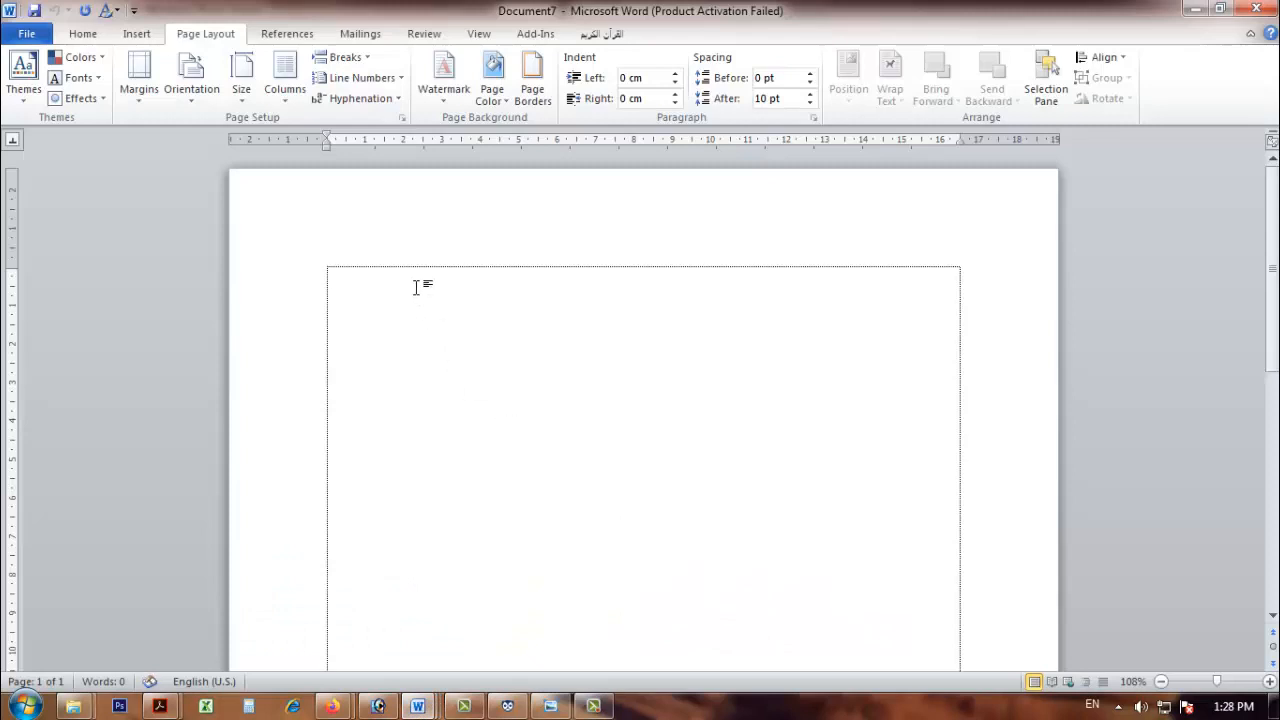
mouse_move(418, 706)
left_click(547, 624)
double_click(630, 305)
left_click_drag(787, 305, 116, 186)
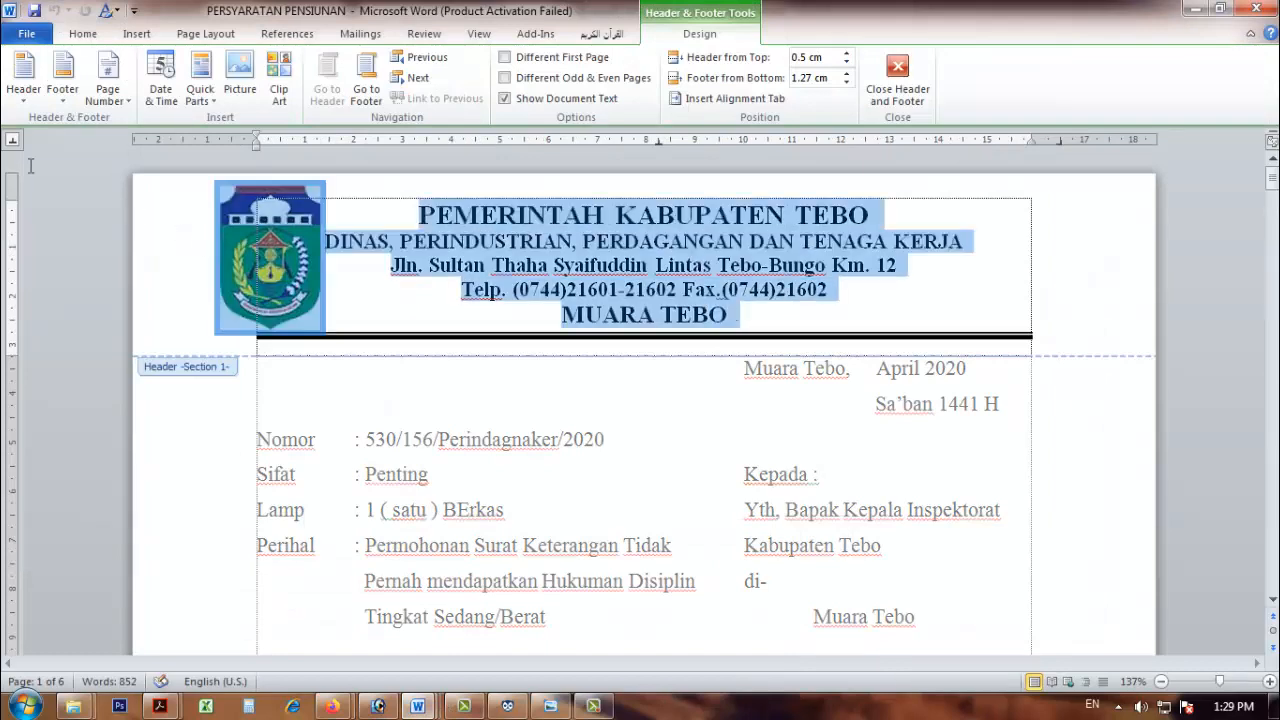
key("Delete")
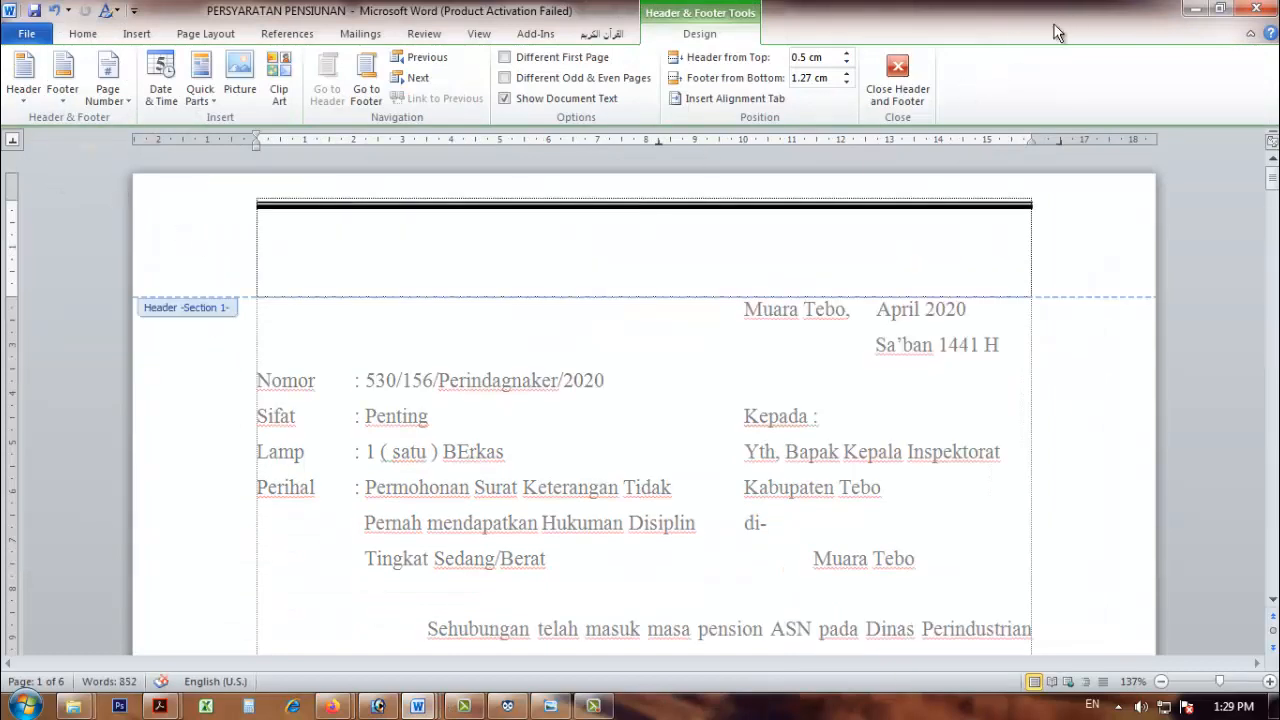
key("ctrl+z")
Step: Return to Document7 and paste the copied logo and letterhead text into its page header
left_click(1196, 8)
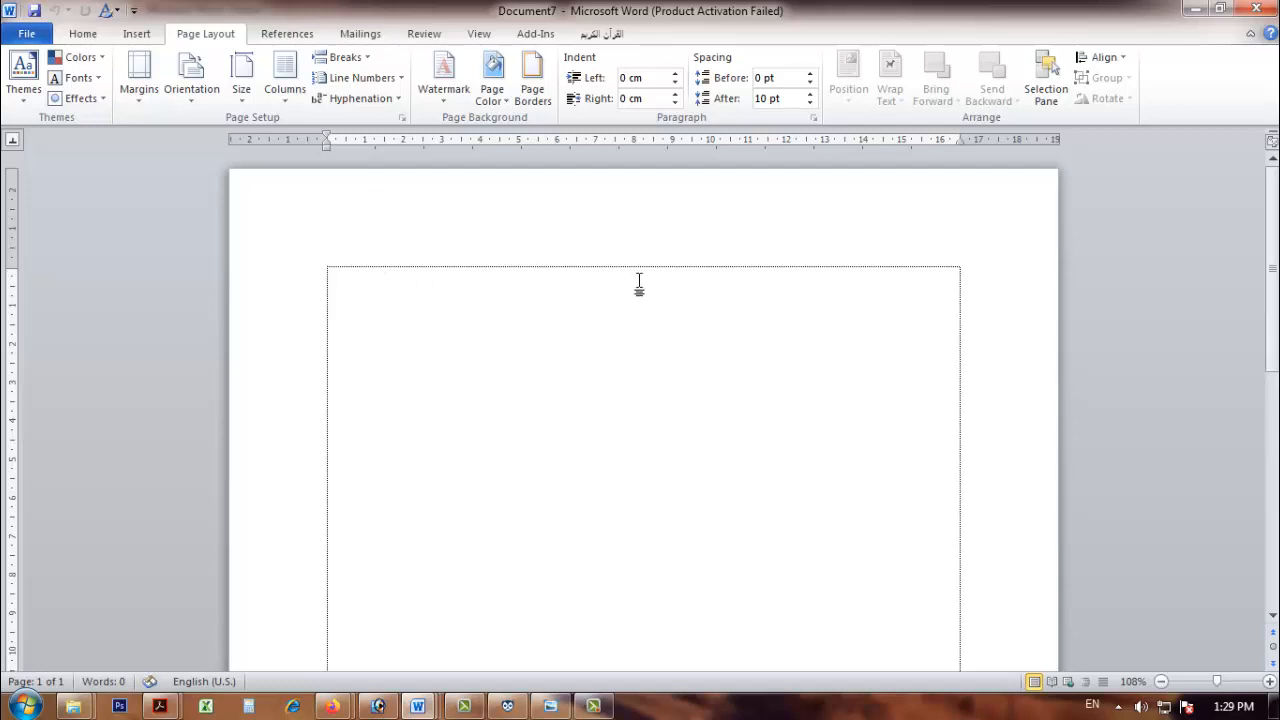
double_click(564, 212)
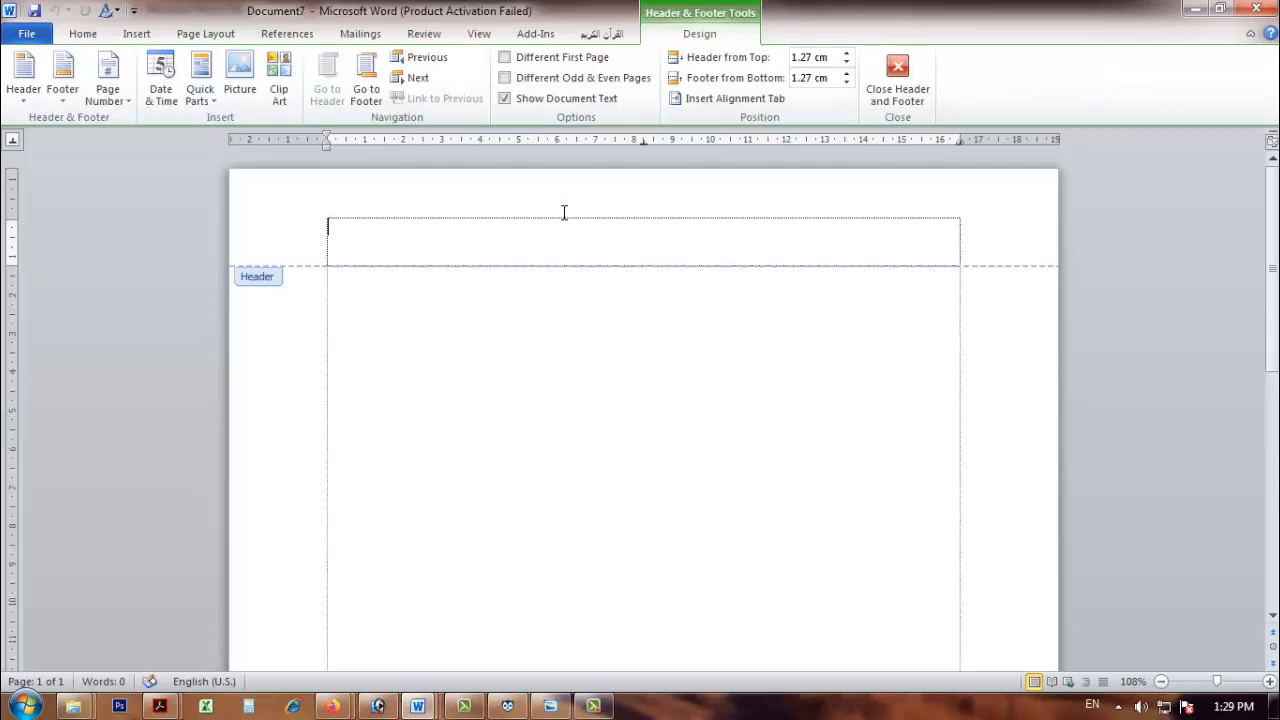
key("ctrl+v")
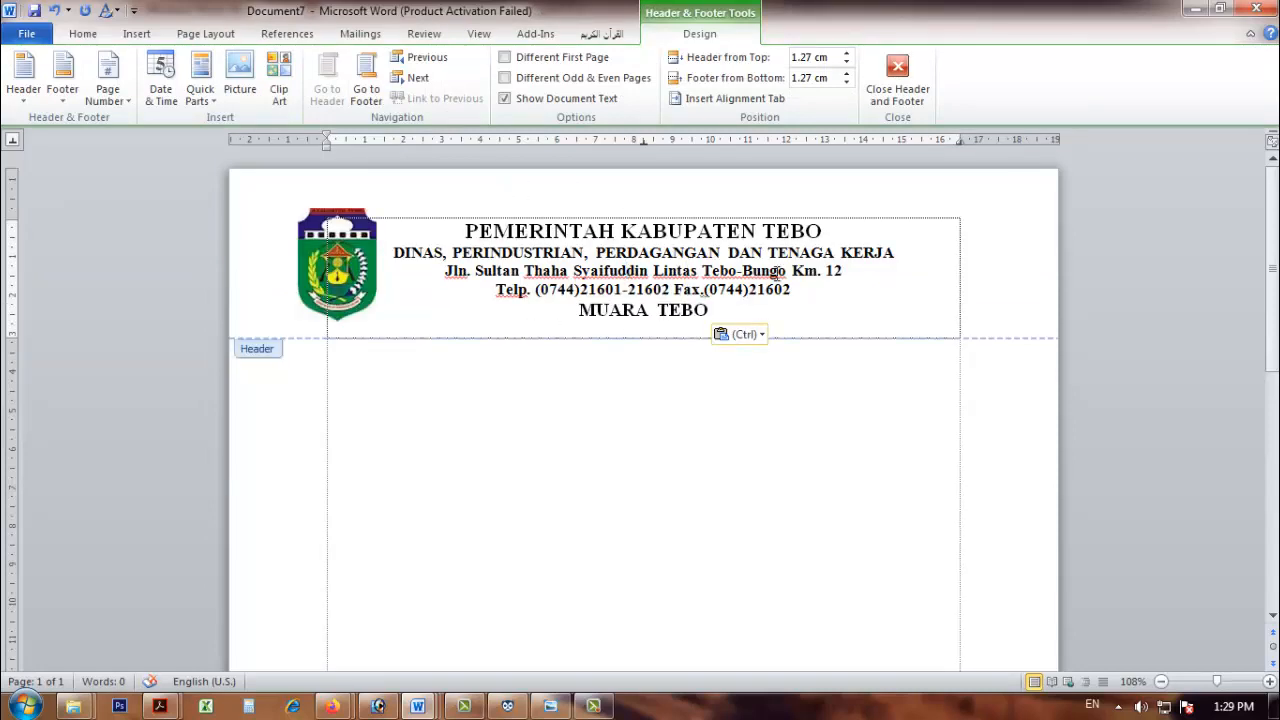
Step: Draw a horizontal line about 16.5 cm long beneath the letterhead text, spanning the width between the margins
left_click(136, 33)
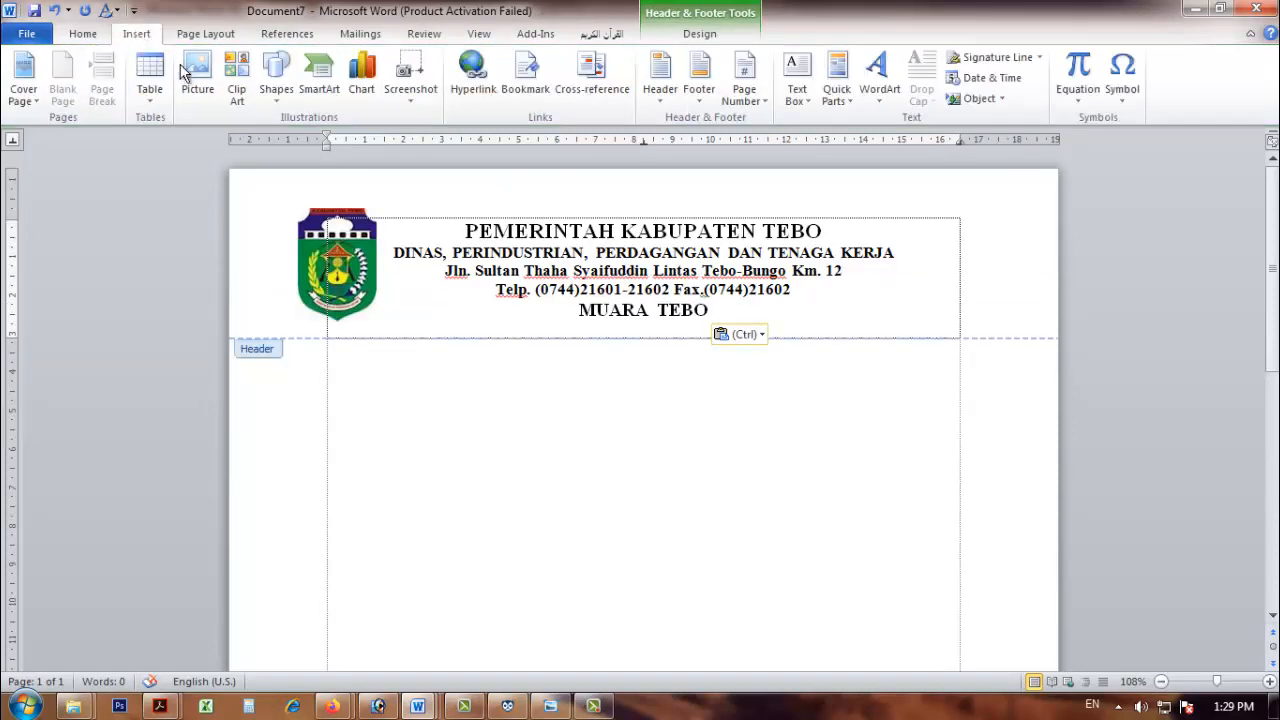
left_click(270, 78)
left_click(290, 140)
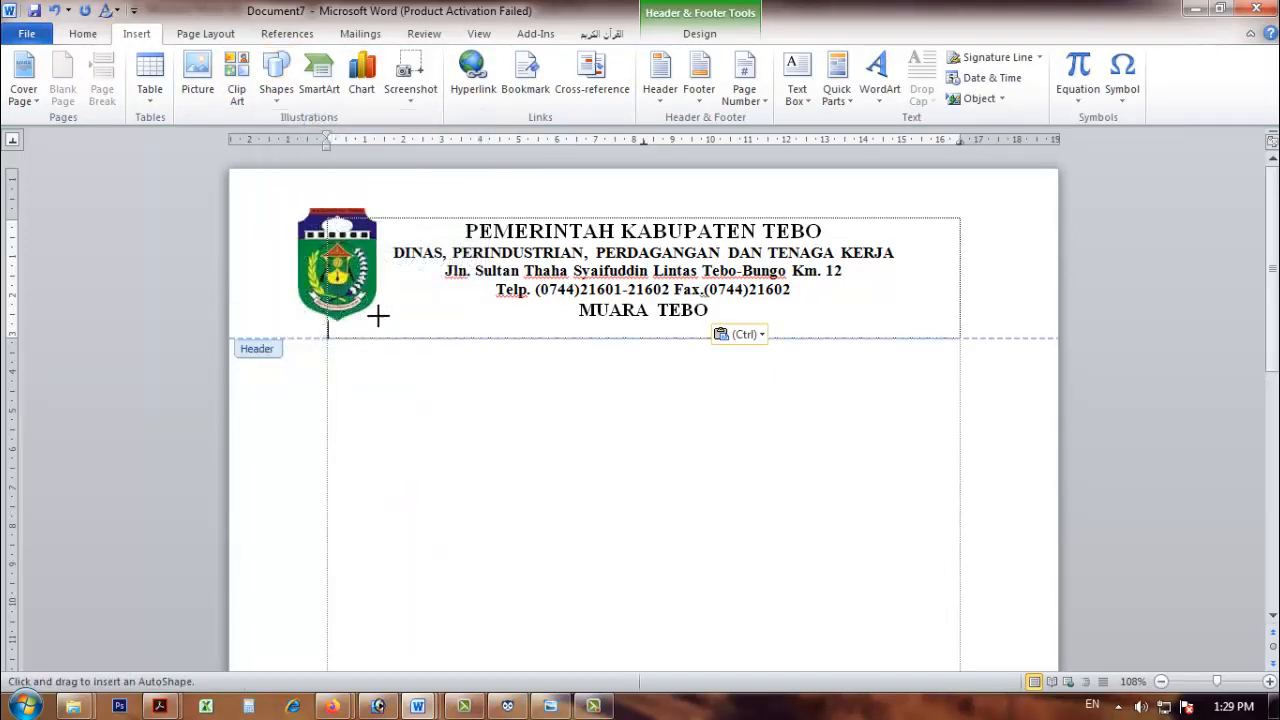
left_click_drag(326, 326, 958, 329)
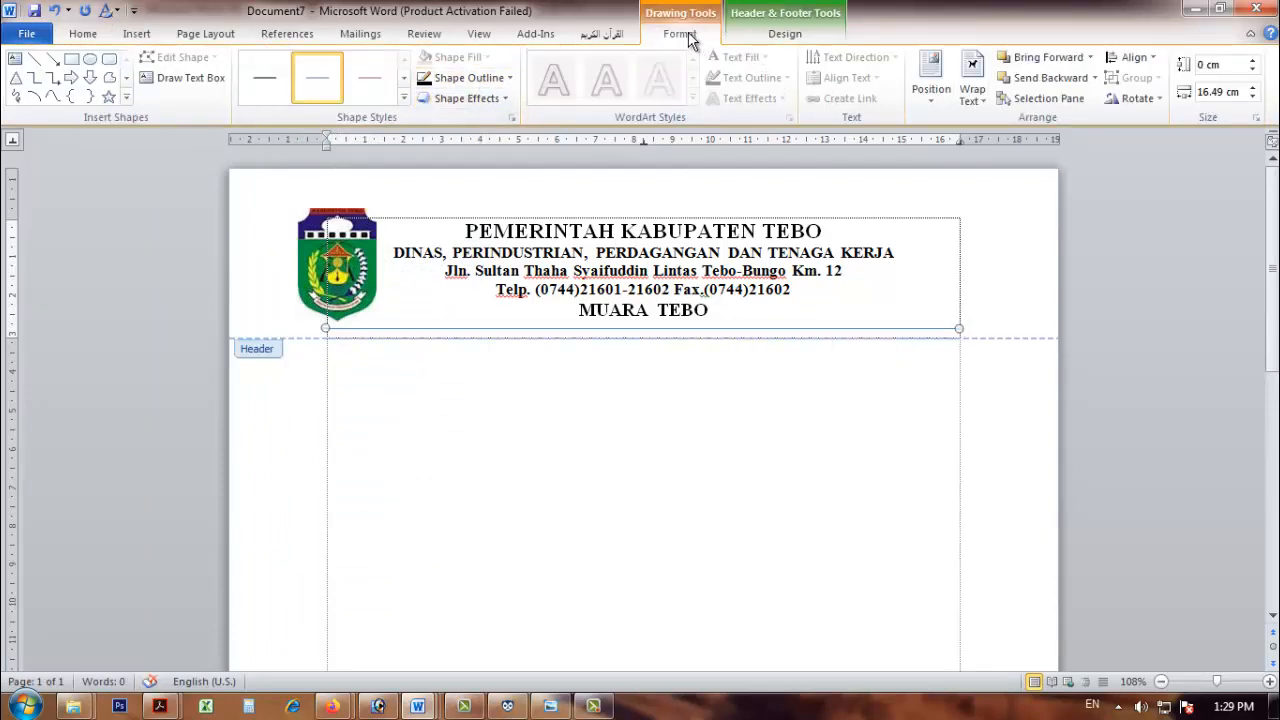
Step: Set the letterhead line's outline to black with a weight of 4½ pt
left_click(466, 92)
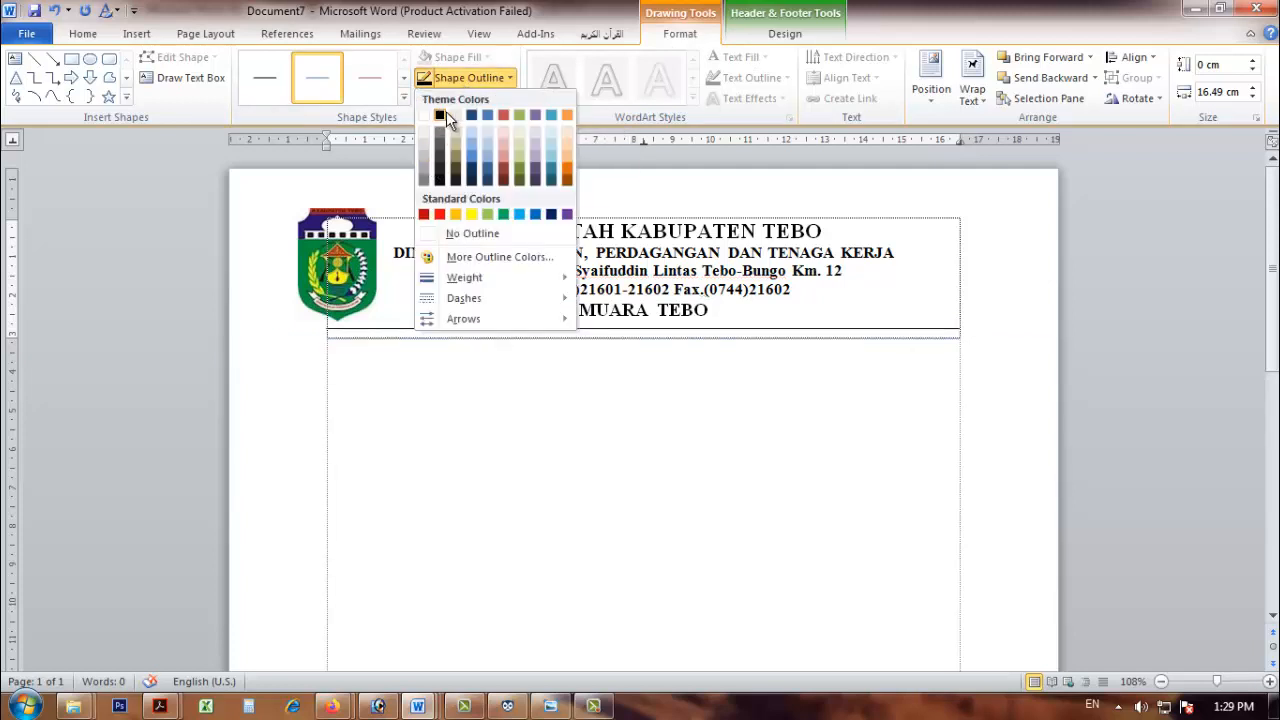
left_click(445, 116)
left_click(495, 78)
mouse_move(486, 276)
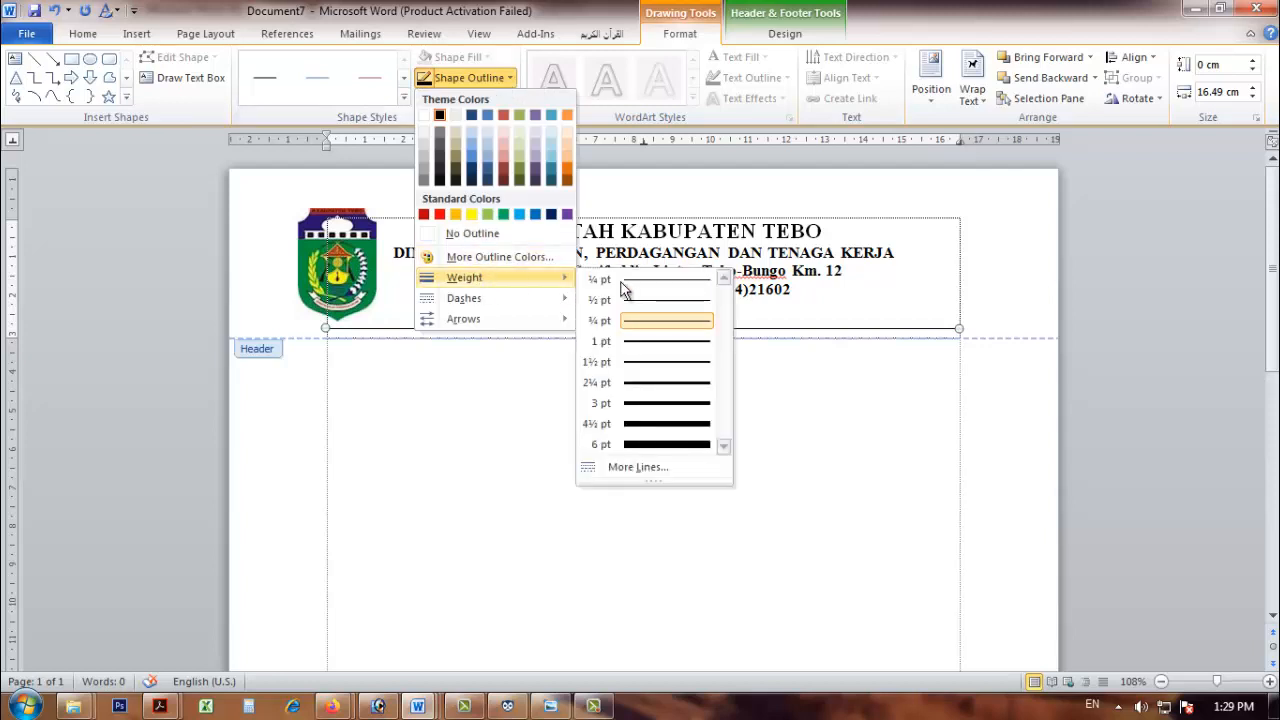
left_click(648, 430)
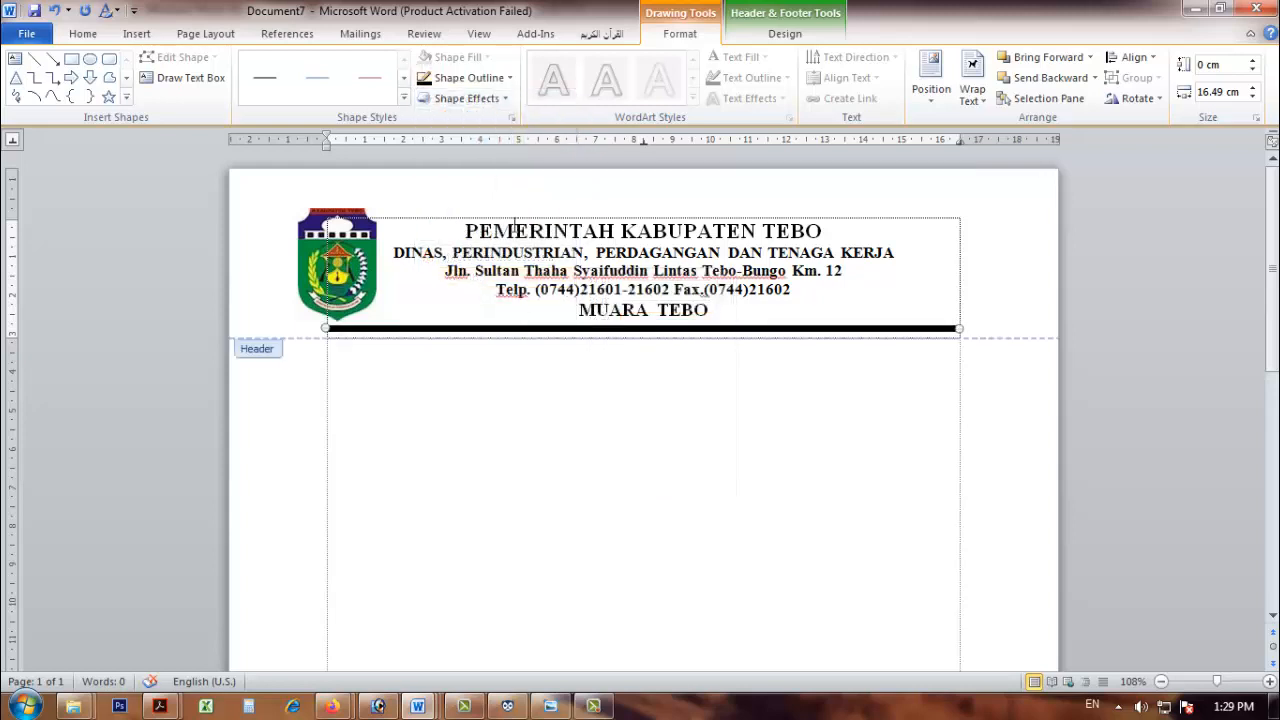
Step: Set the letterhead line's compound type to the triple line style
left_click(468, 77)
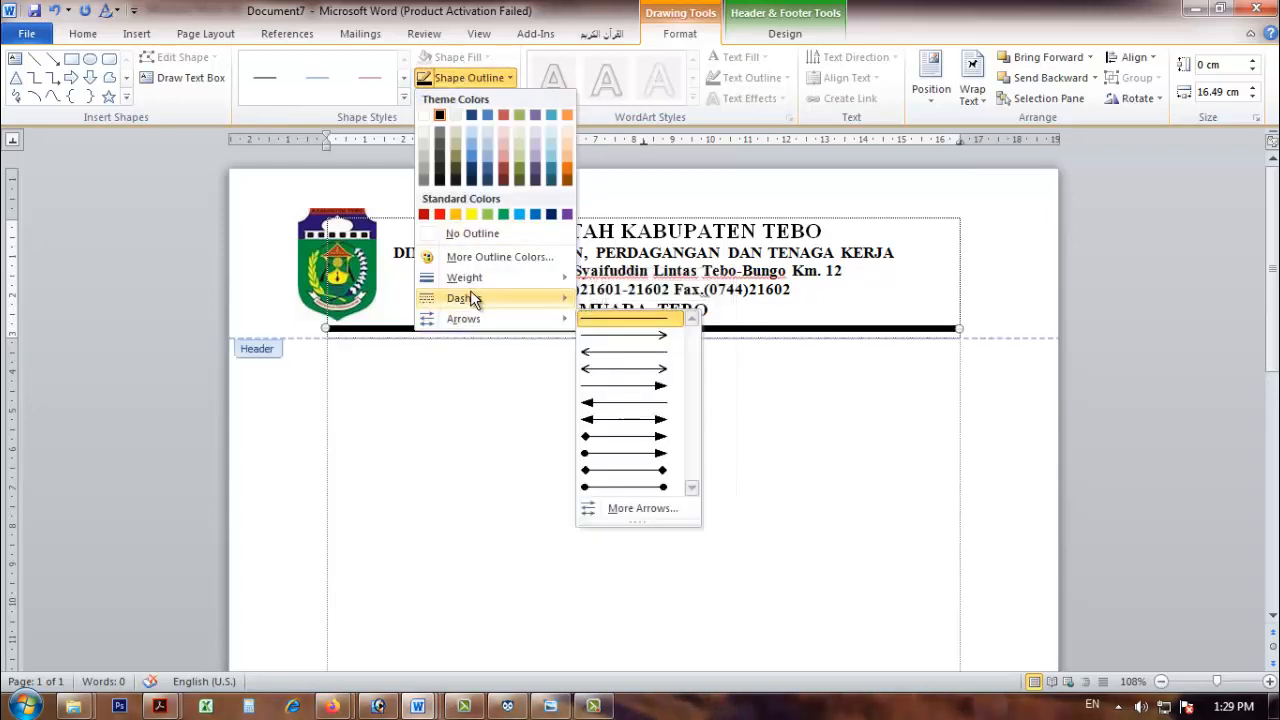
mouse_move(472, 299)
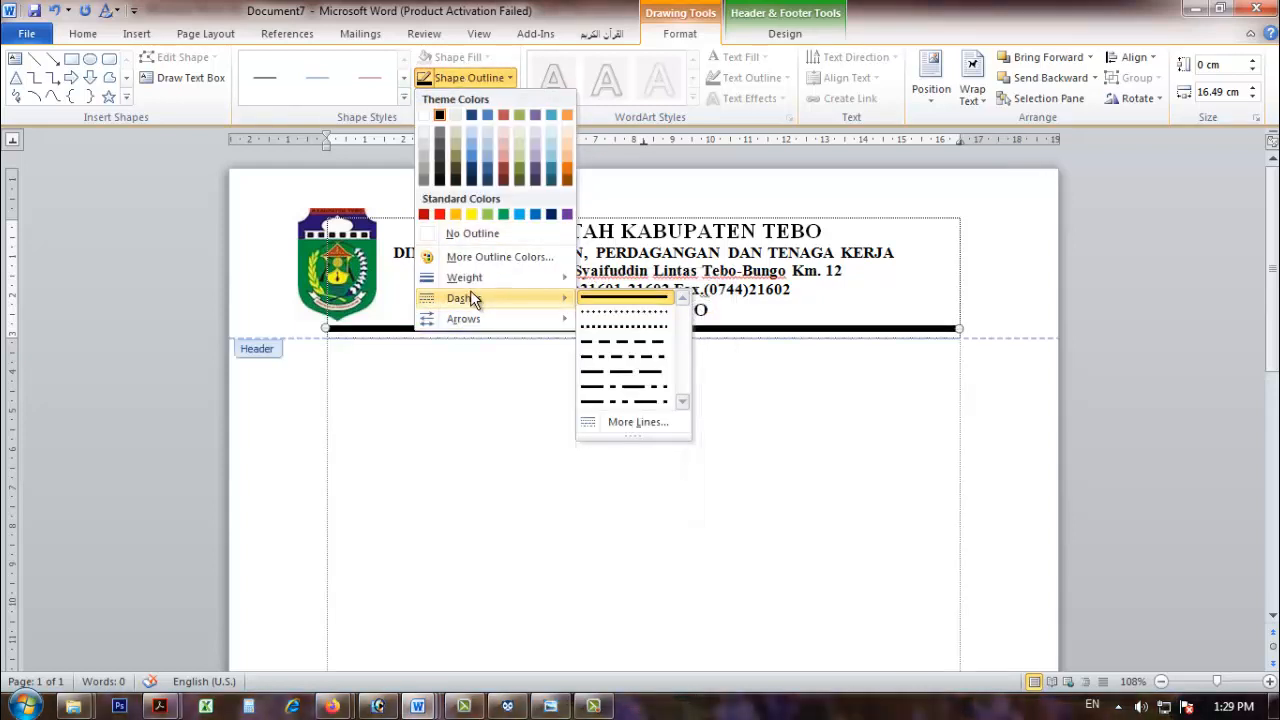
left_click(632, 422)
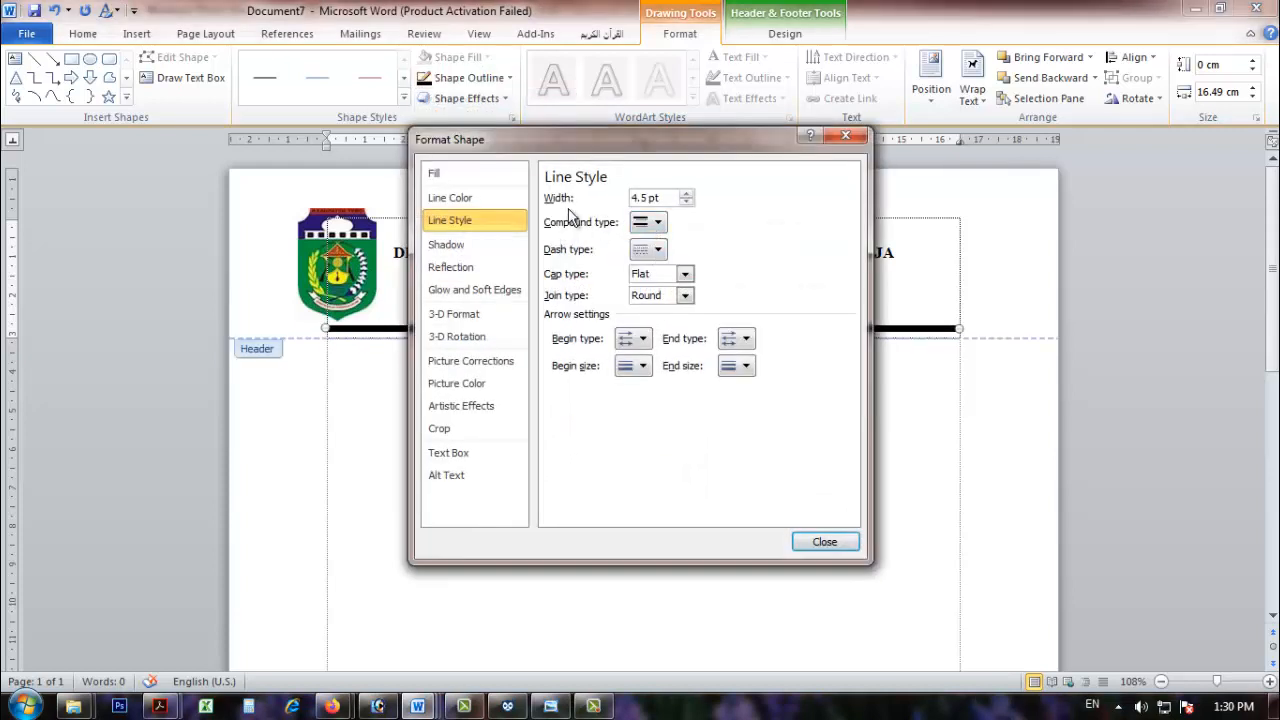
left_click(655, 222)
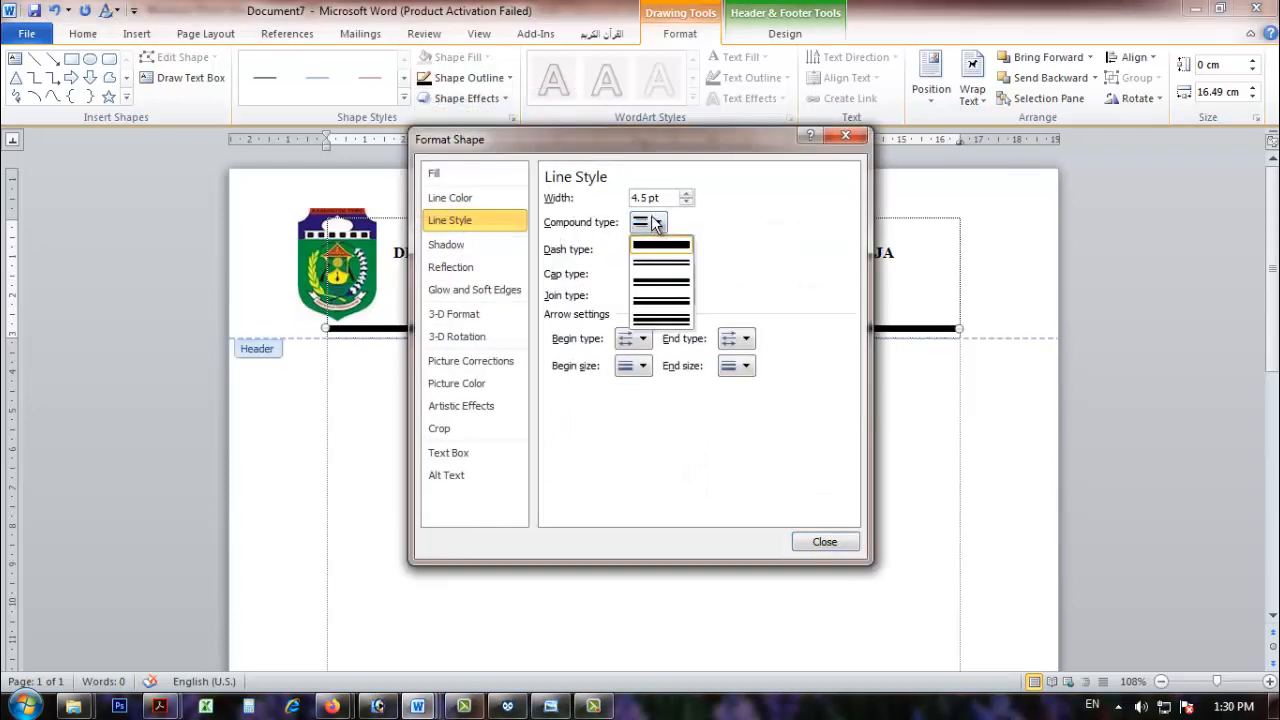
left_click(655, 316)
left_click(822, 541)
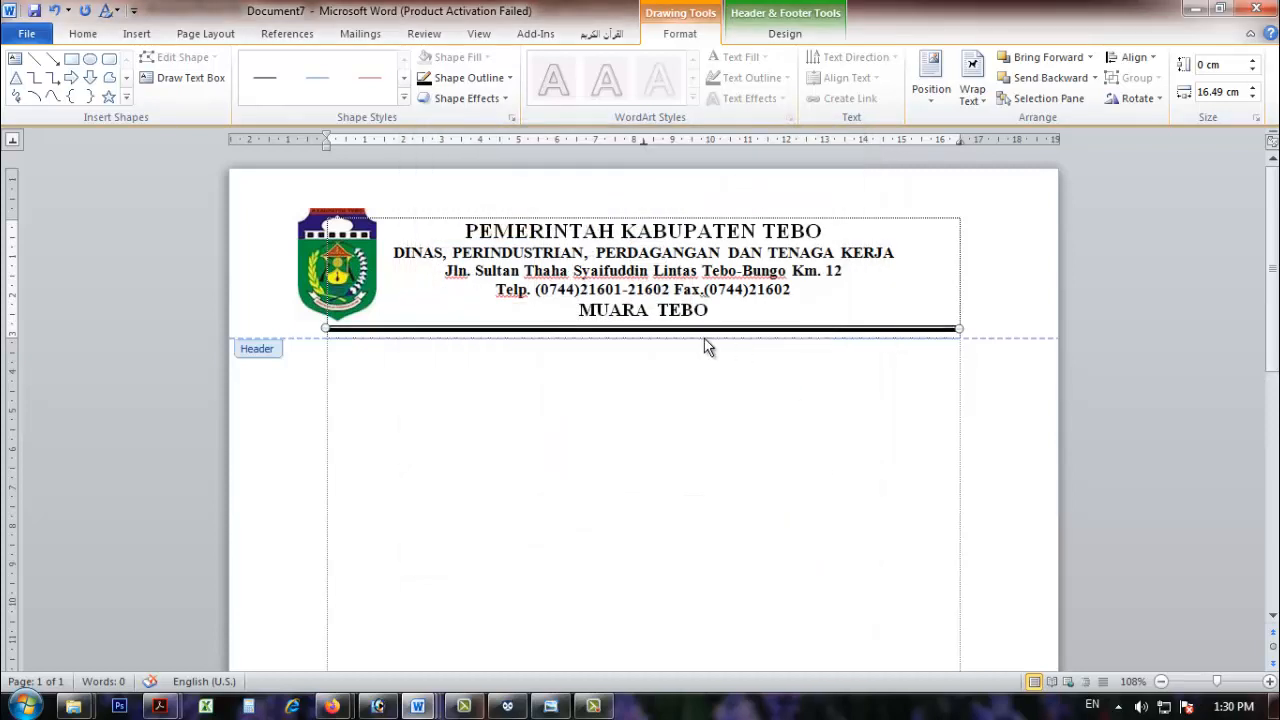
Step: Leave the page header and enter the centred title SURAT PERNYATAAN on the first line of the document body
double_click(545, 358)
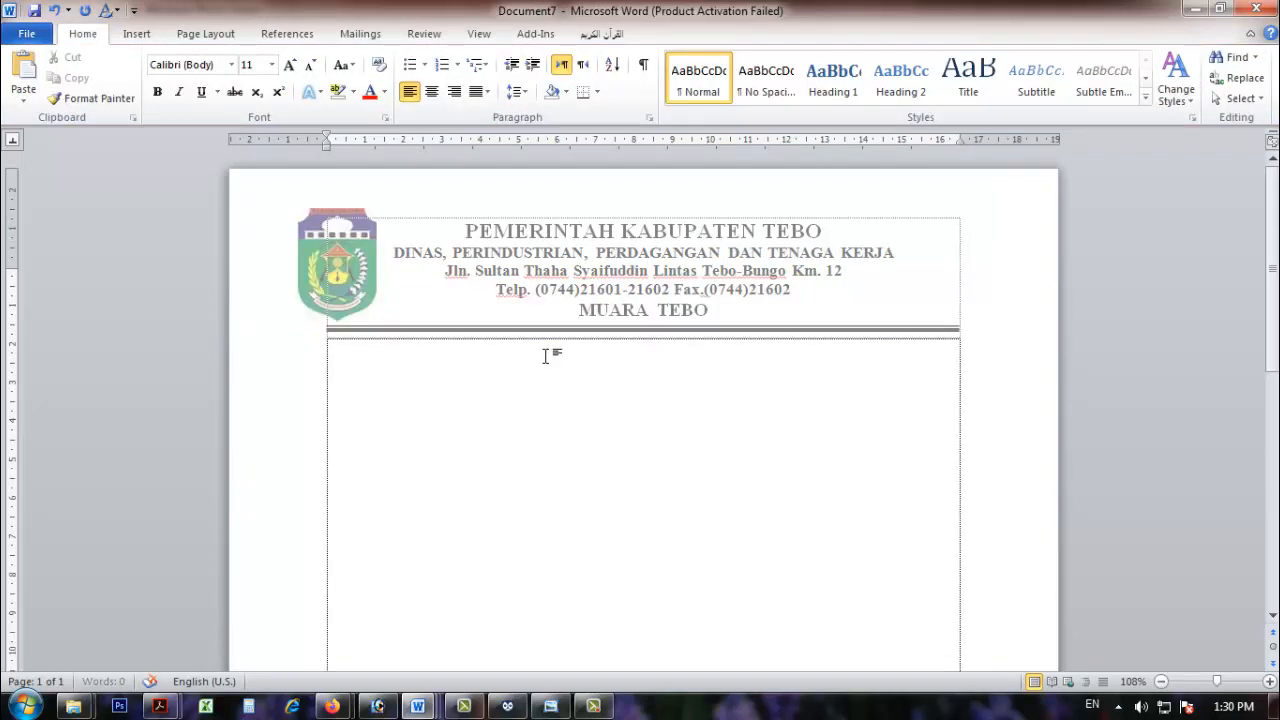
key("ctrl+e")
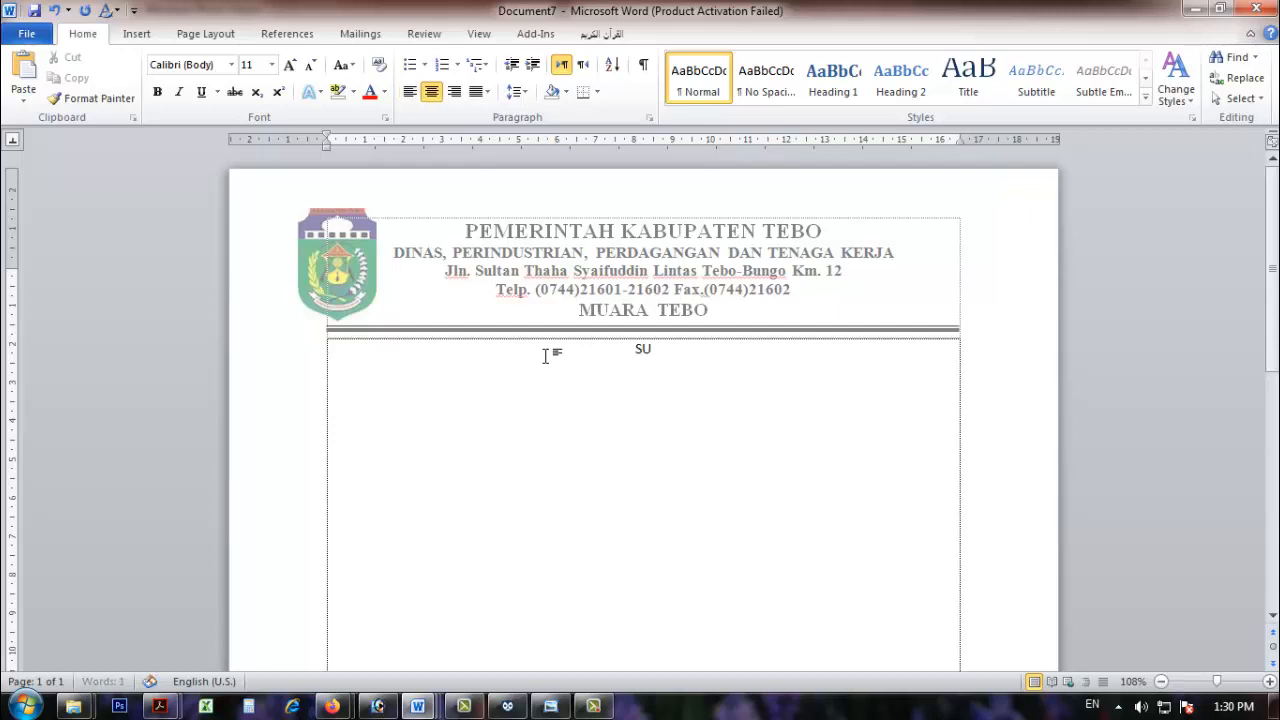
type("SURAT PERNYATAAN")
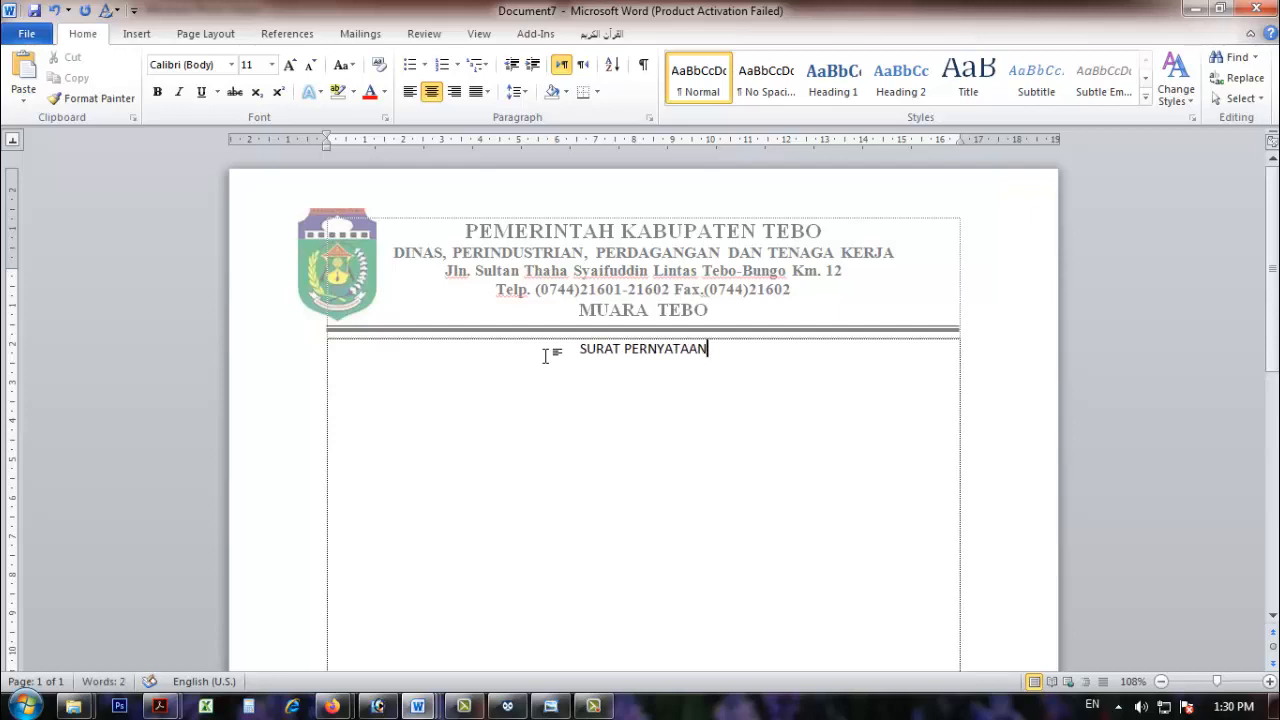
Step: Add a second centred title line reading TIDAK PERNAH DI JATUHI HUKUMAN DISIPLIN TINGKAT SEDANG/BERAT
type(" PERN")
key("BackSpace")
type("NAH DI JATUHI")
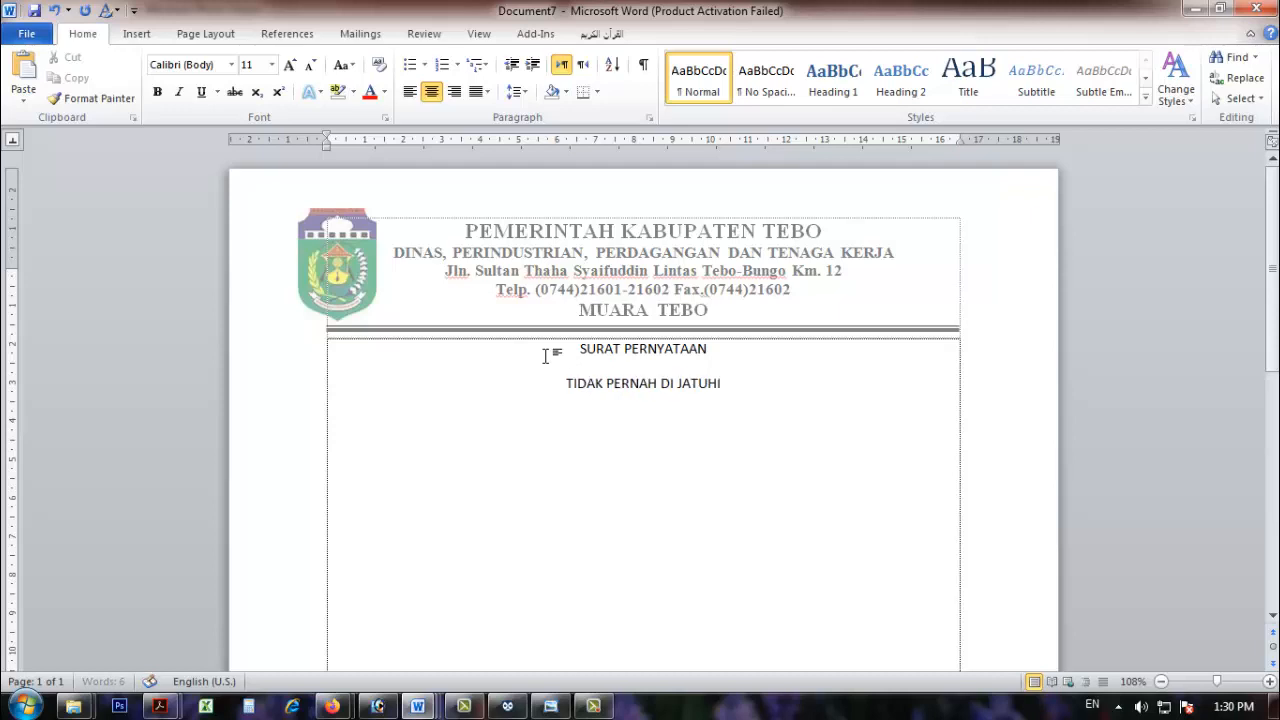
type(" HUKU")
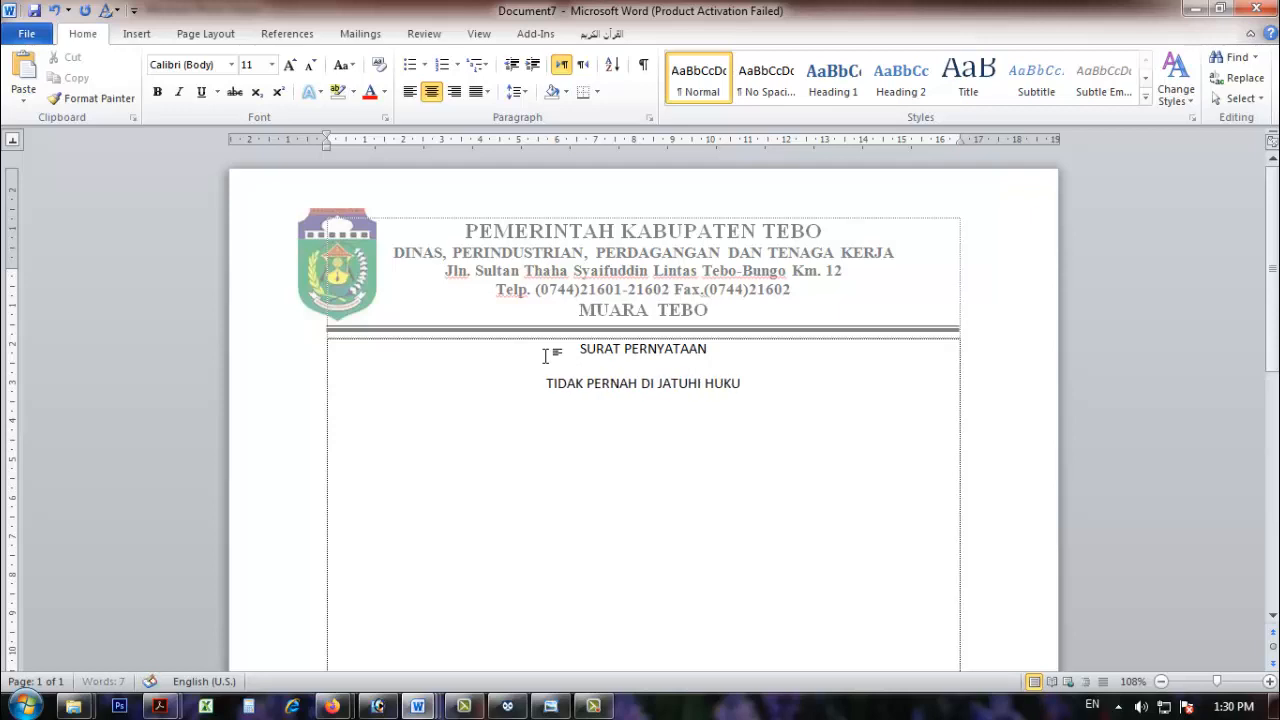
type("MAN DISIP")
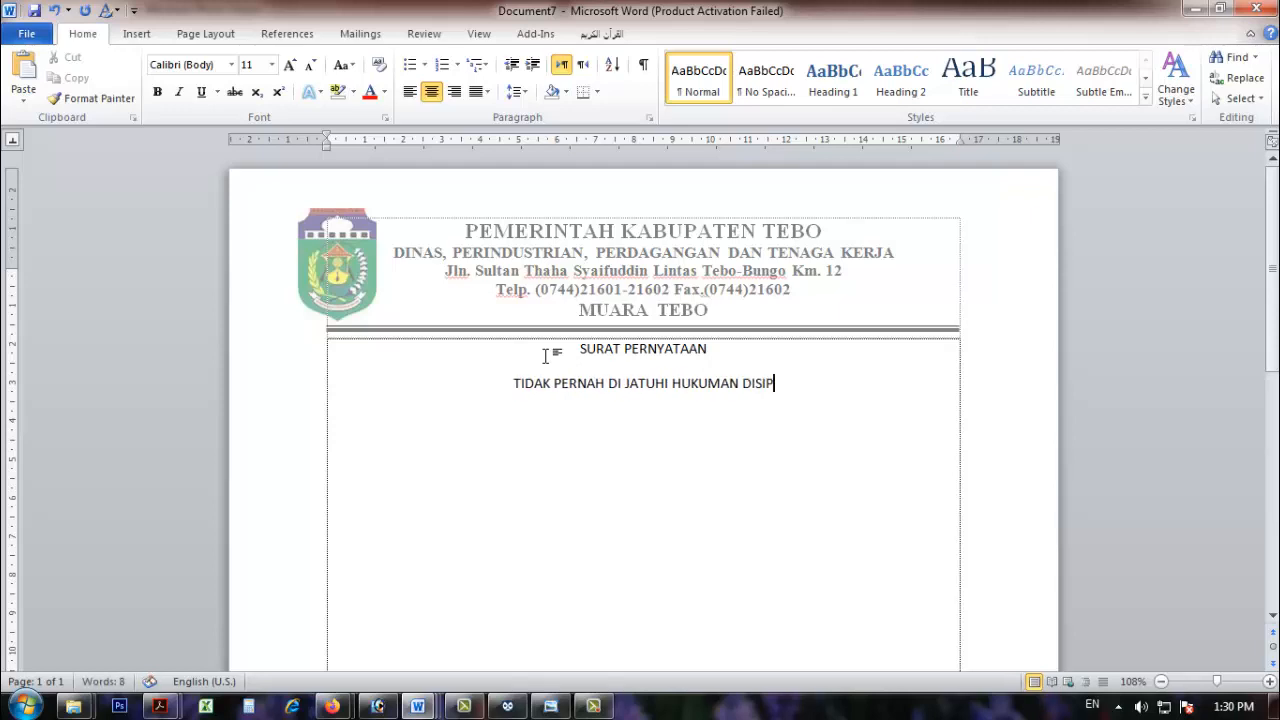
type("LIN TINGK")
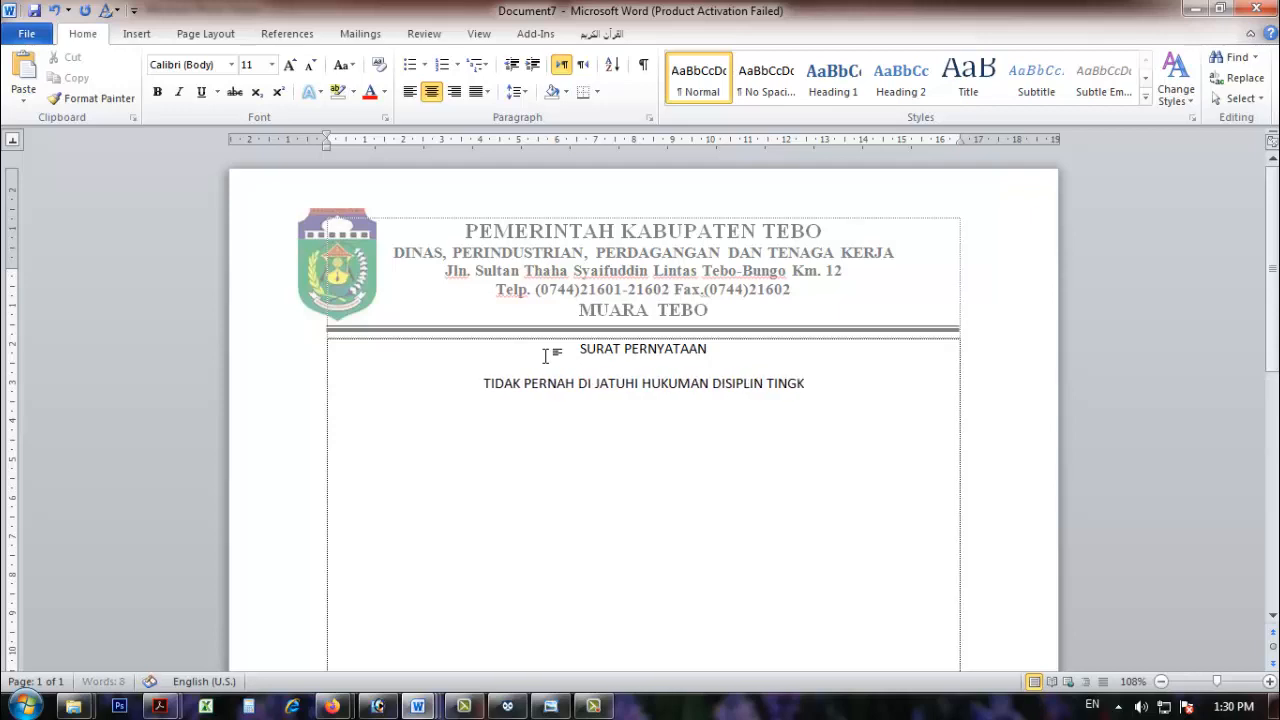
type("AT SEDANG")
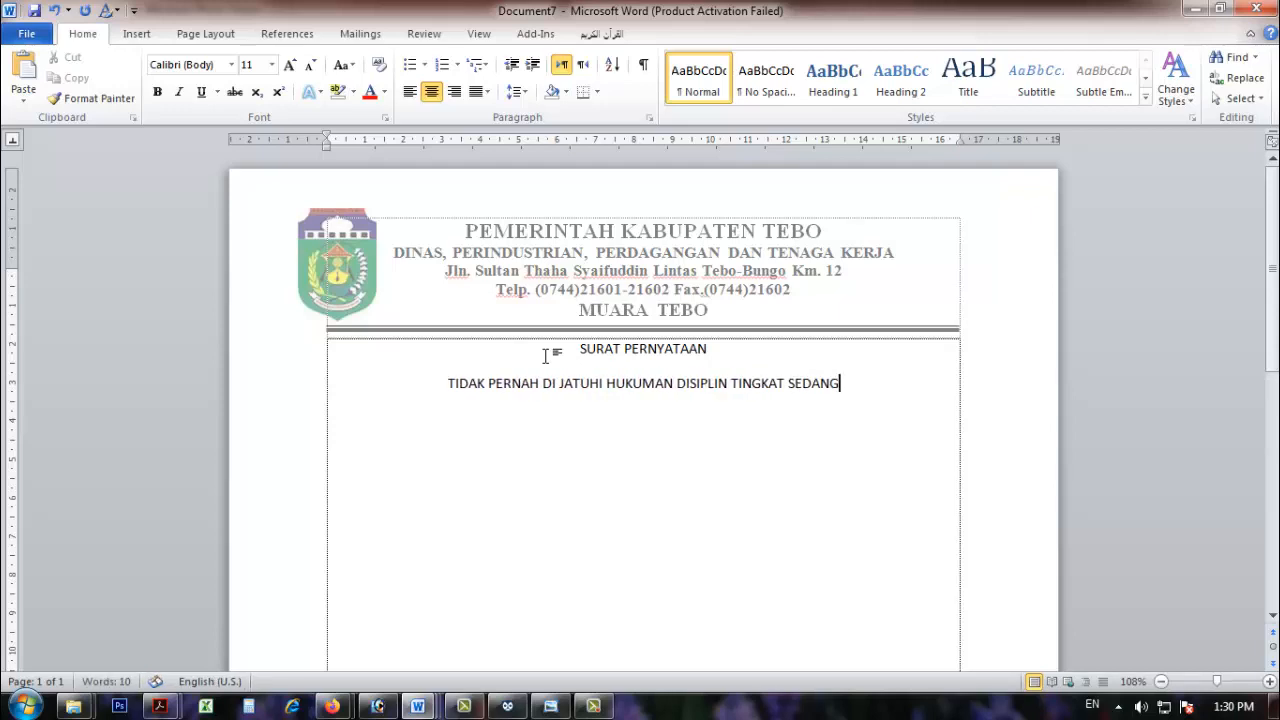
type("/BERAT.")
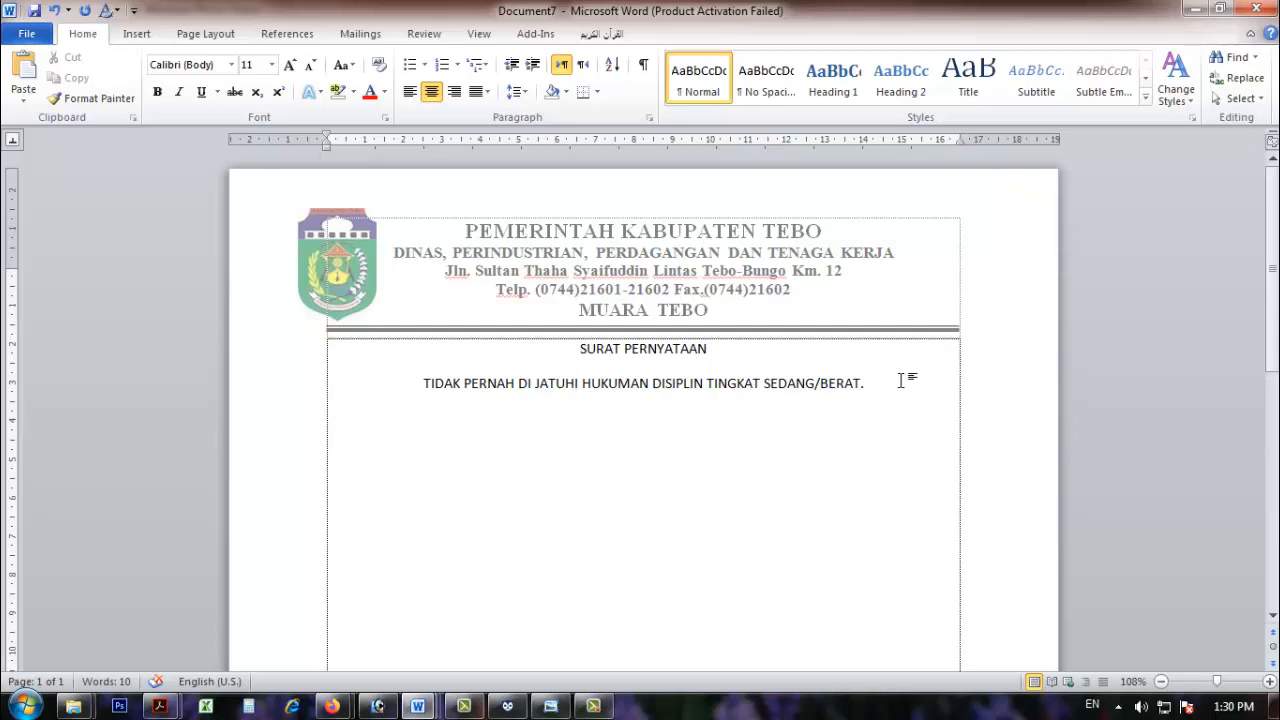
Step: Set both title lines in Times New Roman at size 12
left_click_drag(904, 381, 503, 329)
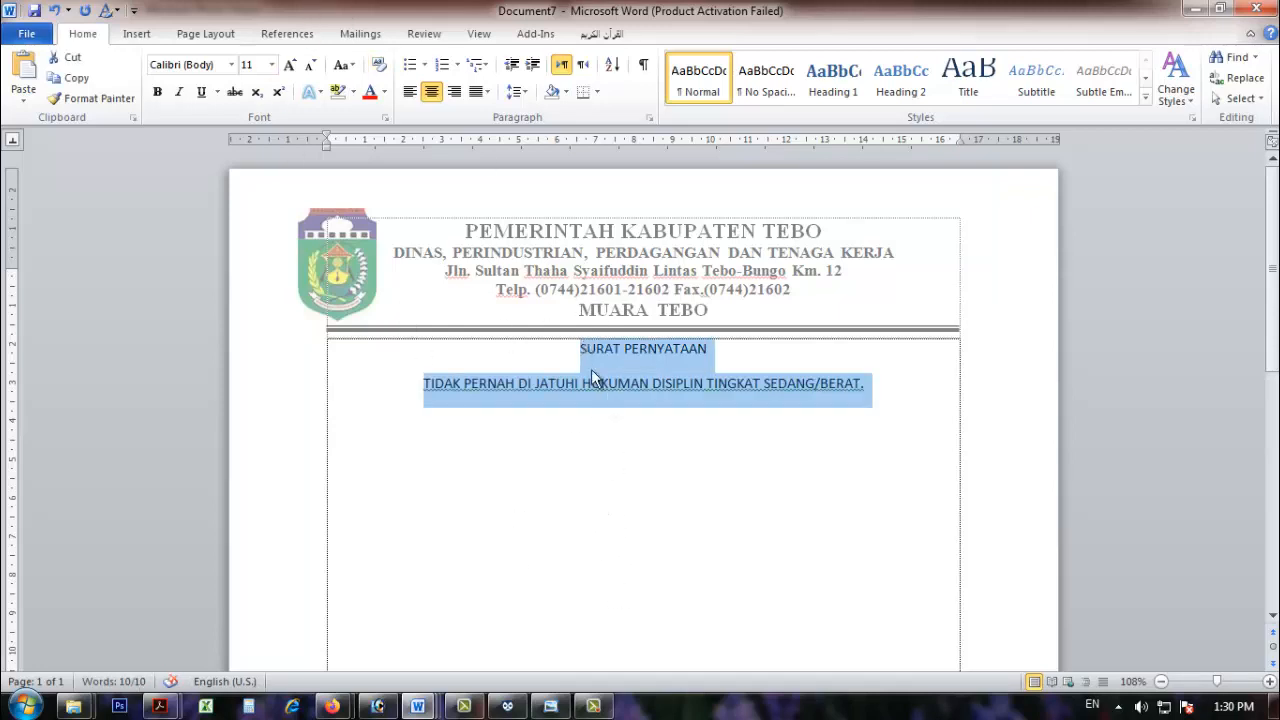
left_click(231, 64)
left_click(237, 152)
left_click(271, 64)
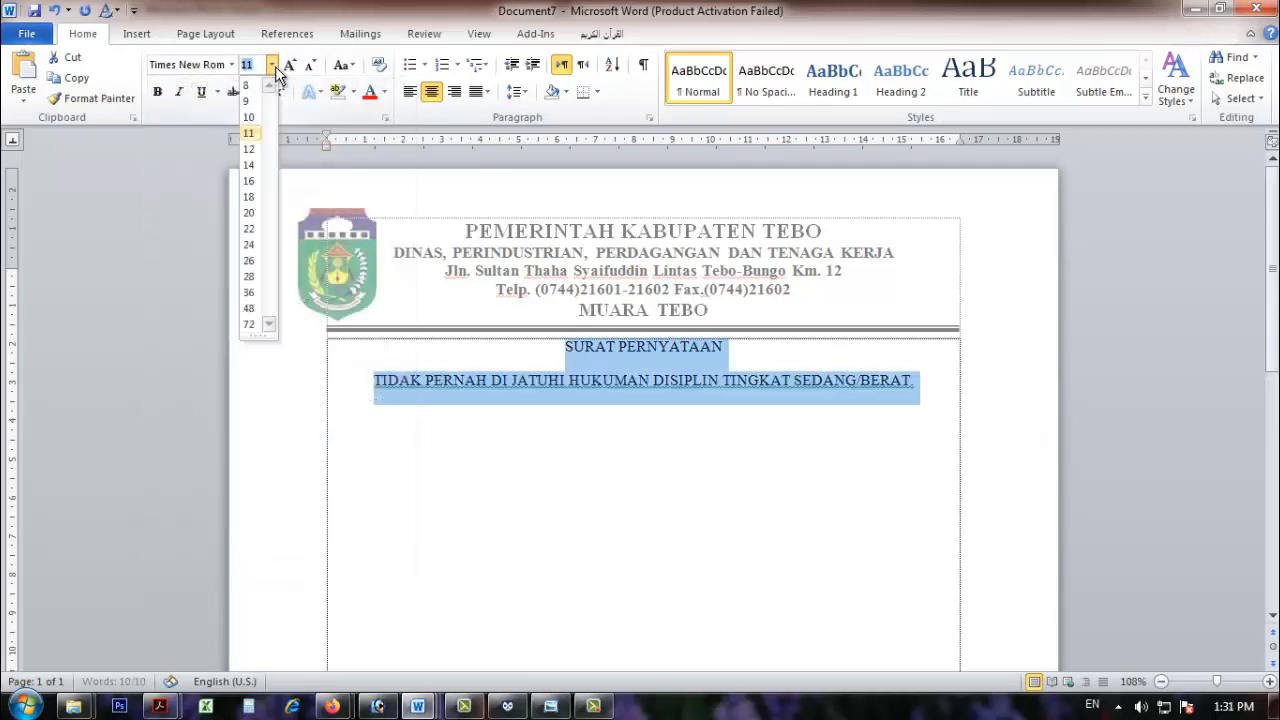
left_click(254, 154)
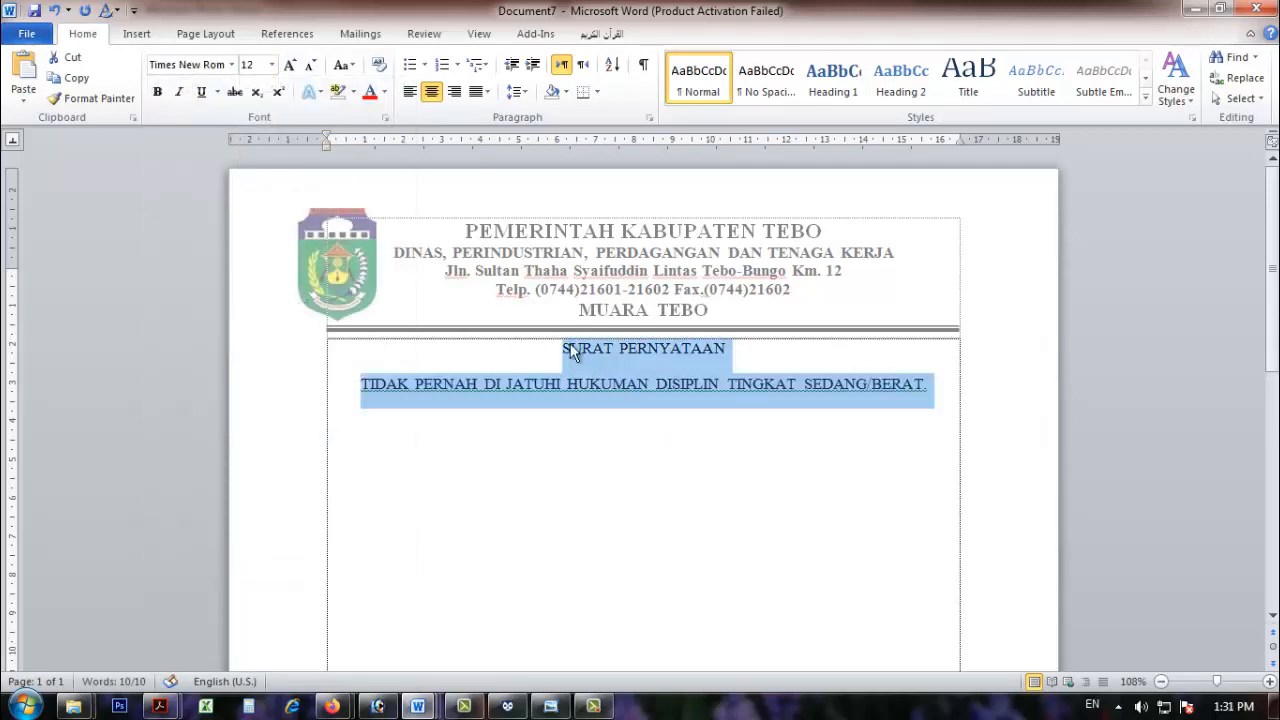
Step: Give both title lines 0 pt spacing after and single line spacing, and make them bold
left_click(620, 362)
left_click_drag(563, 354, 698, 379)
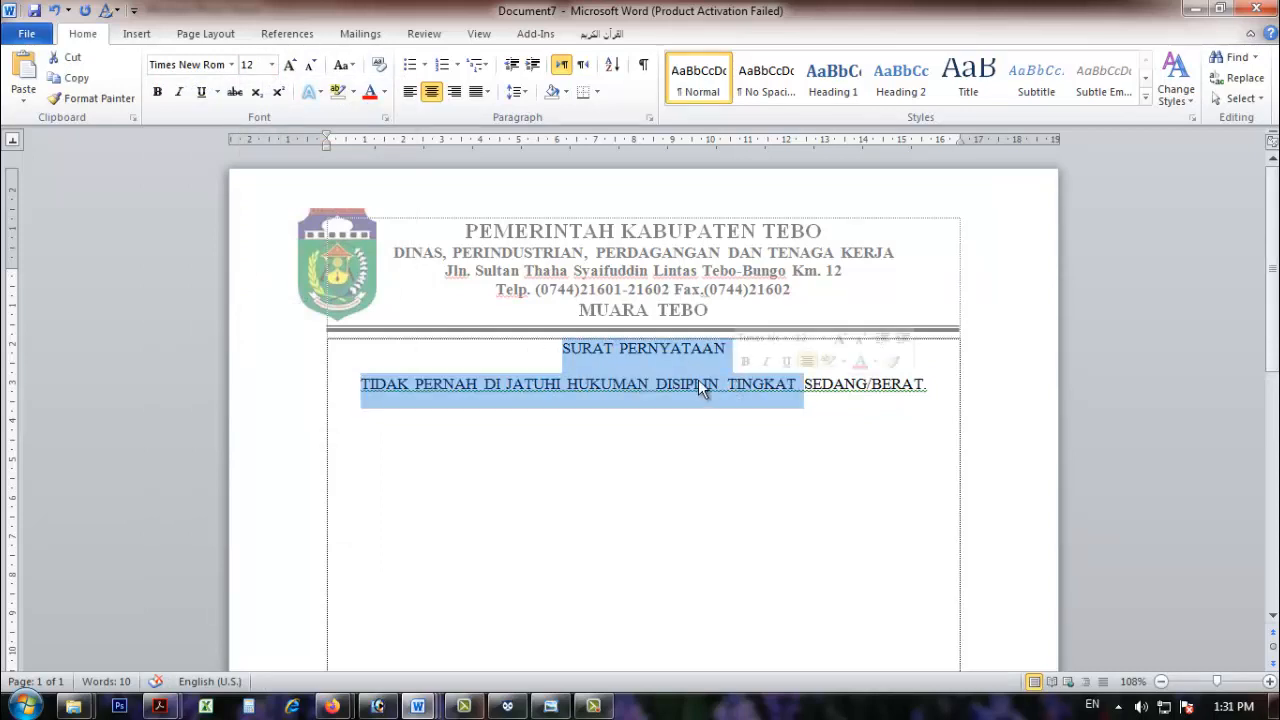
right_click(624, 365)
left_click(686, 160)
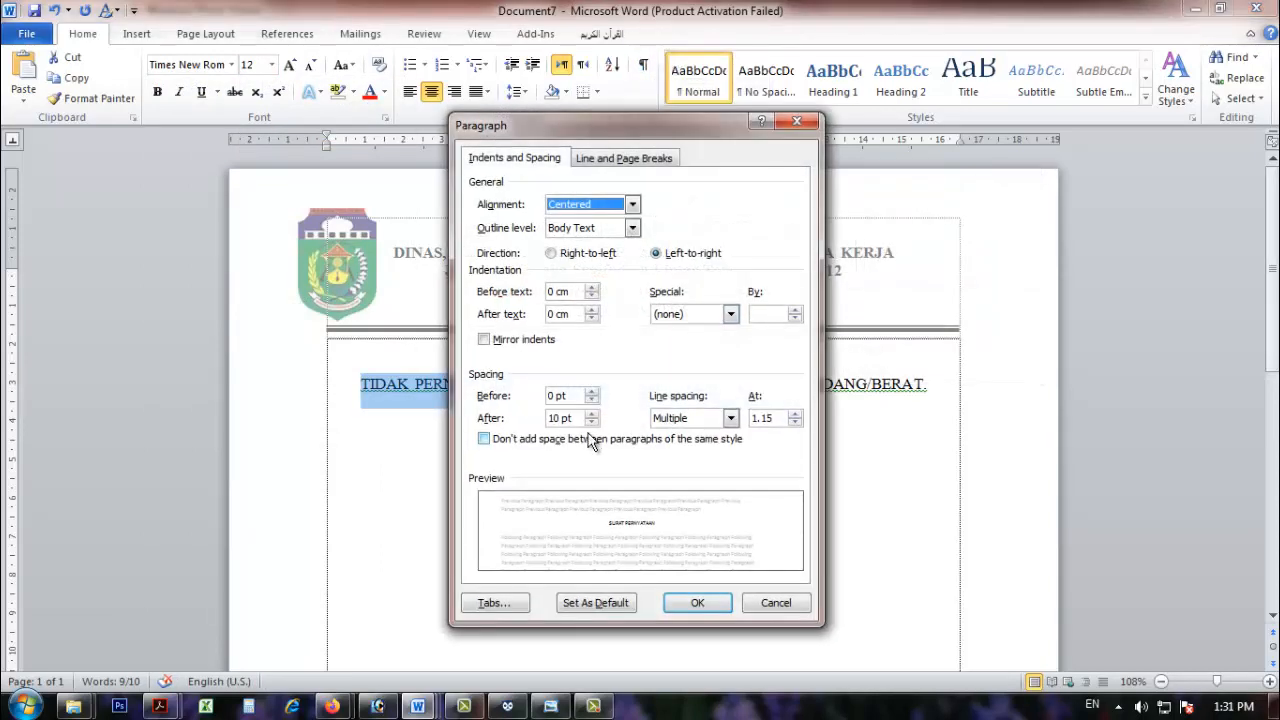
left_click(592, 423)
left_click(592, 423)
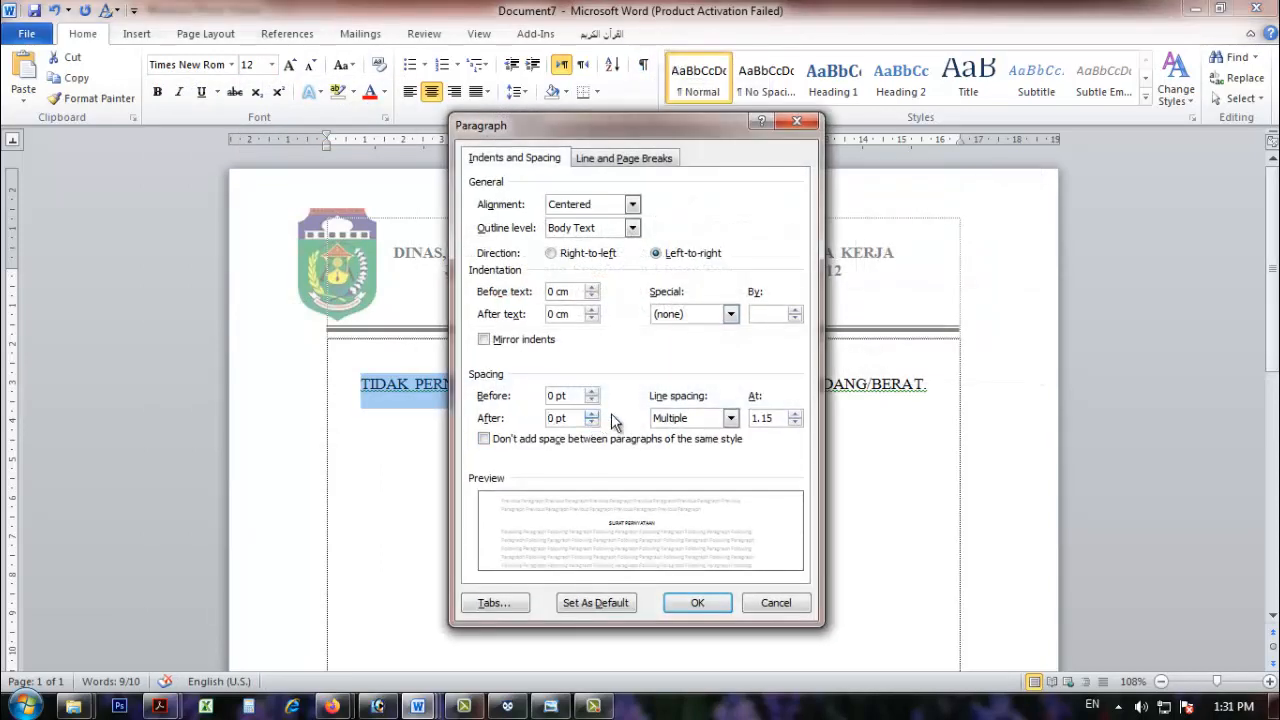
left_click(709, 421)
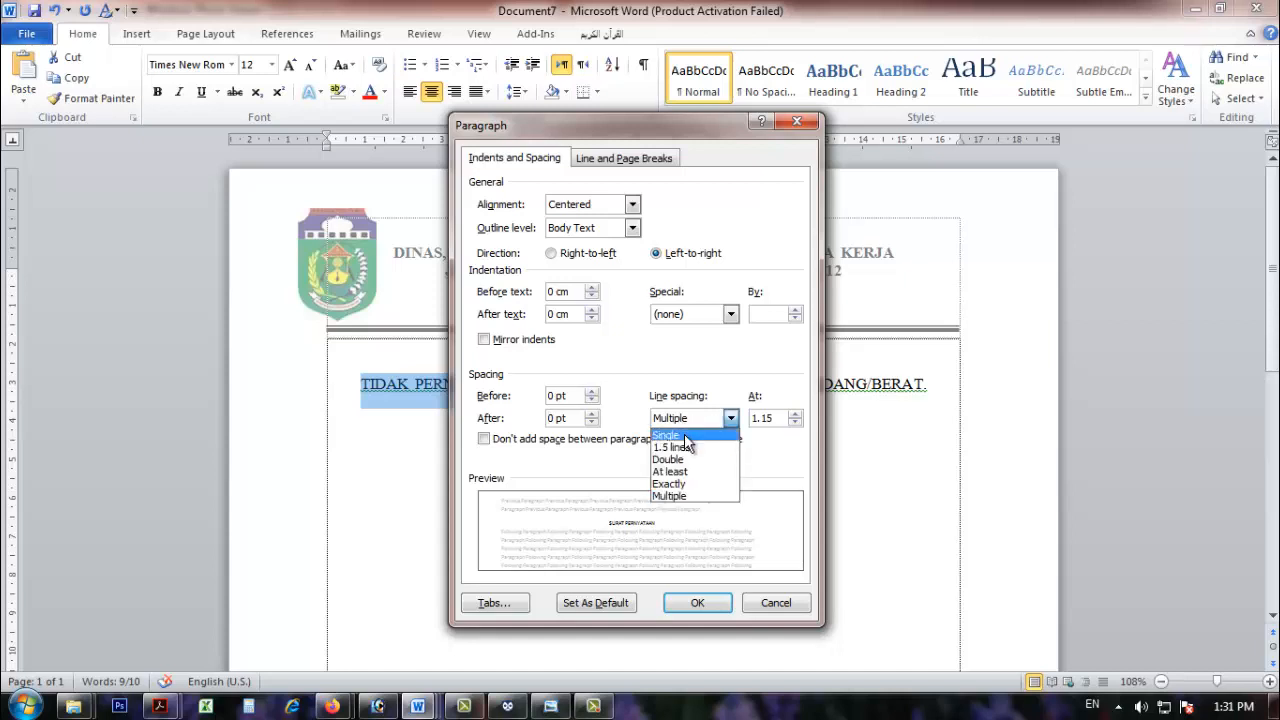
left_click(667, 435)
left_click(697, 603)
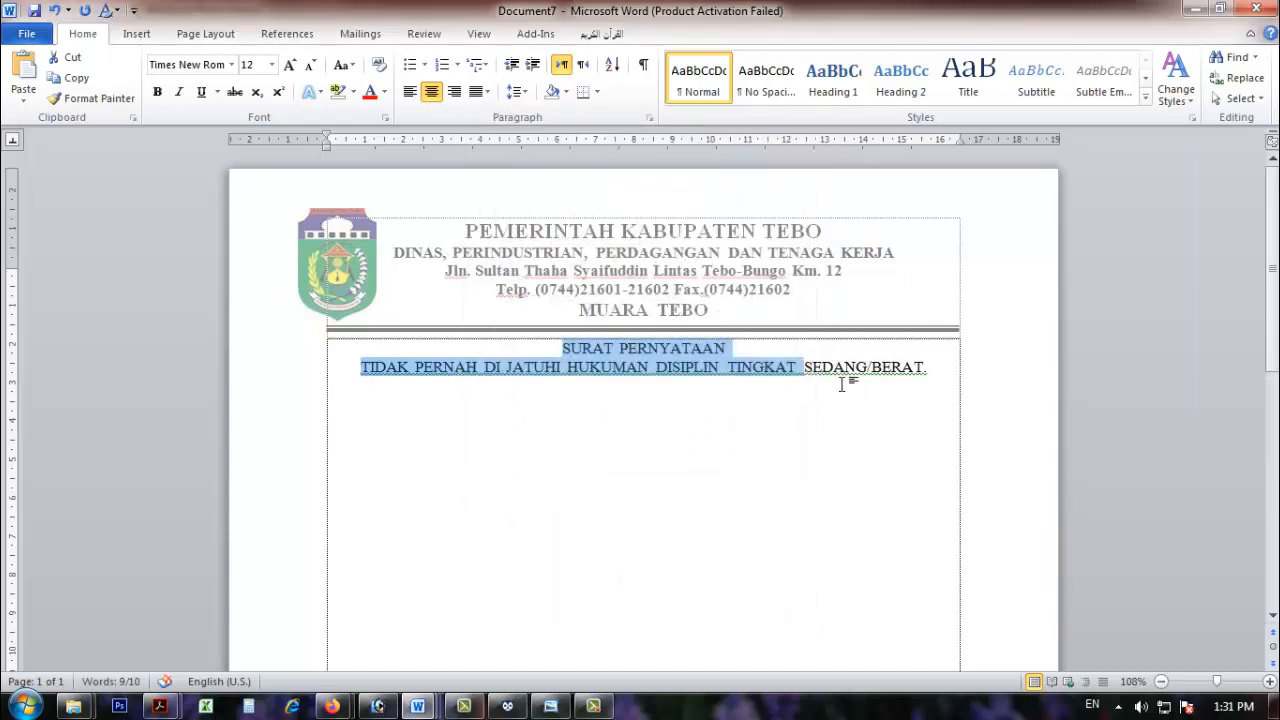
left_click_drag(917, 367, 491, 340)
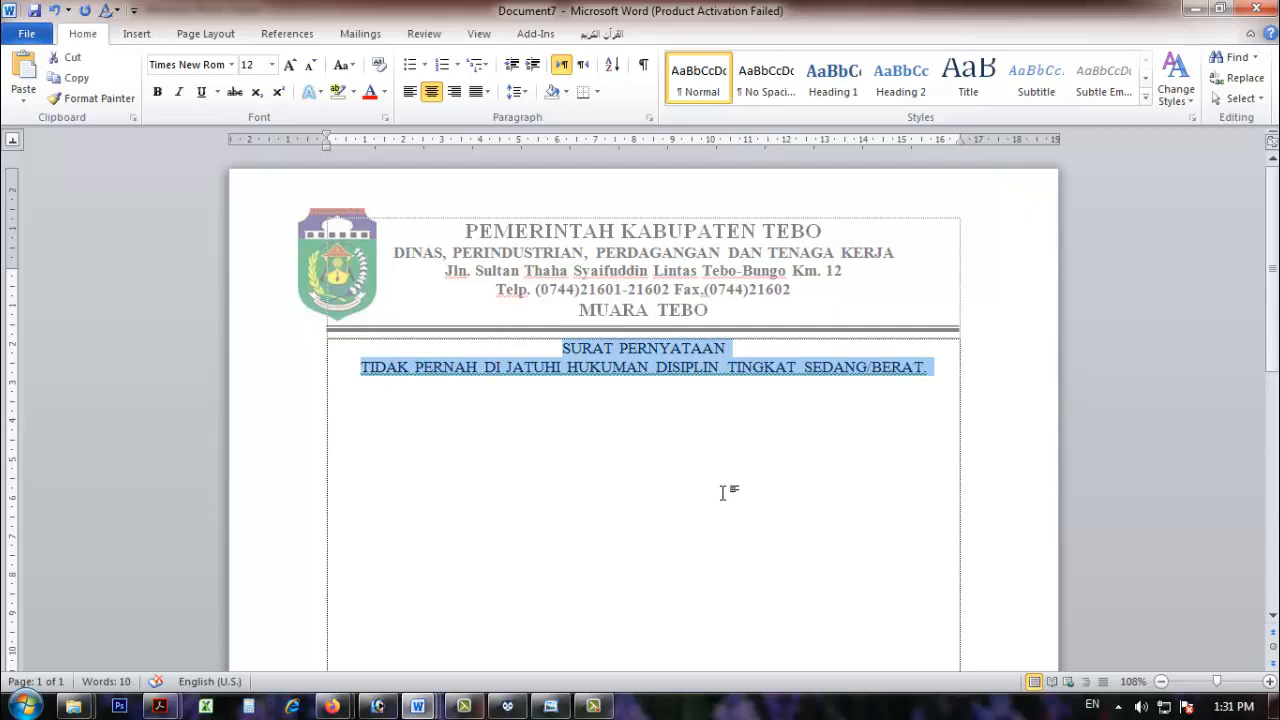
key("ctrl+b")
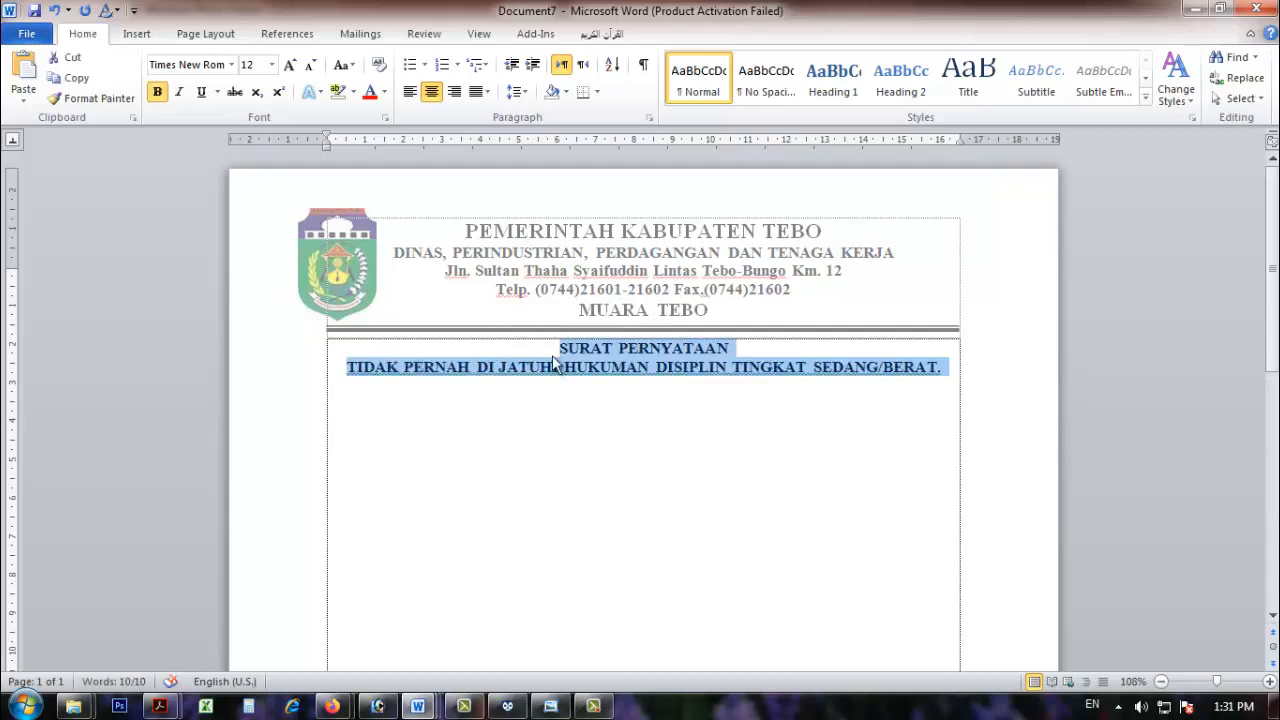
Step: Insert an empty line above SURAT PERNYATAAN and reduce its font size to narrow the gap below the letterhead
left_click(558, 349)
key("Return")
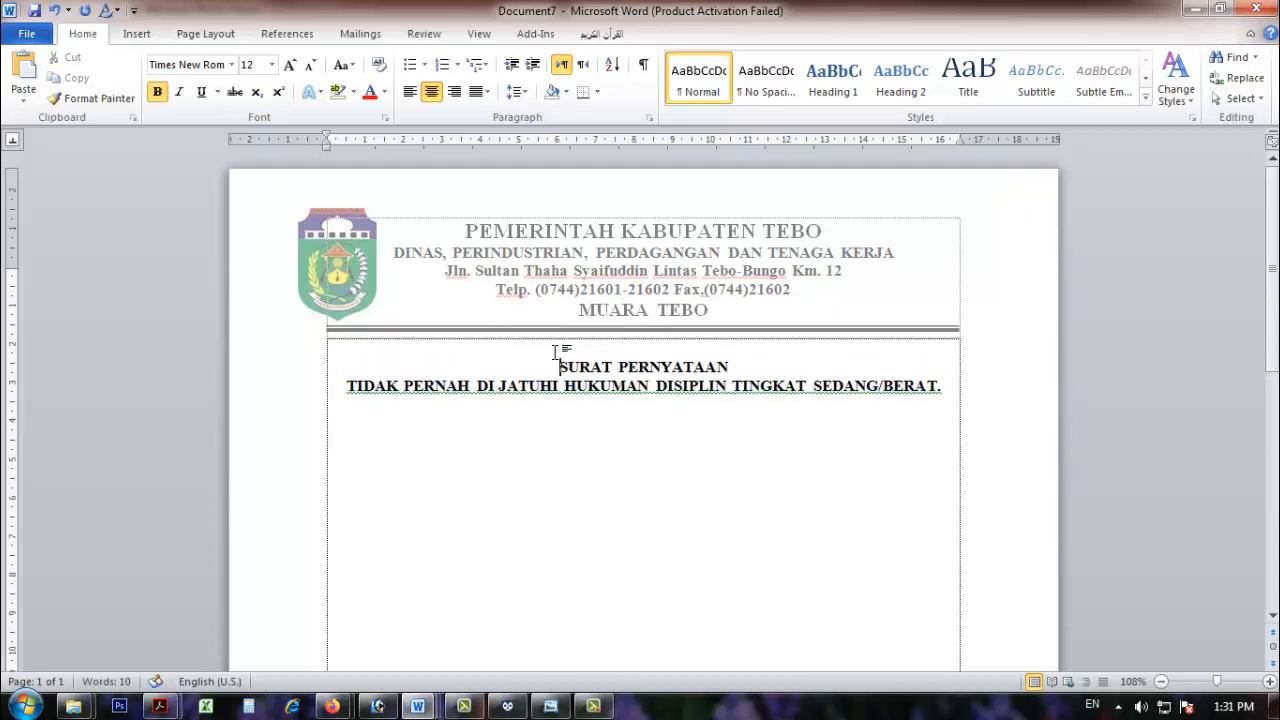
left_click(701, 350)
key("ctrl+[")
key("ctrl+[")
key("ctrl+[")
key("ctrl+[")
key("ctrl+[")
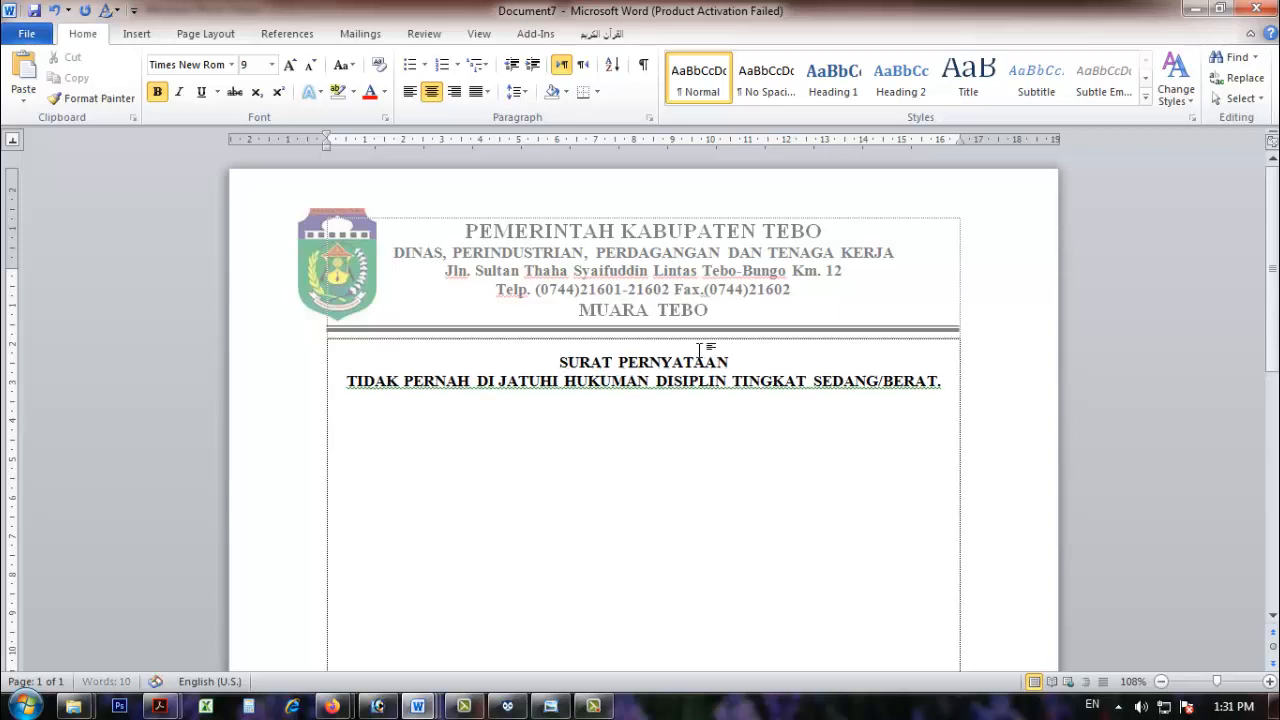
Step: Underline the second title line, TIDAK PERNAH DI JATUHI HUKUMAN DISIPLIN TINGKAT SEDANG/BERAT
left_click_drag(339, 386, 957, 403)
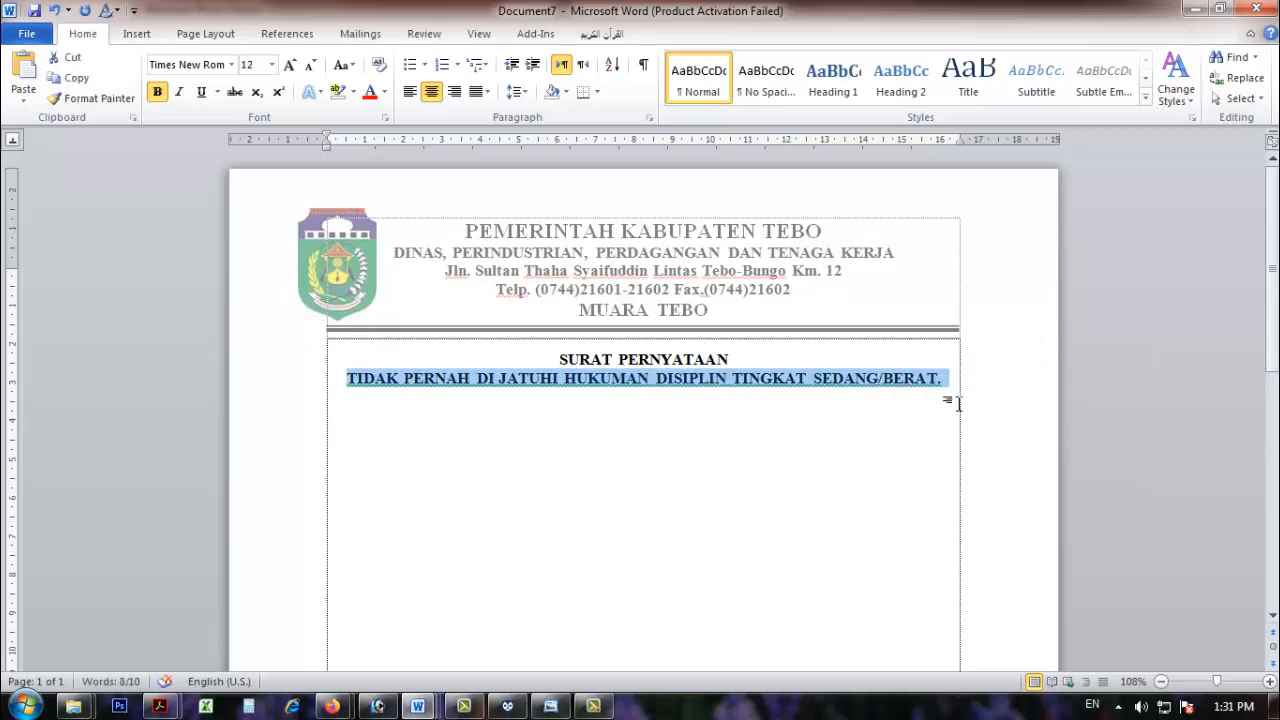
key("ctrl+u")
left_click(968, 386)
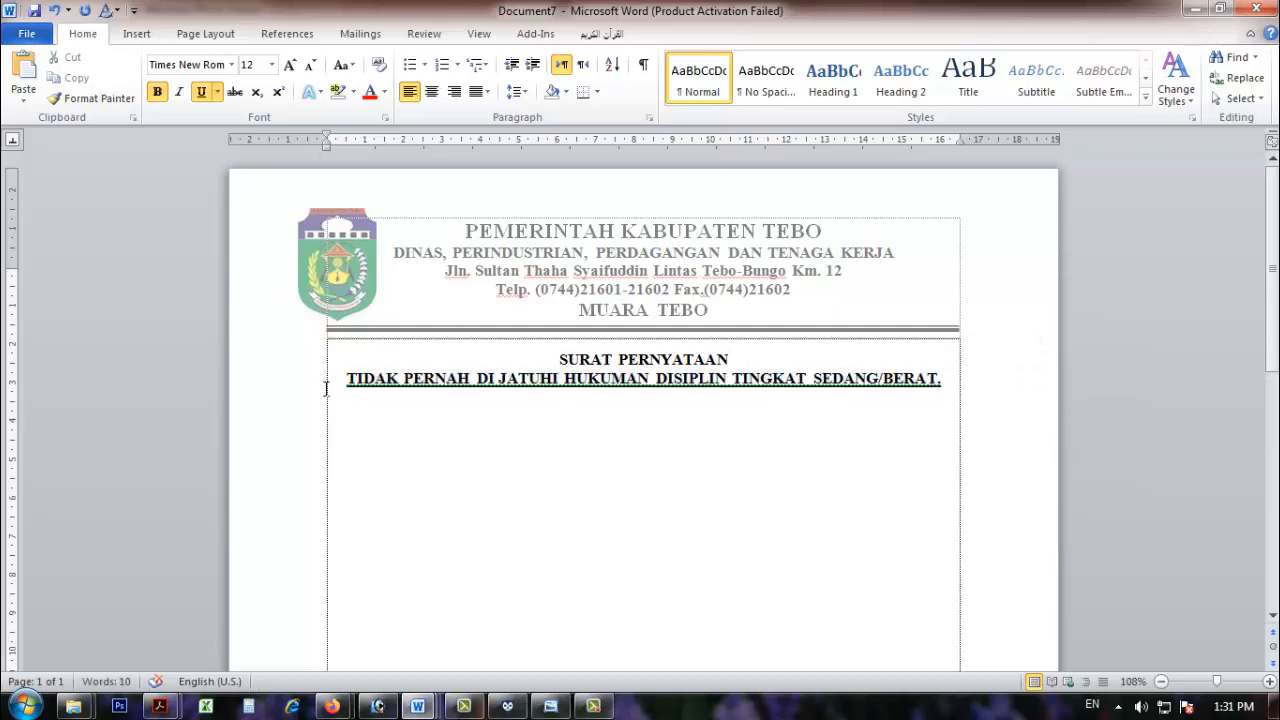
left_click_drag(347, 381, 983, 381)
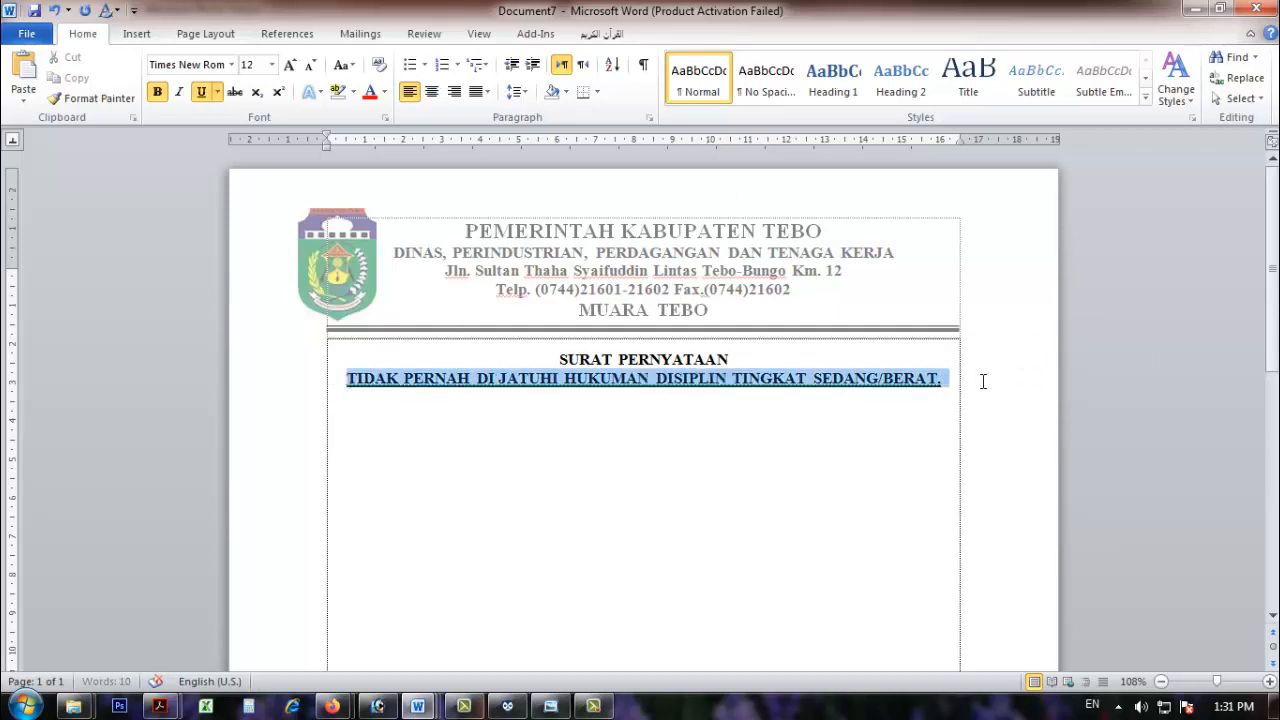
Step: Start a centred third line directly below the underlined title line with the text "NOMOR :"
left_click(382, 429)
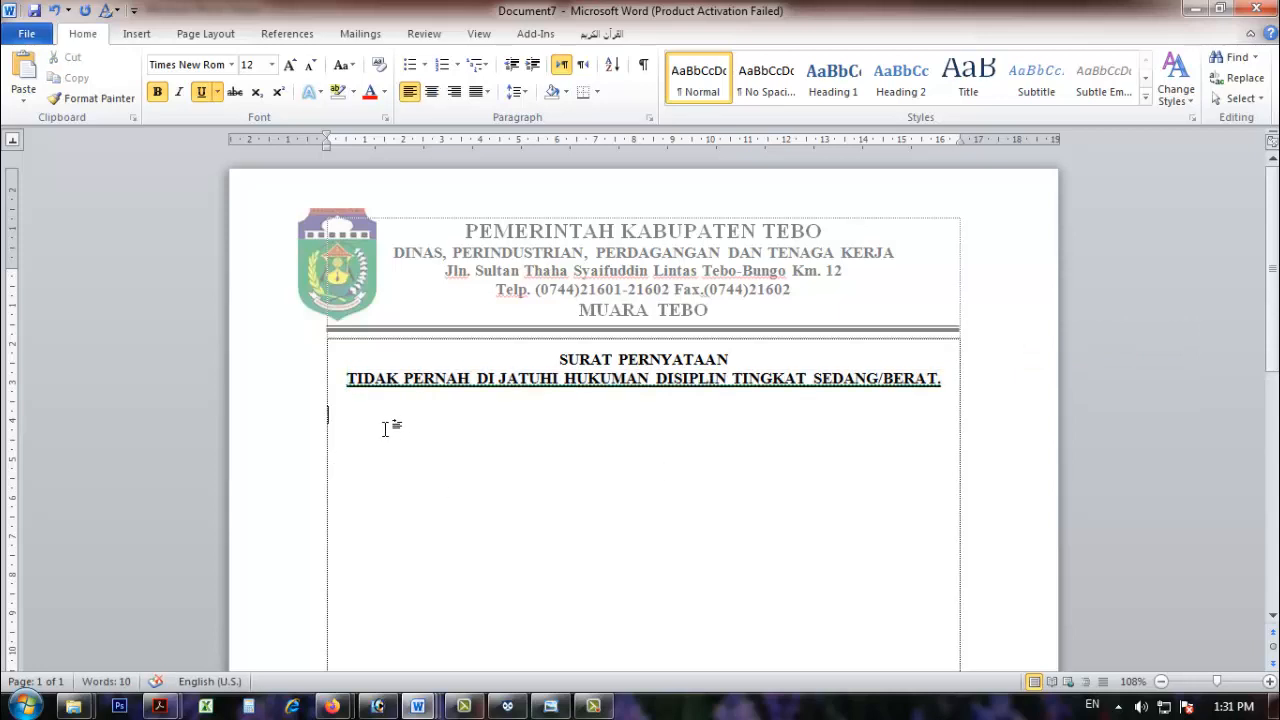
key("BackSpace")
key("ctrl+e")
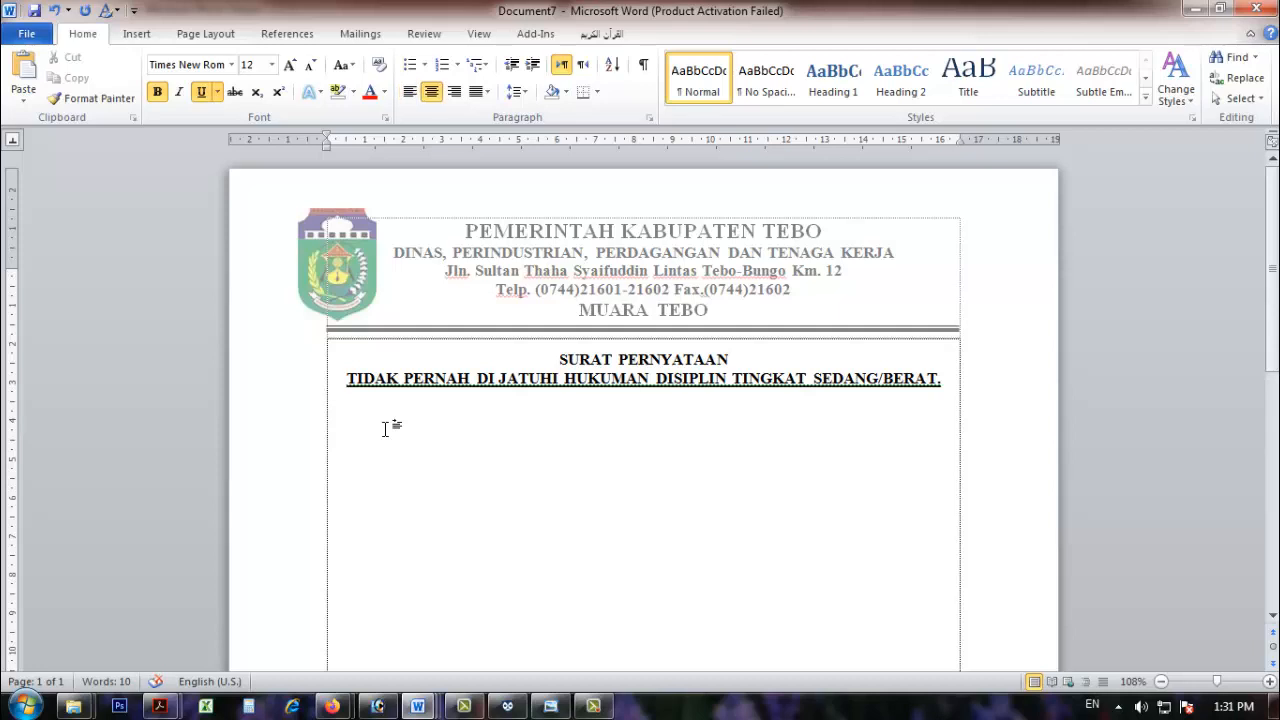
type("no")
key("BackSpace")
key("BackSpace")
key("ctrl+l")
key("ctrl+e")
type("NOMOR :")
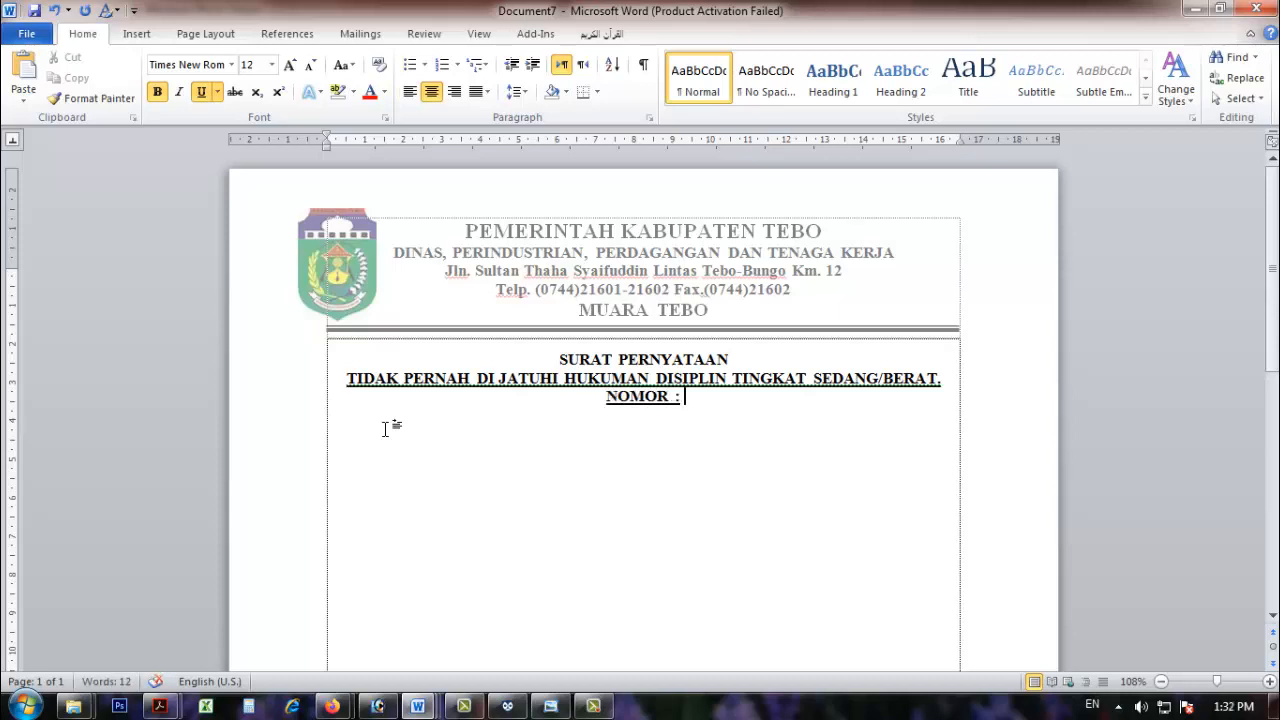
Step: Complete the NOMOR line with 518/, a blank gap for the number, and /DISPERINDAG & NAKER/2020
type(" 518")
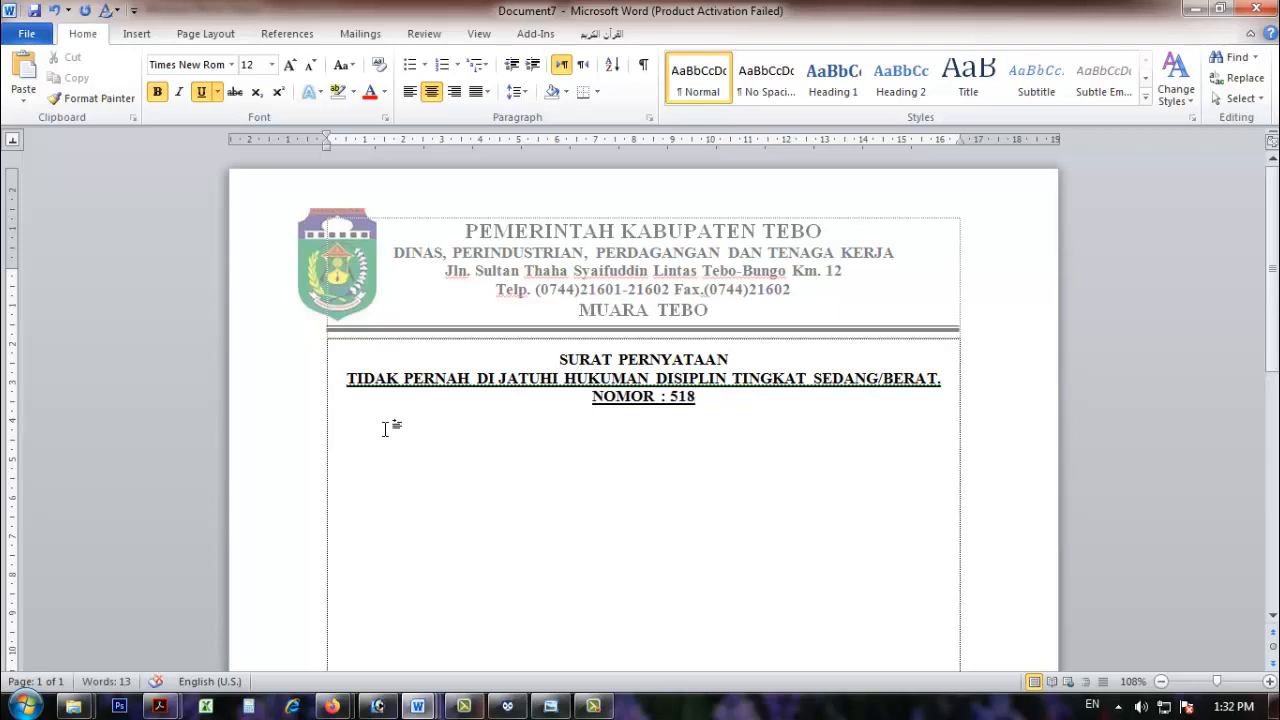
type("/       /")
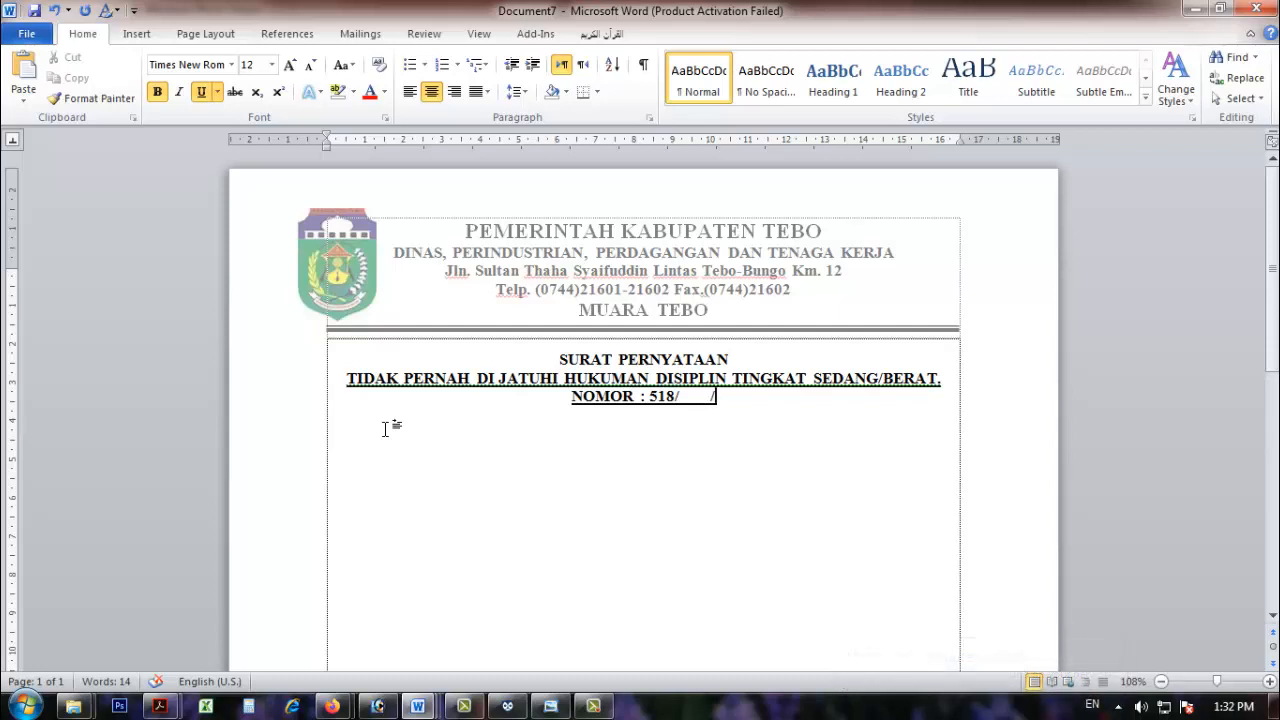
type("DISPERINDAG")
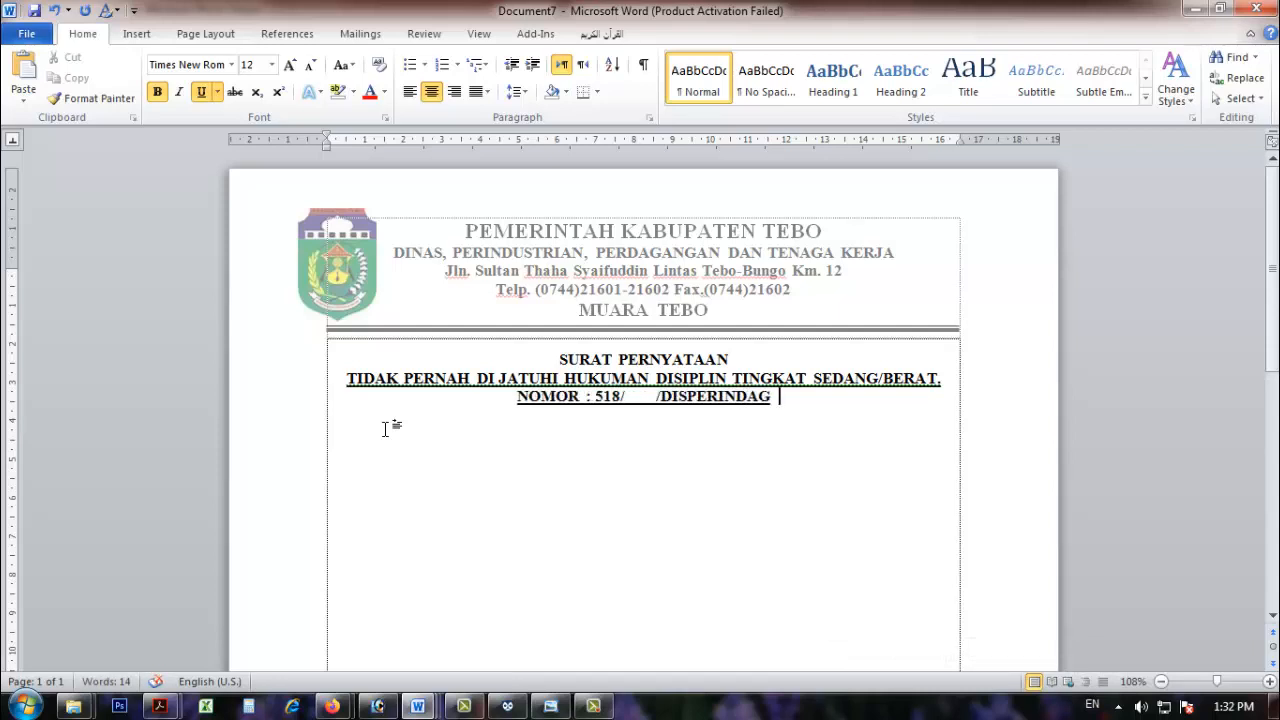
type("  &")
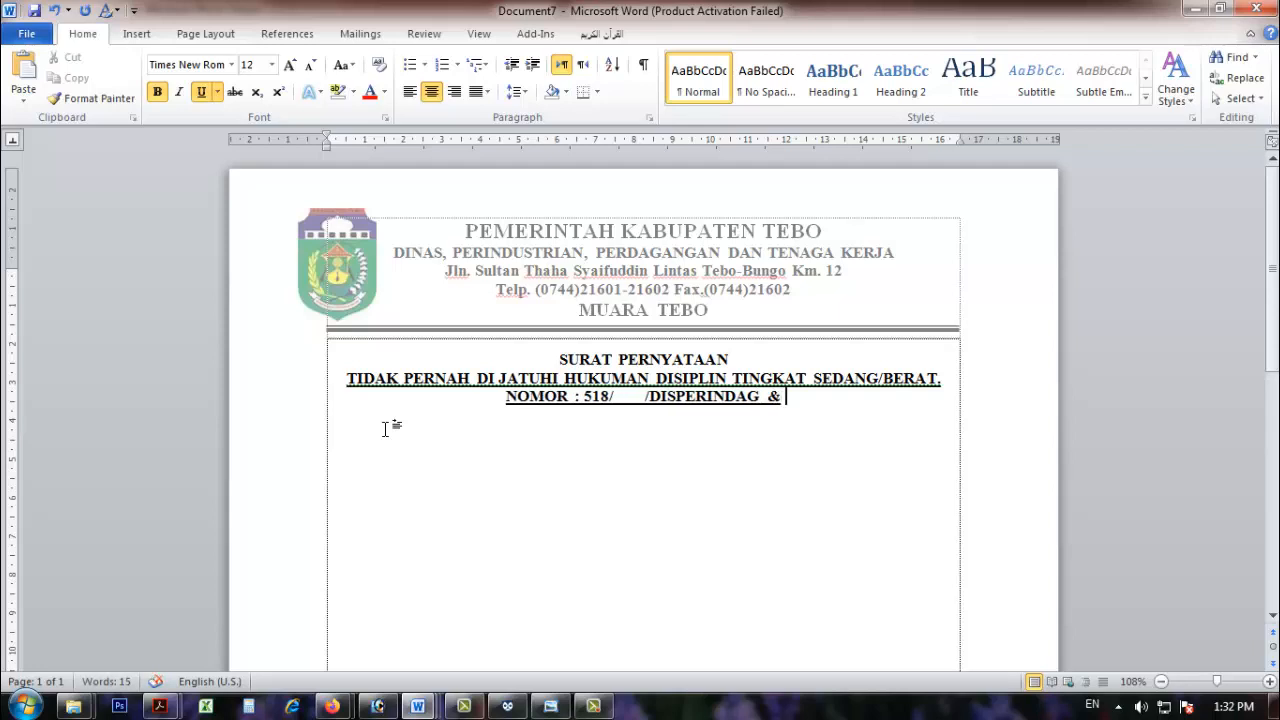
type(" NAKER")
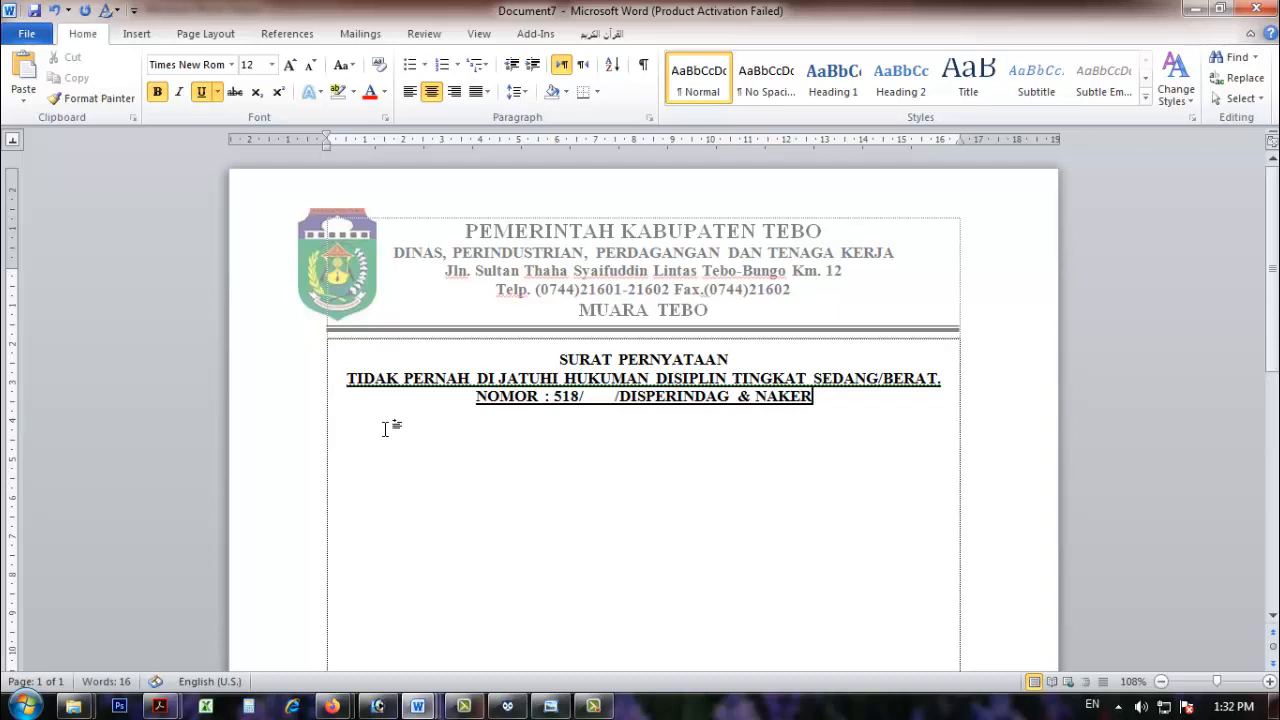
type("/")
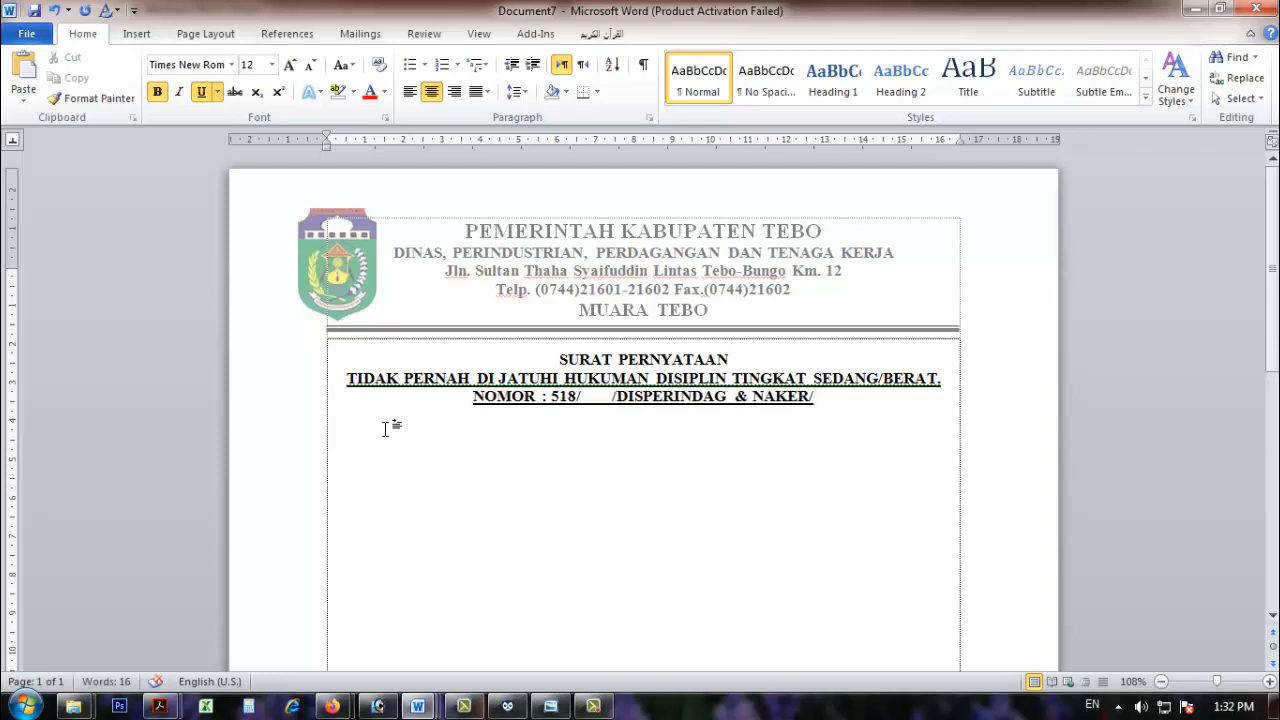
type("2020")
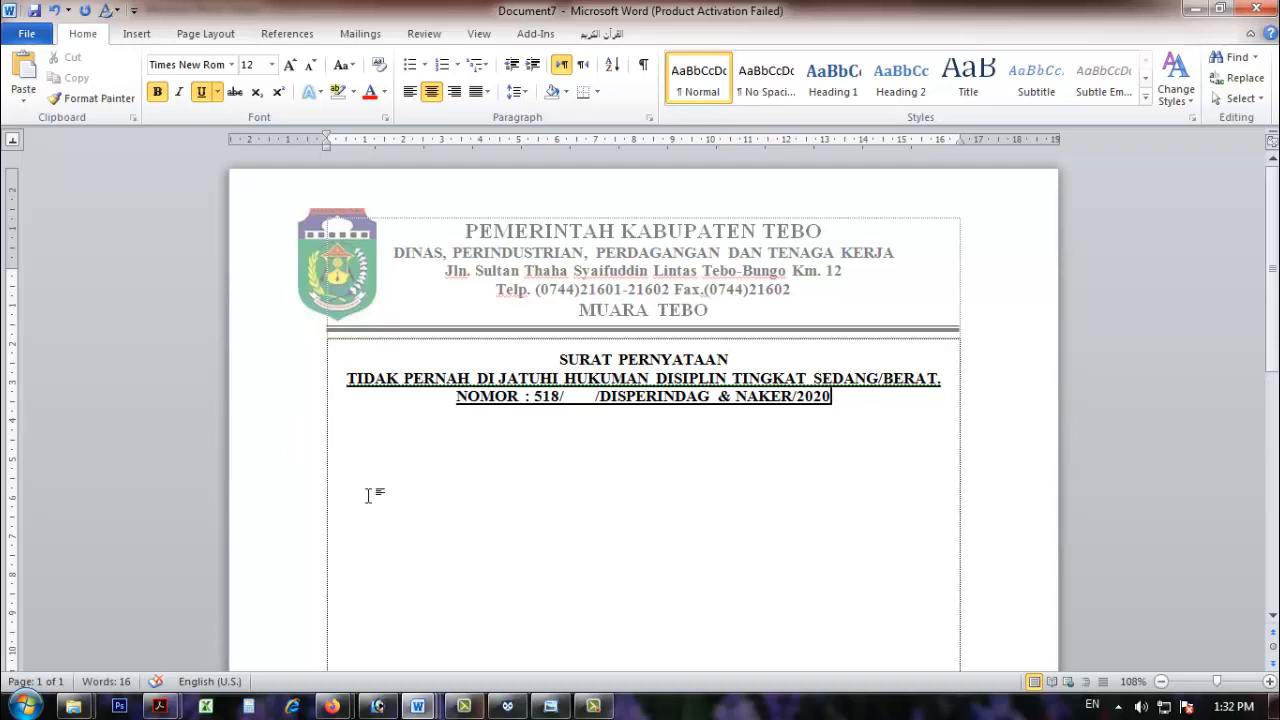
Step: Remove the underline from the NOMOR : 518/ /DISPERINDAG & NAKER/2020 line
left_click_drag(860, 400, 477, 405)
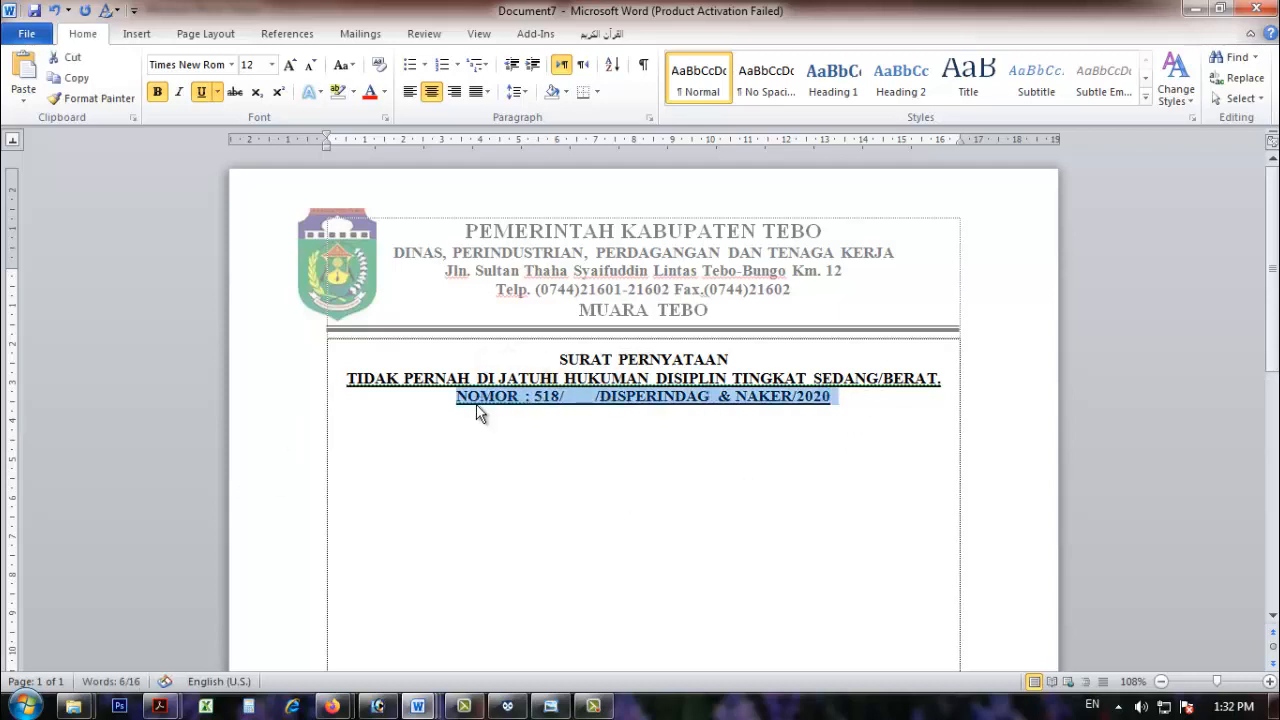
key("ctrl+u")
left_click(878, 398)
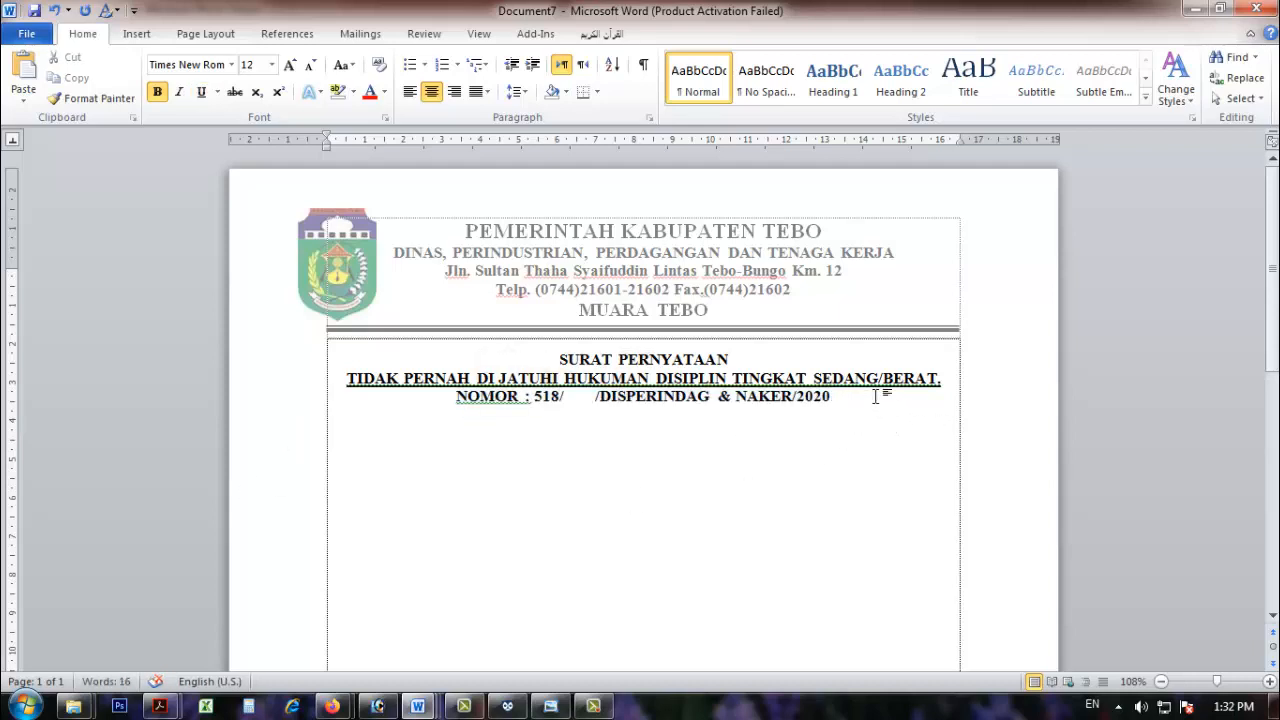
Step: Leave blank space below the NOMOR line and set up a left-aligned, non-bold paragraph for the body text
key("Return")
key("ctrl+l")
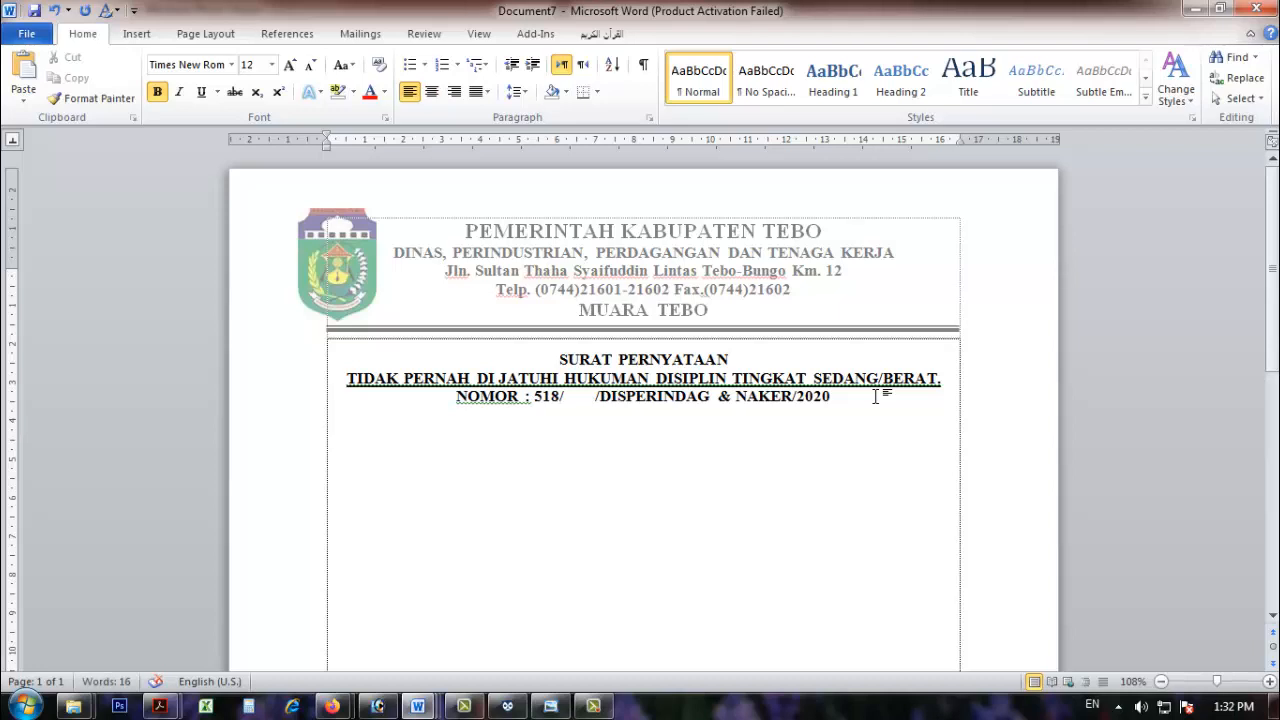
key("Return")
type("SAYA")
key("BackSpace")
key("BackSpace")
key("BackSpace")
key("BackSpace")
key("ctrl+b")
Step: Write the opening body line "Saya yang bertanda tangan di bawah ini :"
type("Saya yan")
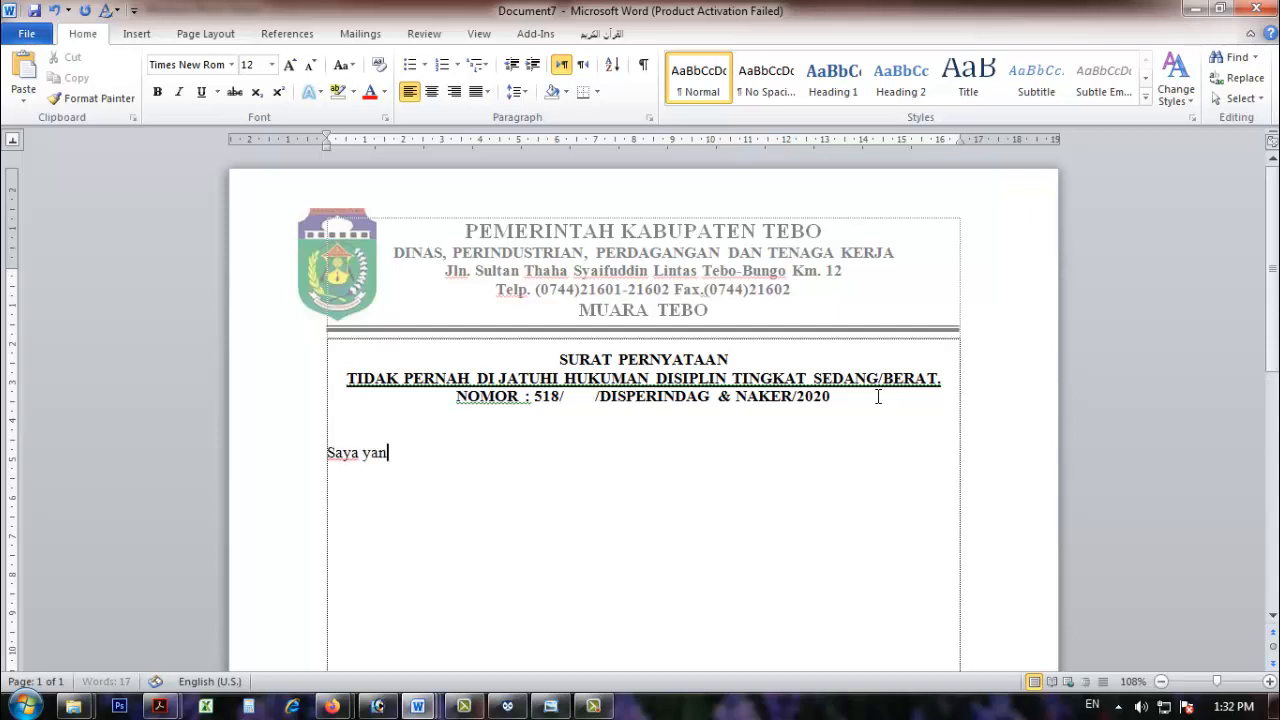
type("g bertanda tanga")
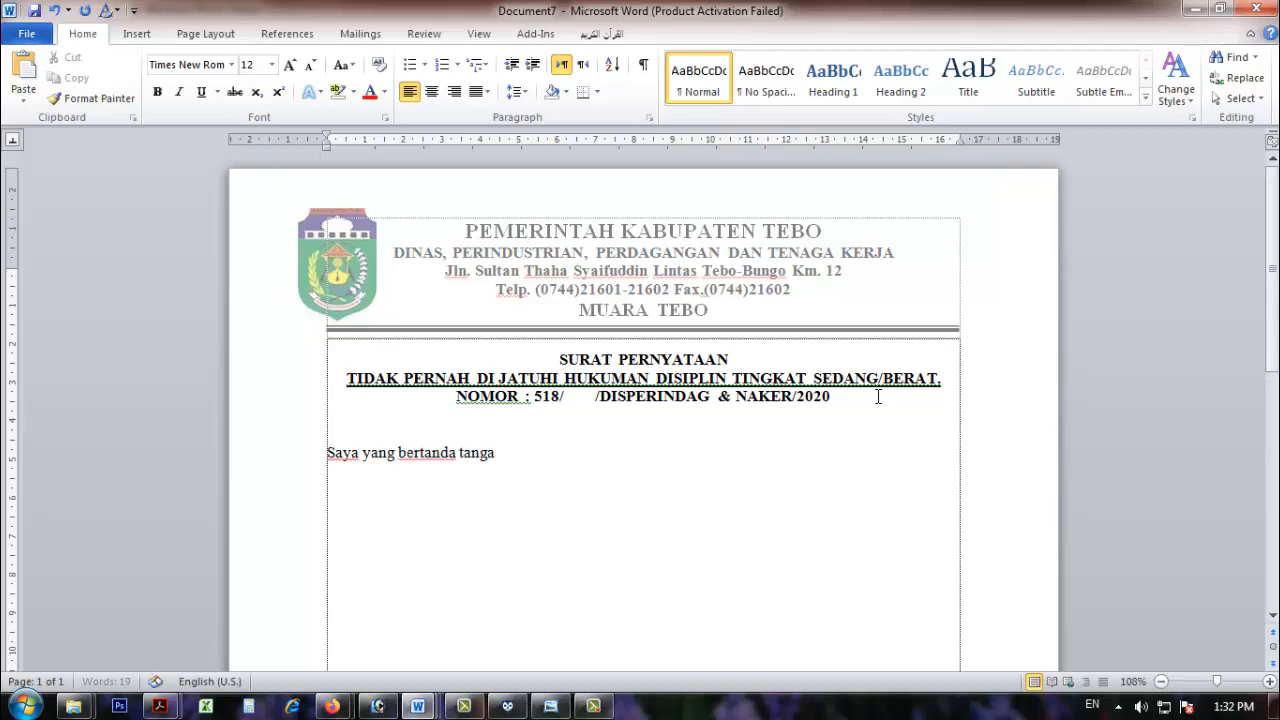
type("n dibwa")
key("BackSpace")
key("BackSpace")
key("BackSpace")
type("bawah ini")
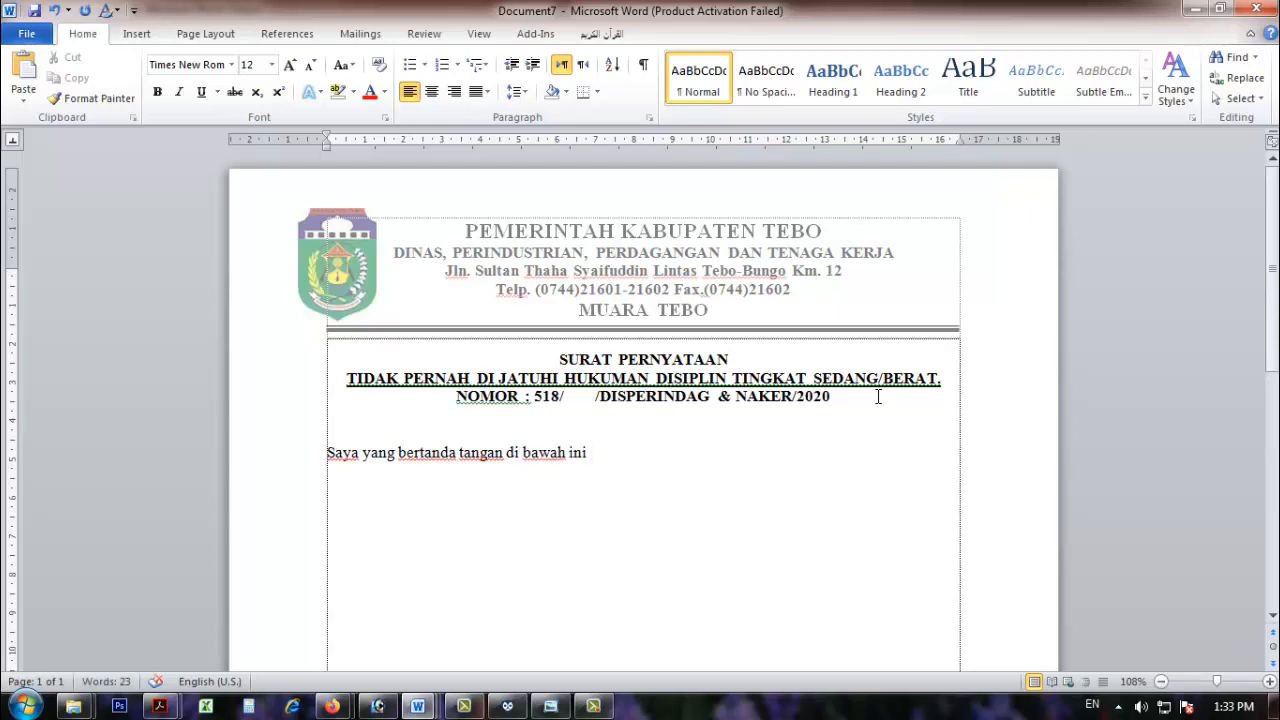
type(":")
Step: Add Nama and NIP label lines under the opening line, with their colons aligned at a tab stop at about 3.25 cm
key("Return")
type("nama")
mouse_move(441, 153)
left_mouse_down()
mouse_move(480, 153)
mouse_move(453, 146)
left_mouse_up()
key("Tab")
type(":")
key("Return")
type("NIP")
key("Tab")
type(":")
Step: Continue the label list with Pangkat/Golongan and Jabatan, each with an aligned colon, and Unit Kerja without one
key("Return")
type("Pangkat")
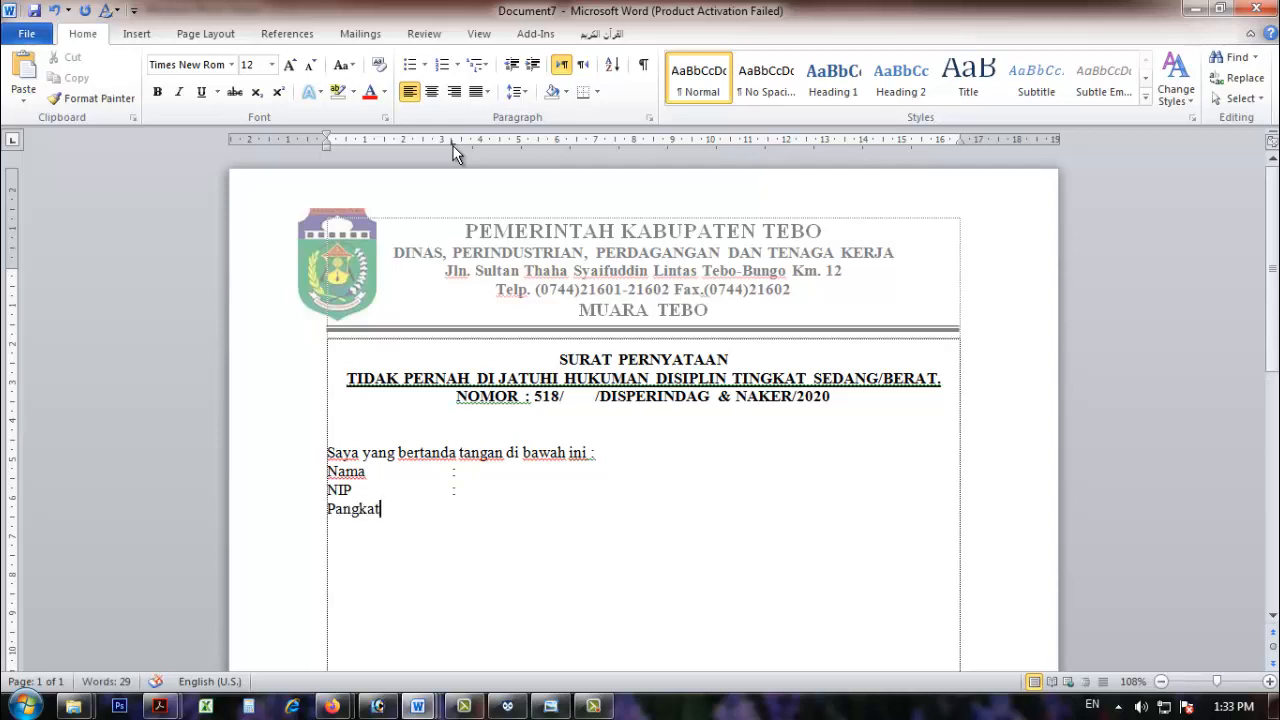
type("/Golongan")
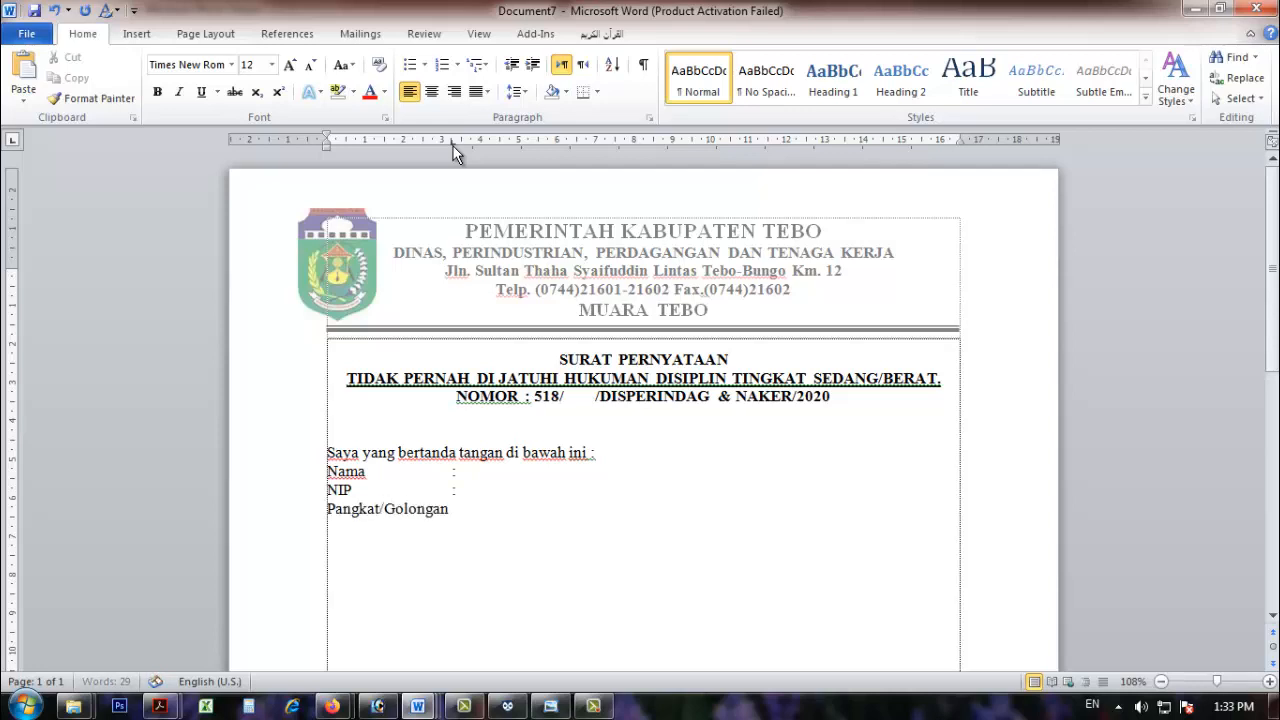
key("Tab")
type(":")
key("Return")
type("Jabatan")
key("Tab")
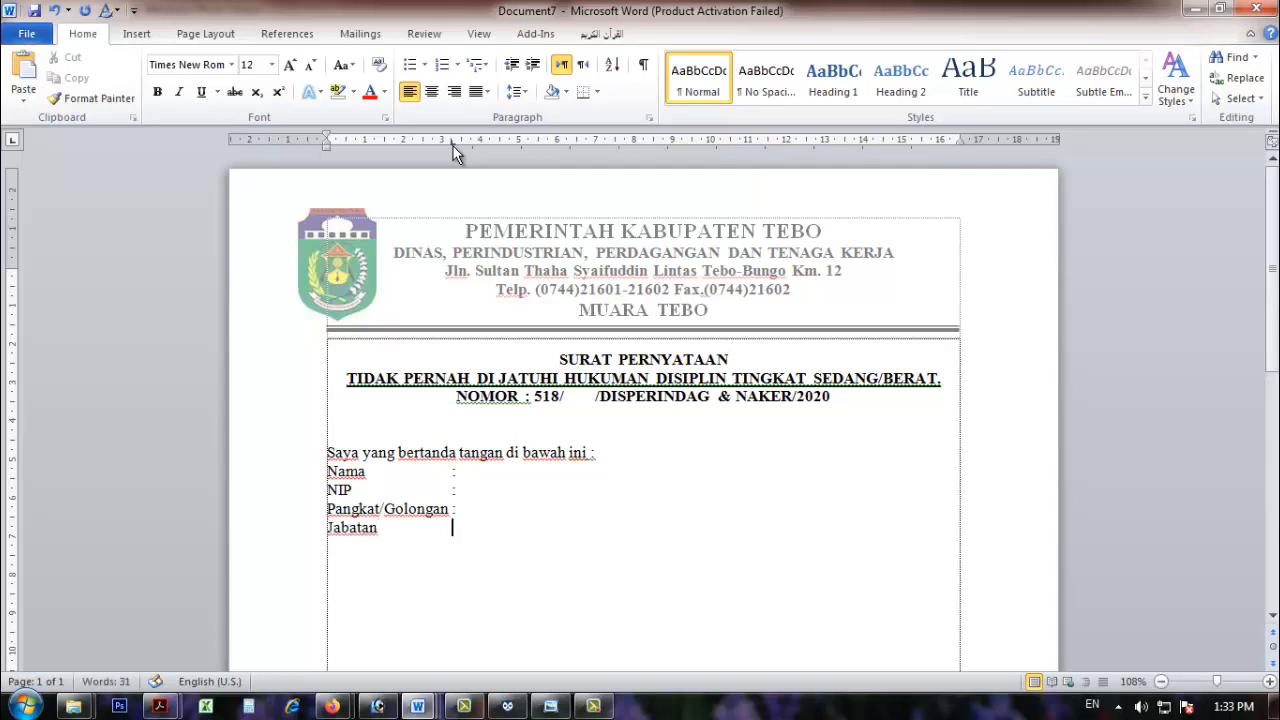
type(":")
key("Return")
type("Unit Kerja")
Step: After a blank line below Unit Kerja, write "Dengan ini menyatakan bahwa sesungguhnya pegawai Negeri Sipil a.n :"
key("Return")
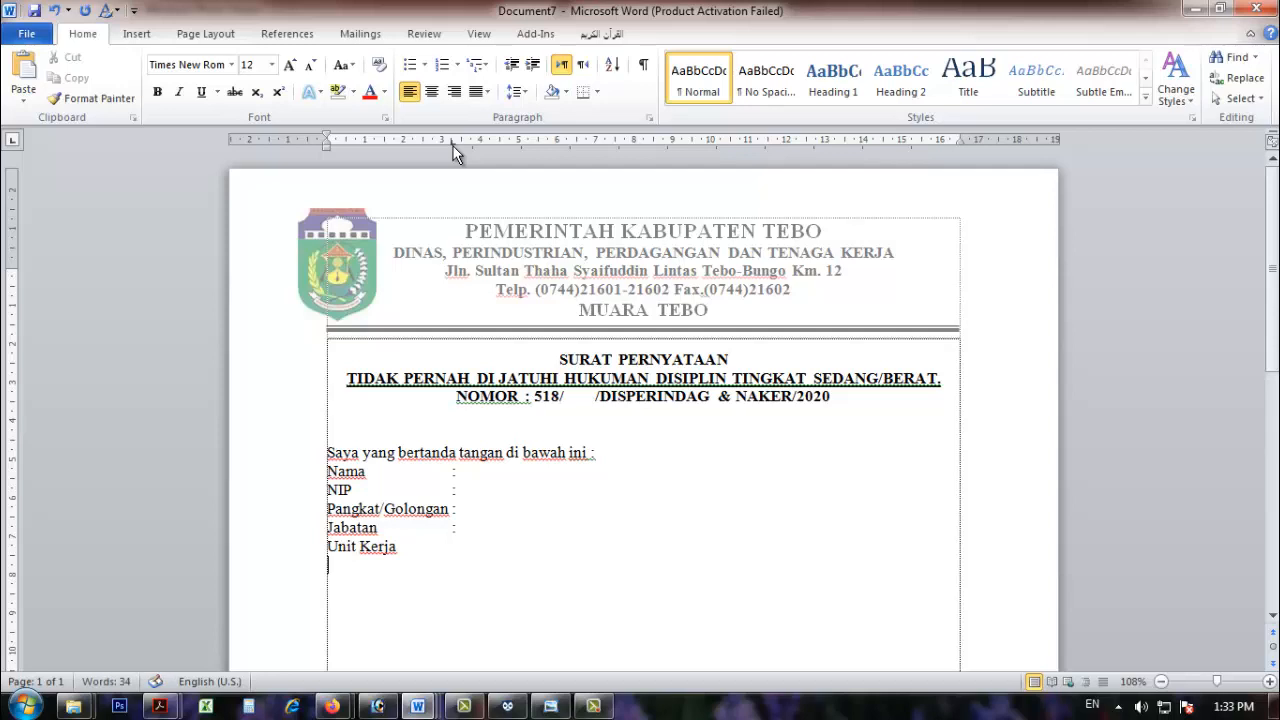
key("Return")
type("Dengan ini menyatak")
key("BackSpace")
type("kan bahwa")
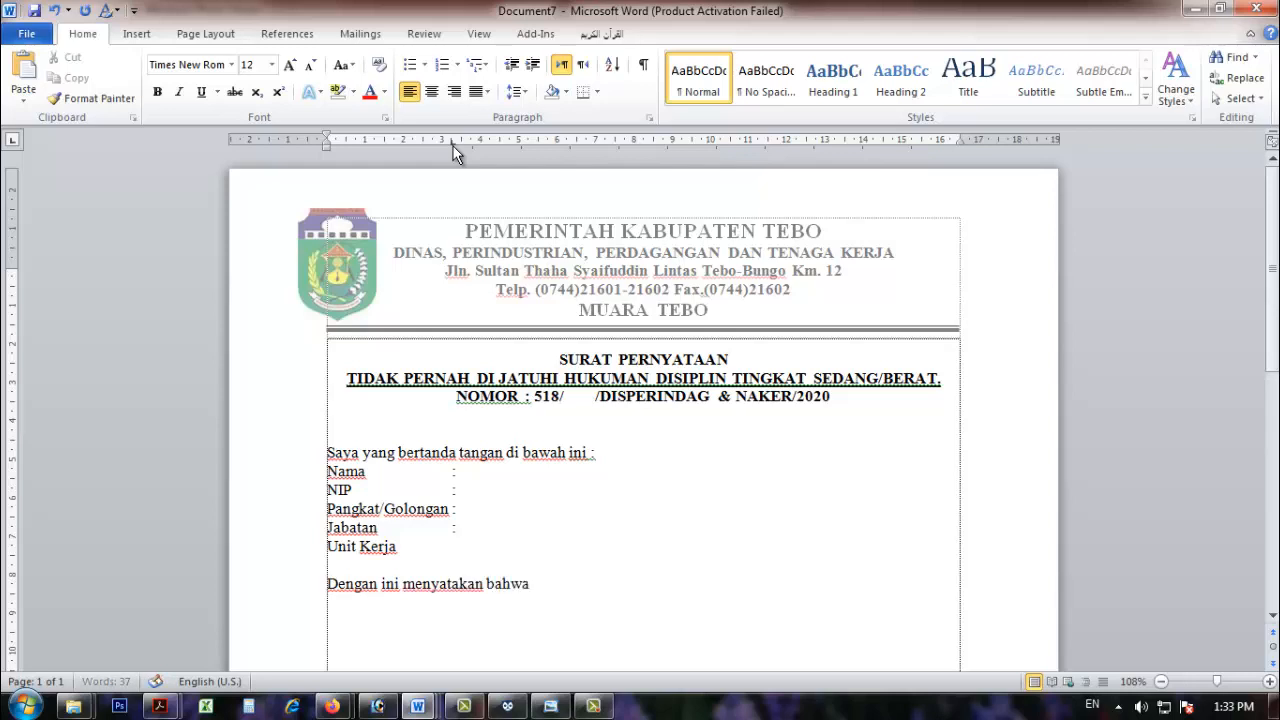
type(" sesungguh")
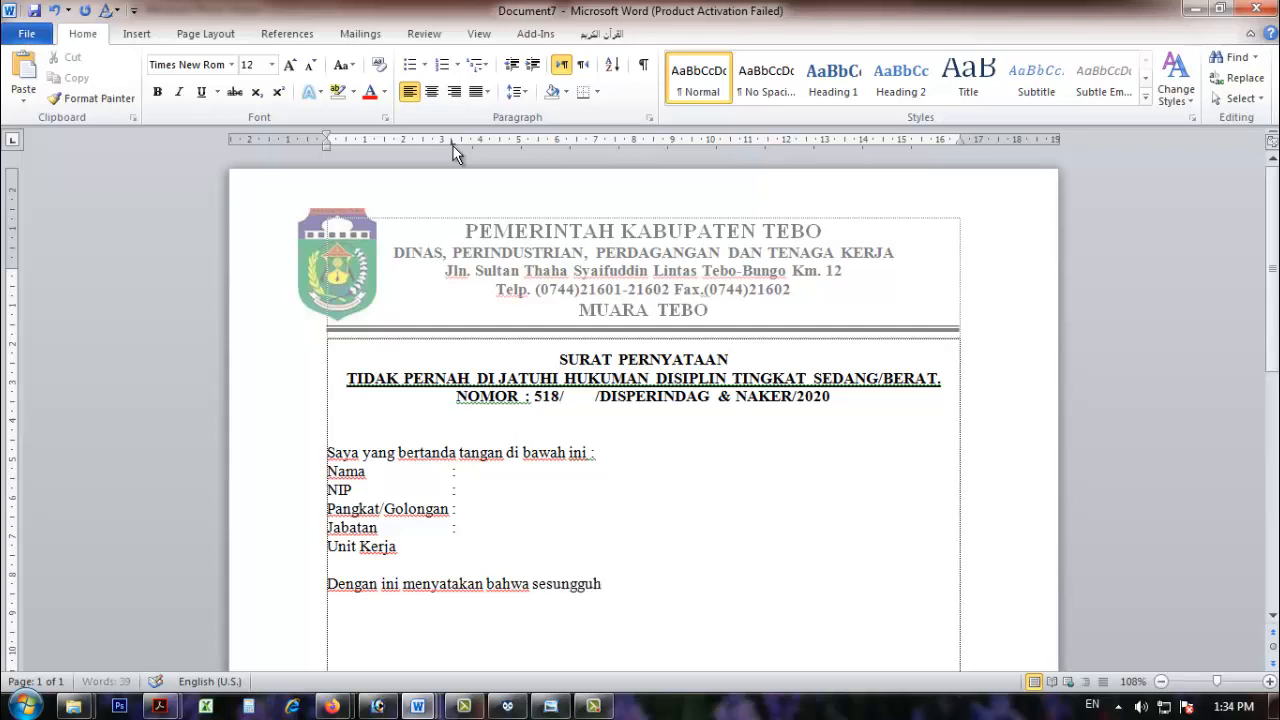
type("nya p")
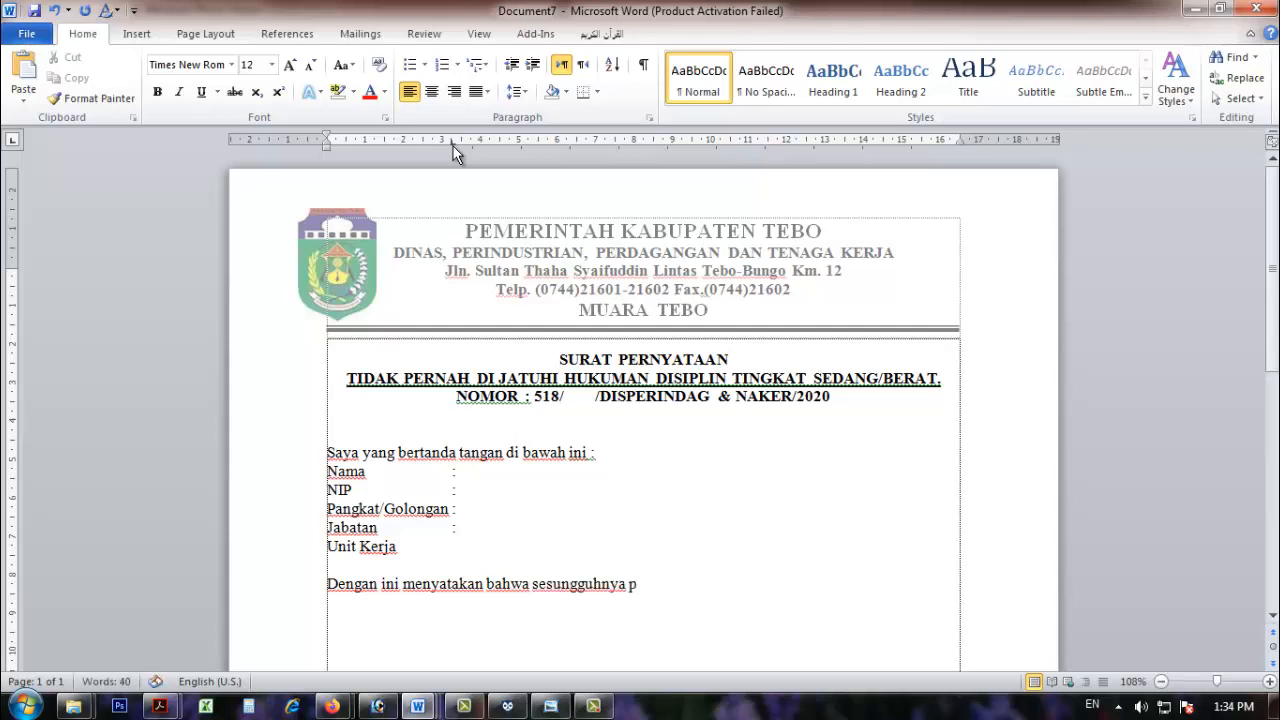
type("egawai Neg")
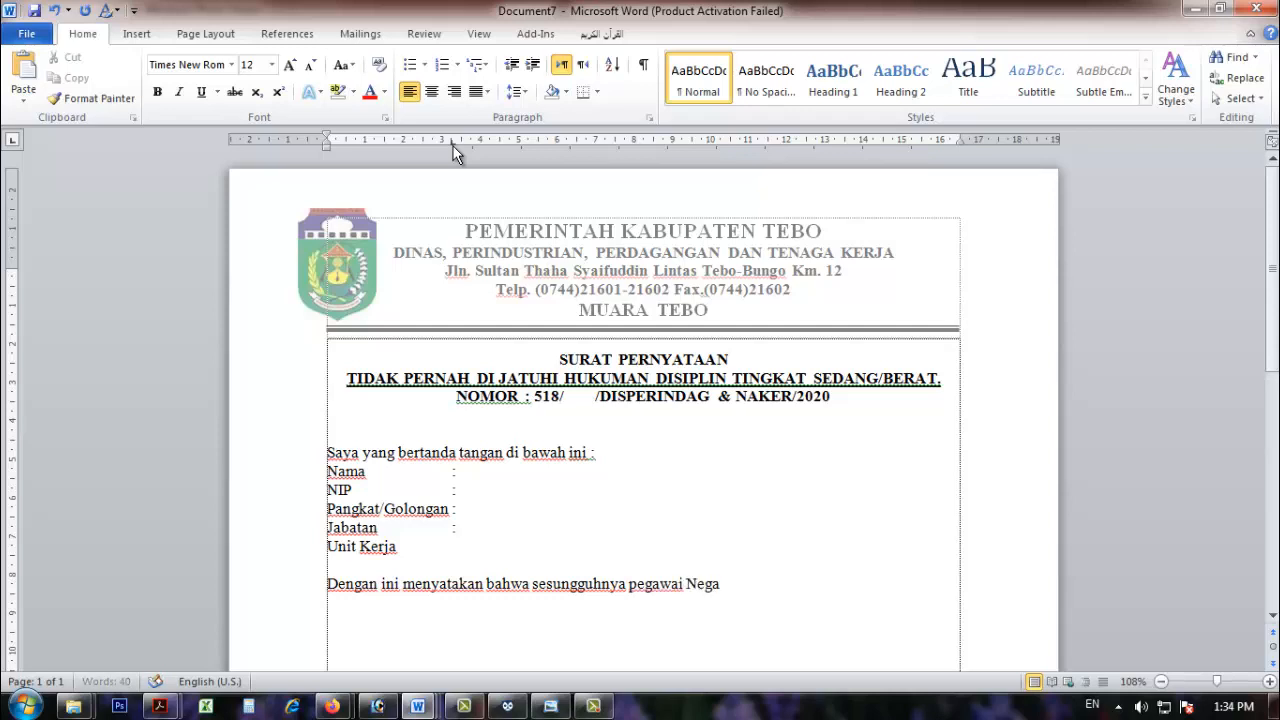
type("eri Sipil A")
key("BackSpace")
type("a")
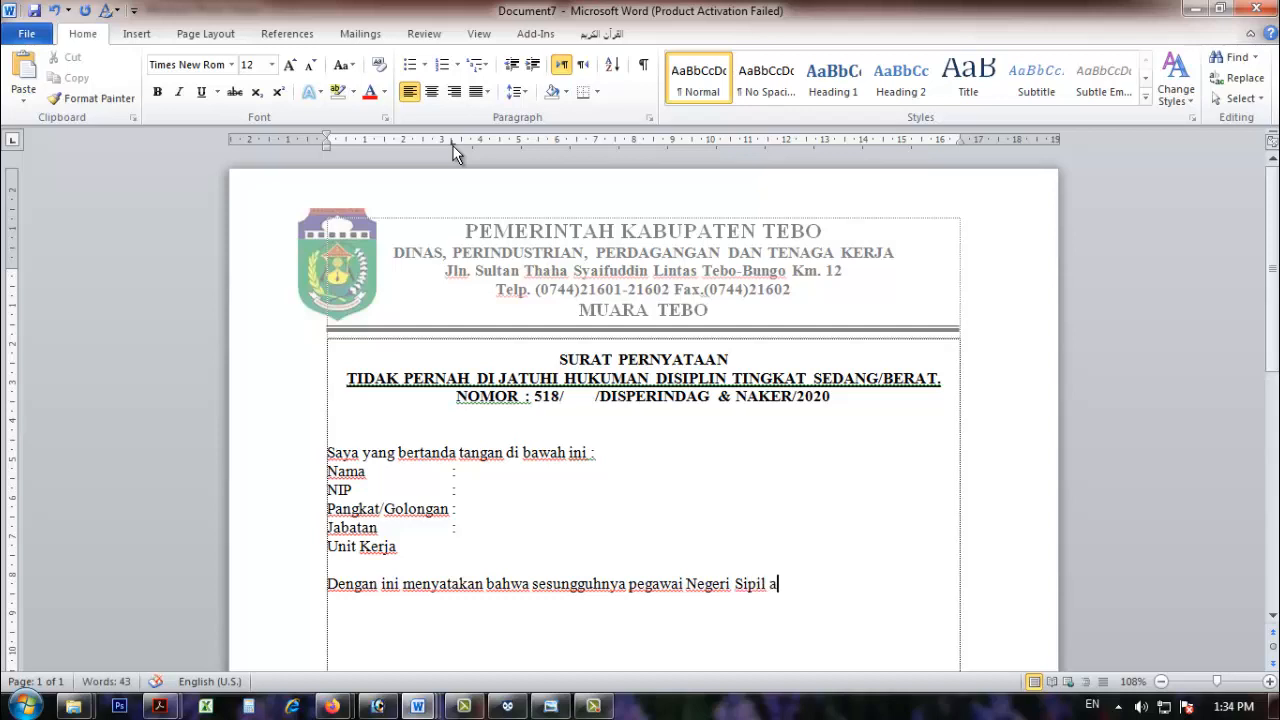
key("BackSpace")
type(".n :")
key("Return")
Step: Add the missing colon after Unit Kerja, aligned with the colons of the other labels
scroll(365, 550, "down", 2)
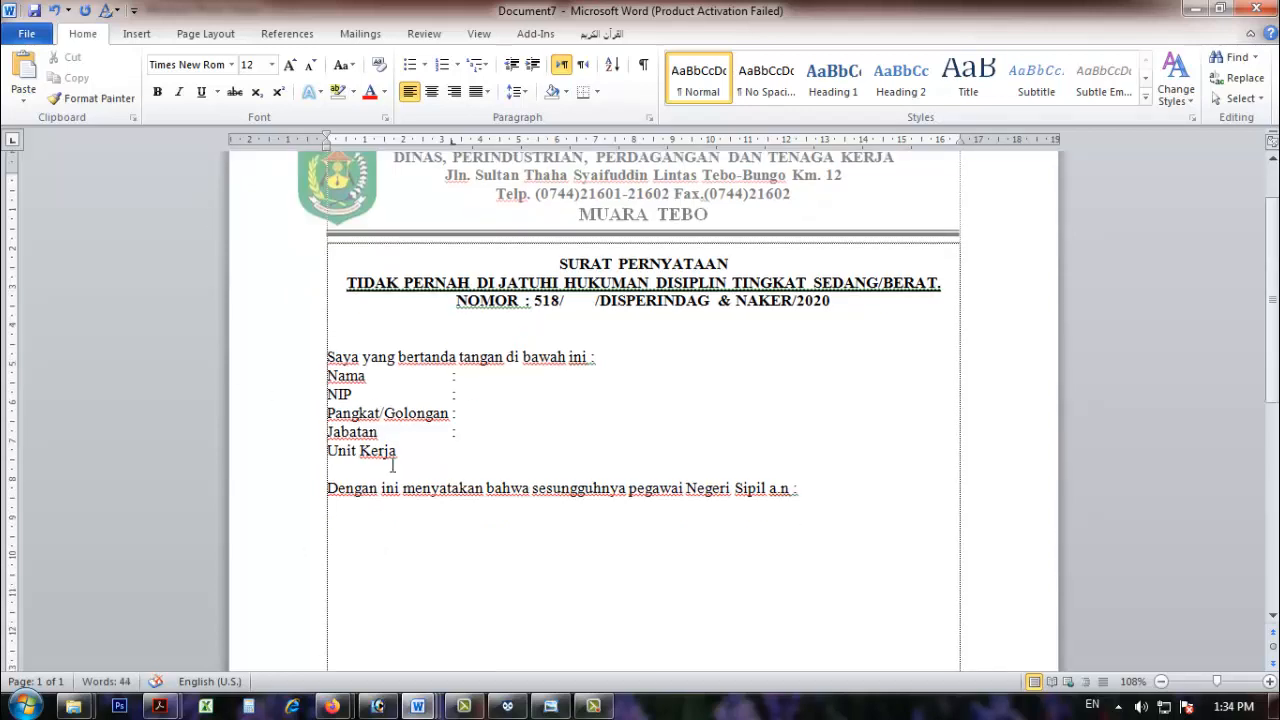
left_click(445, 456)
key("Tab")
type(":")
Step: Copy the five label lines from Nama to Unit Kerja and paste them below the "Dengan ini menyatakan" line
left_click_drag(443, 450, 330, 376)
key("ctrl+c")
left_click(350, 519)
key("ctrl+v")
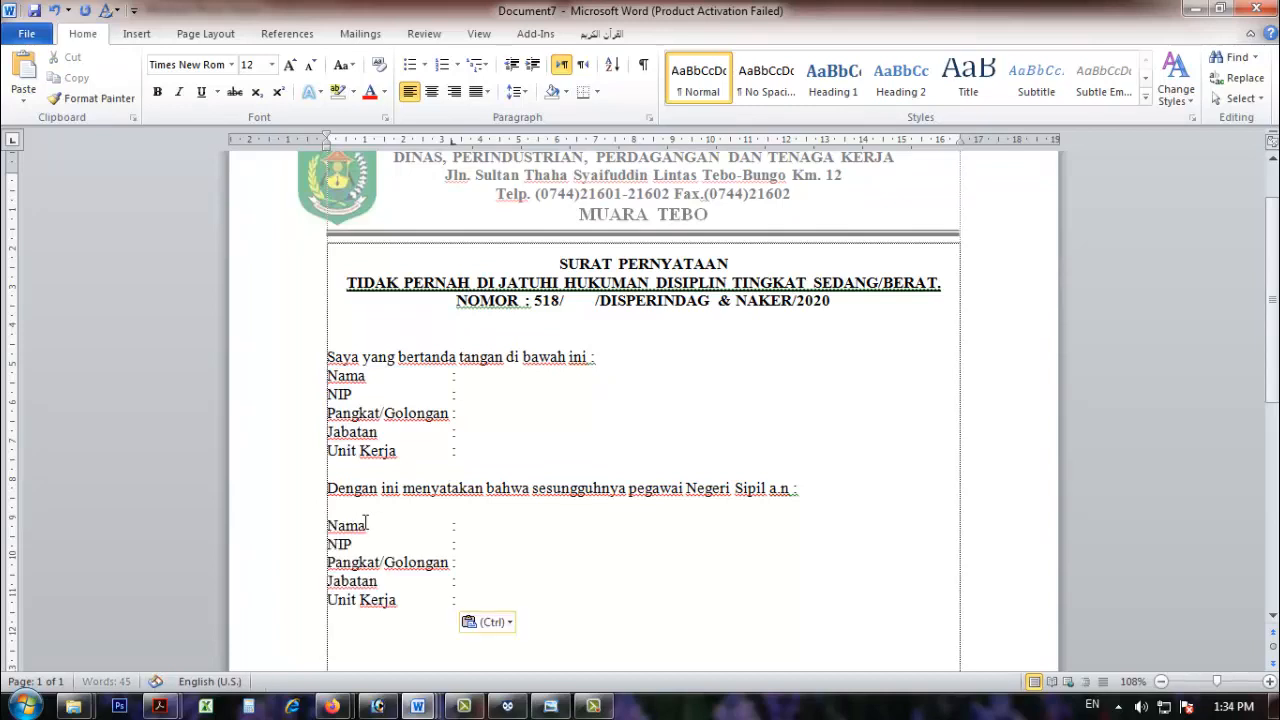
Step: Below the second list, write "Berdasarkan catatan kami dalam satu tahun terahir, yang namanya tersebut diatas tidak pernah dijatuhi disipling tingkat sedang/berat."
scroll(440, 606, "down", 2)
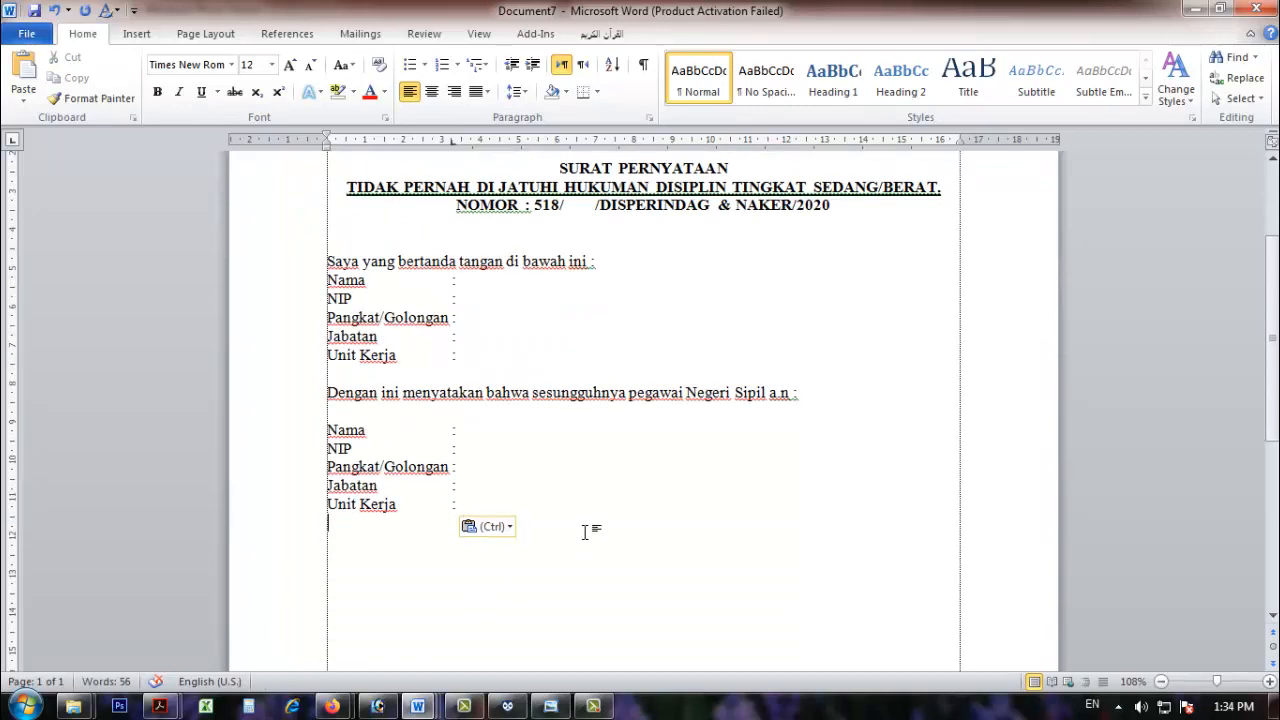
key("Return")
key("Return")
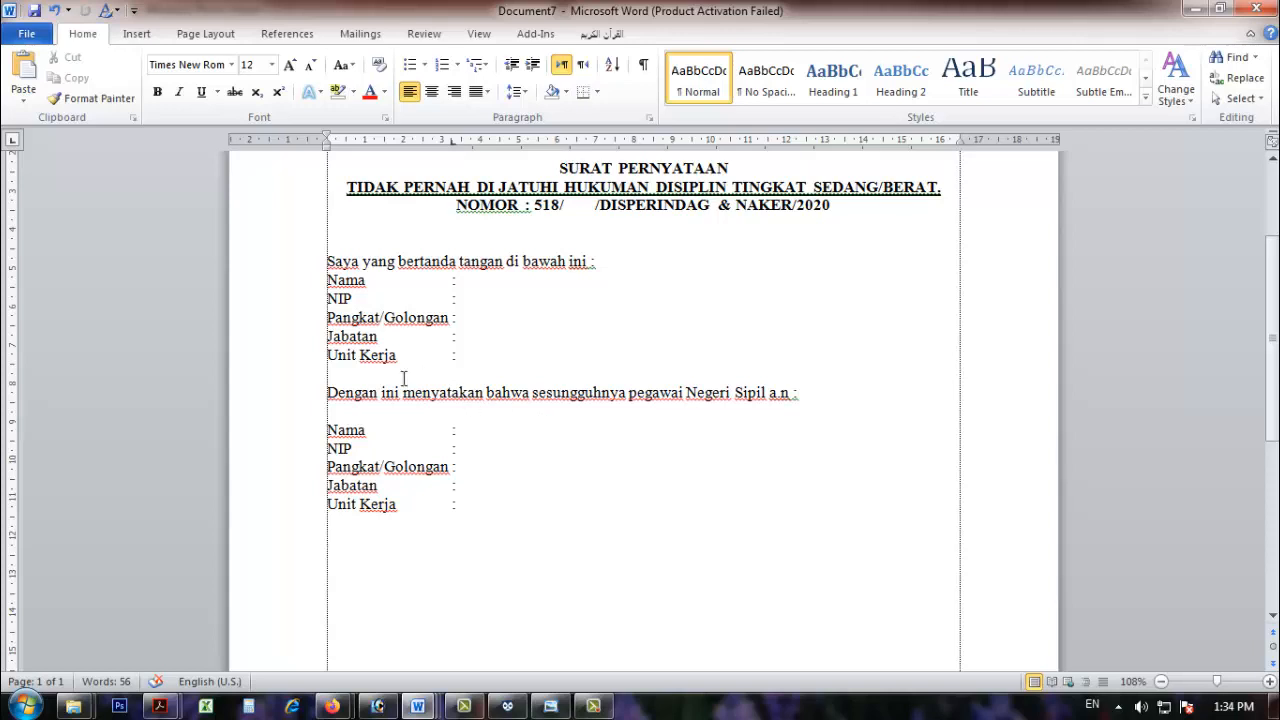
type("berdasarkan catatan kami dalam su")
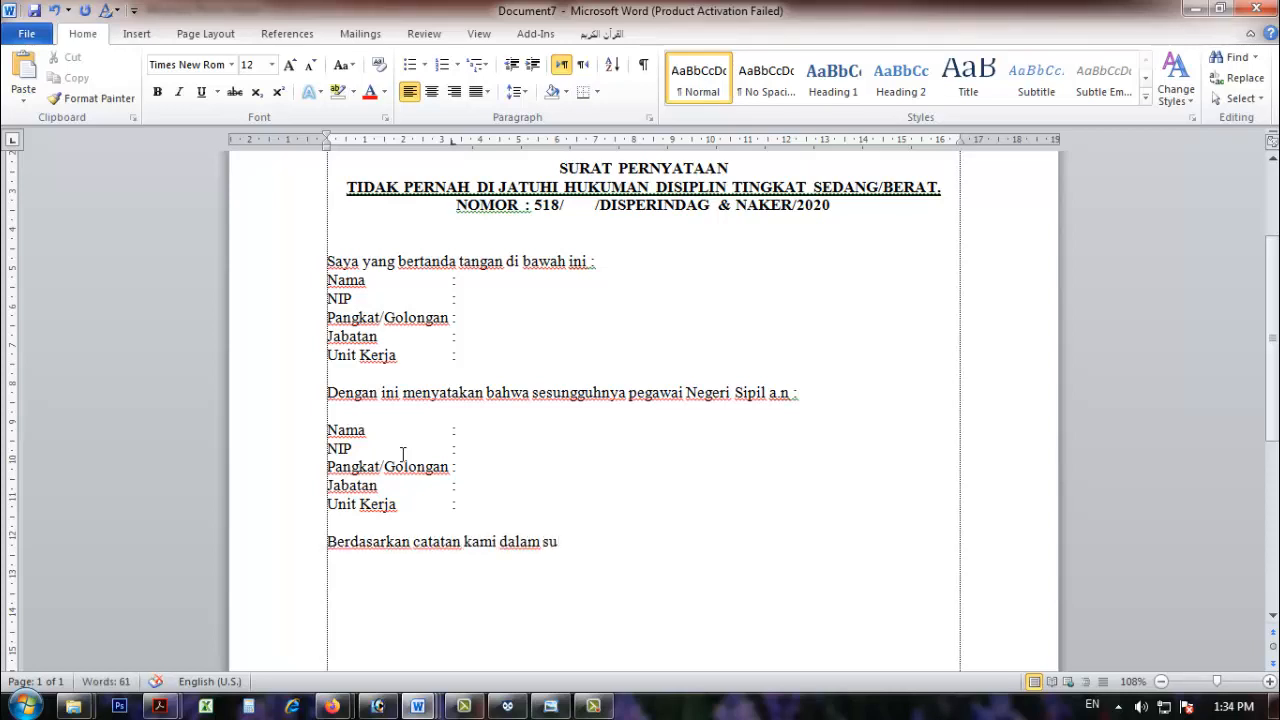
key("BackSpace")
key("BackSpace")
type("satu tahun terahi")
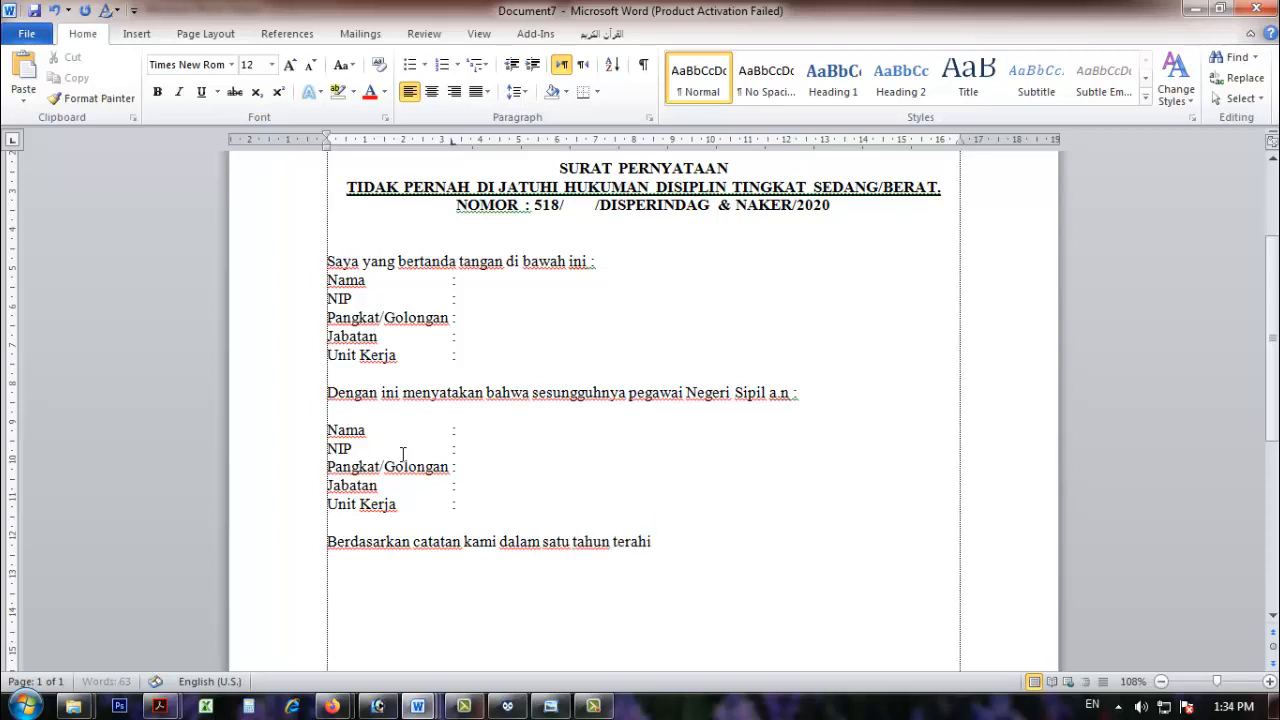
type("r, yang namanya")
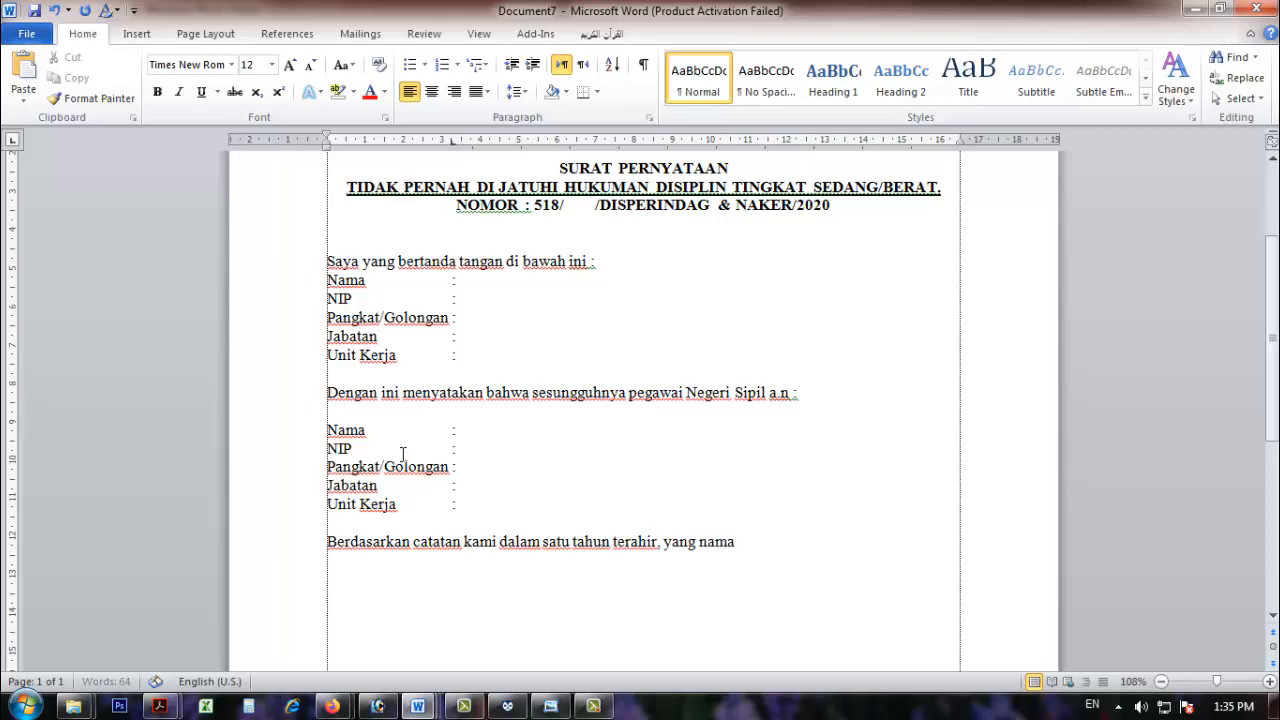
type("r")
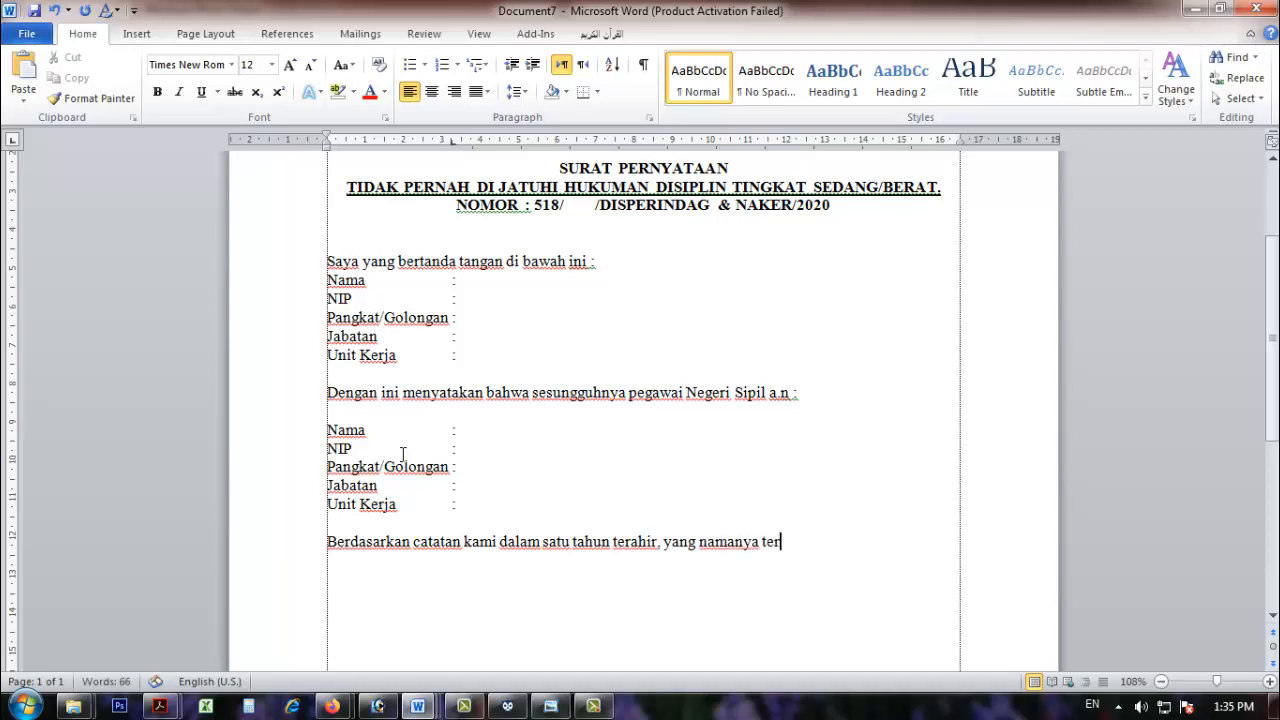
type("sebut diatas t")
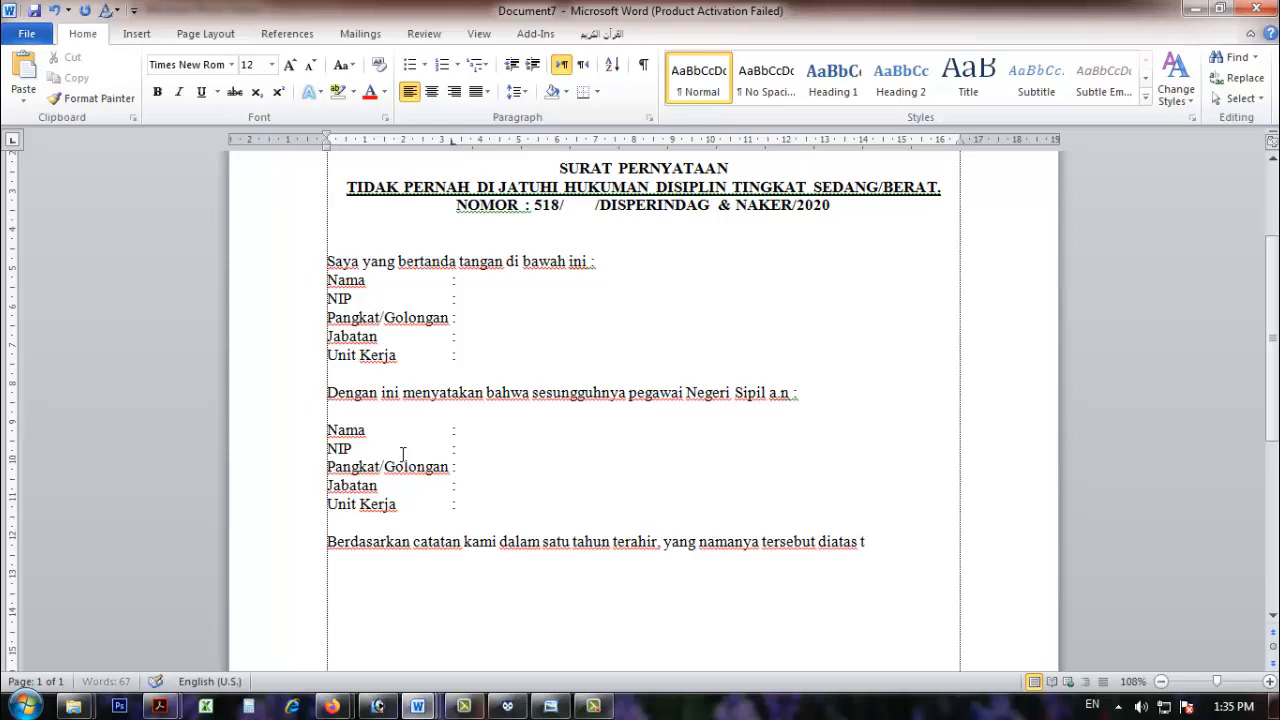
type("idak pernah")
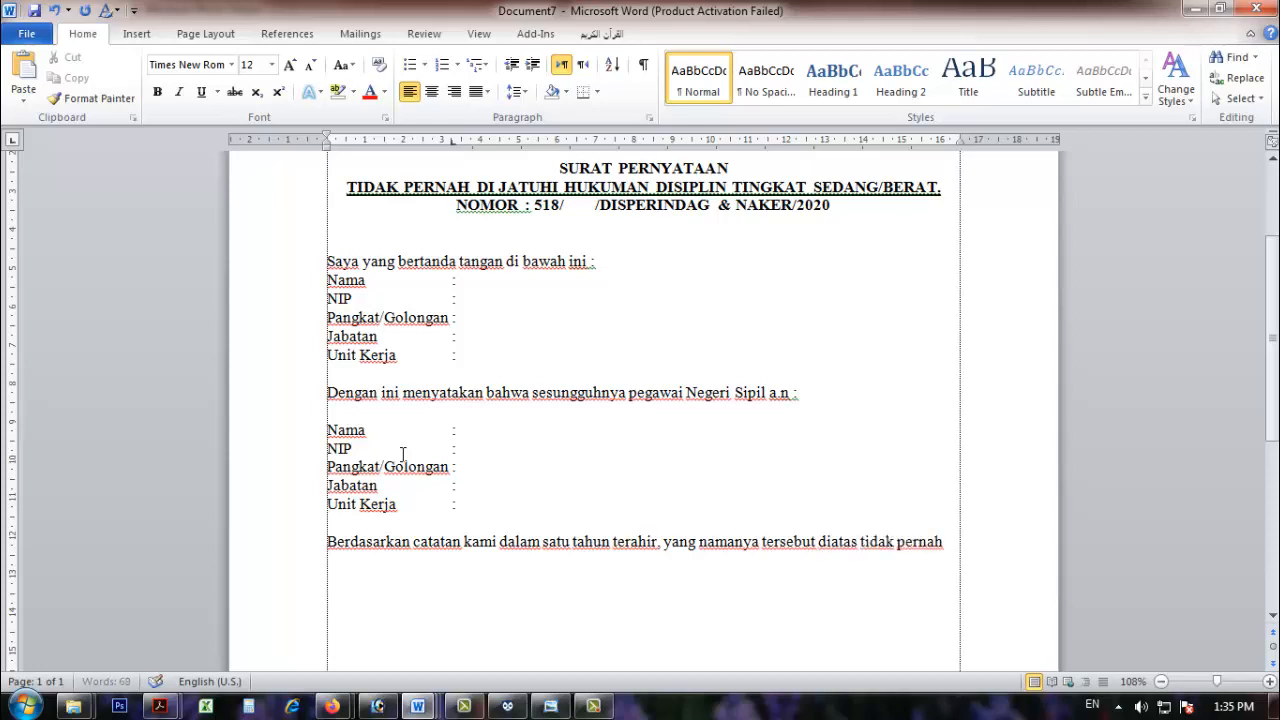
type(" dijatuhi disipling tingka")
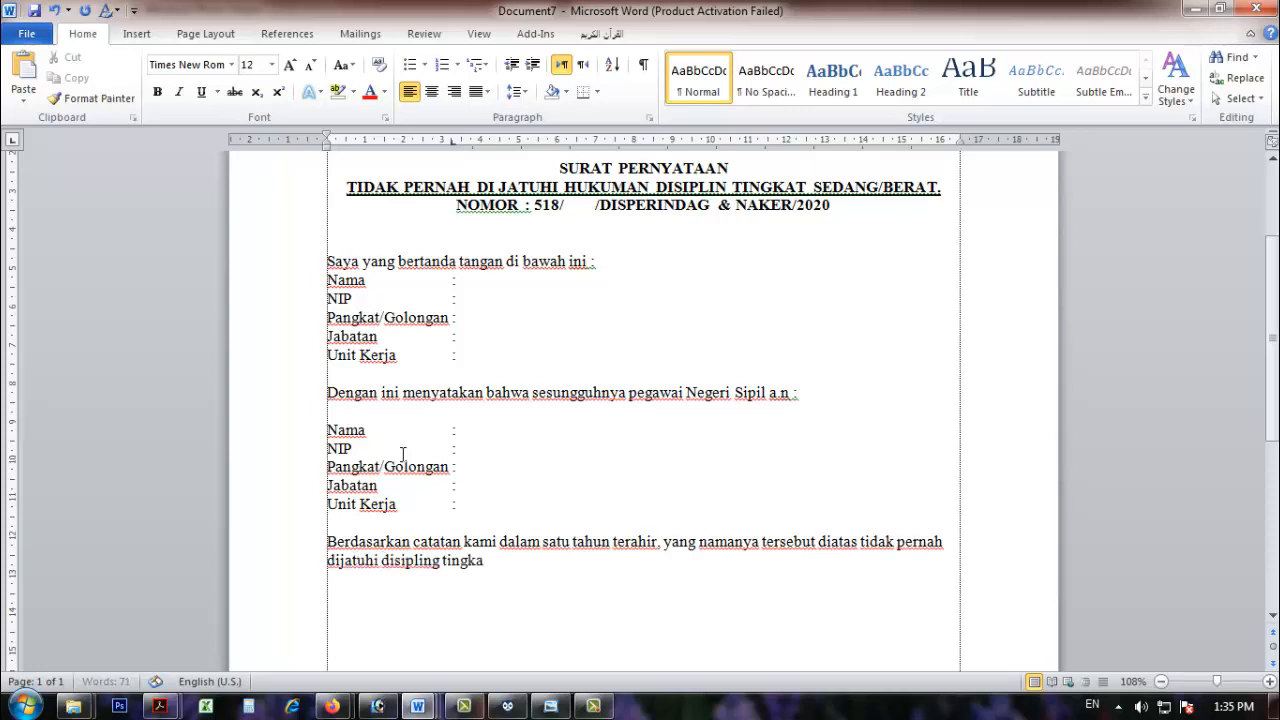
type("t sedang/berat.")
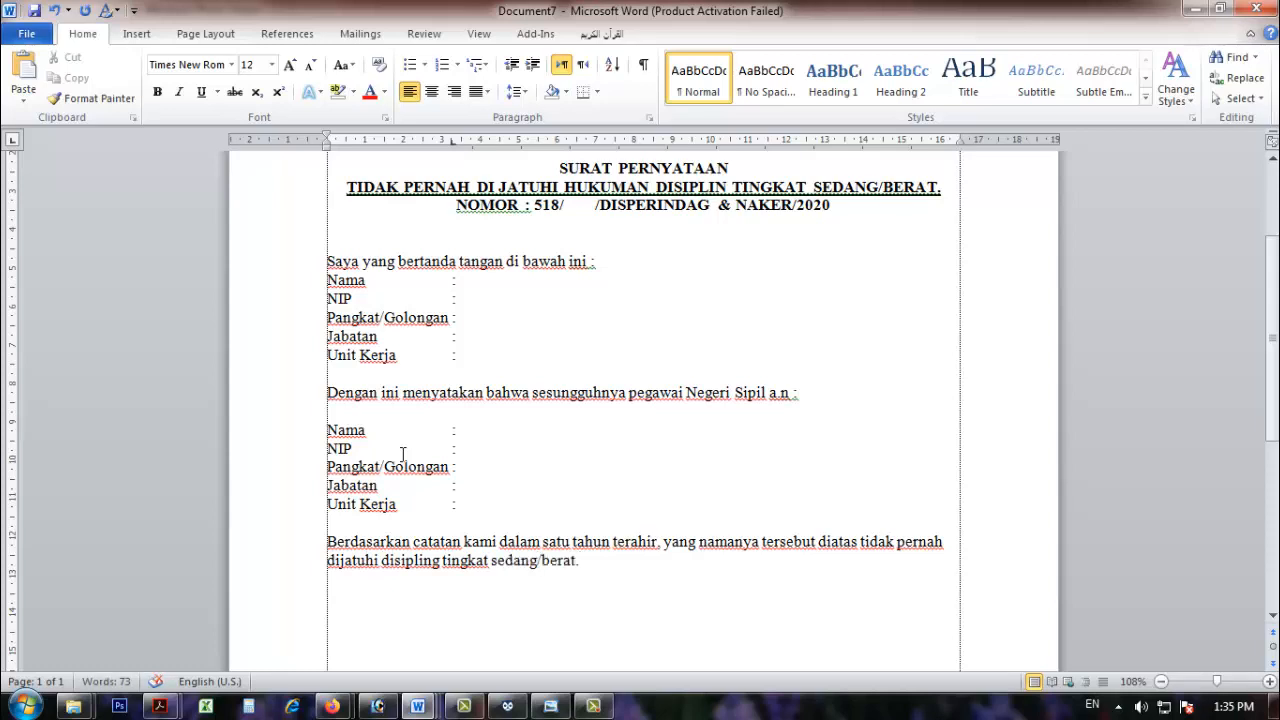
Step: Justify the "Berdasarkan catatan kami" paragraph and make it bold
left_click_drag(614, 563, 283, 546)
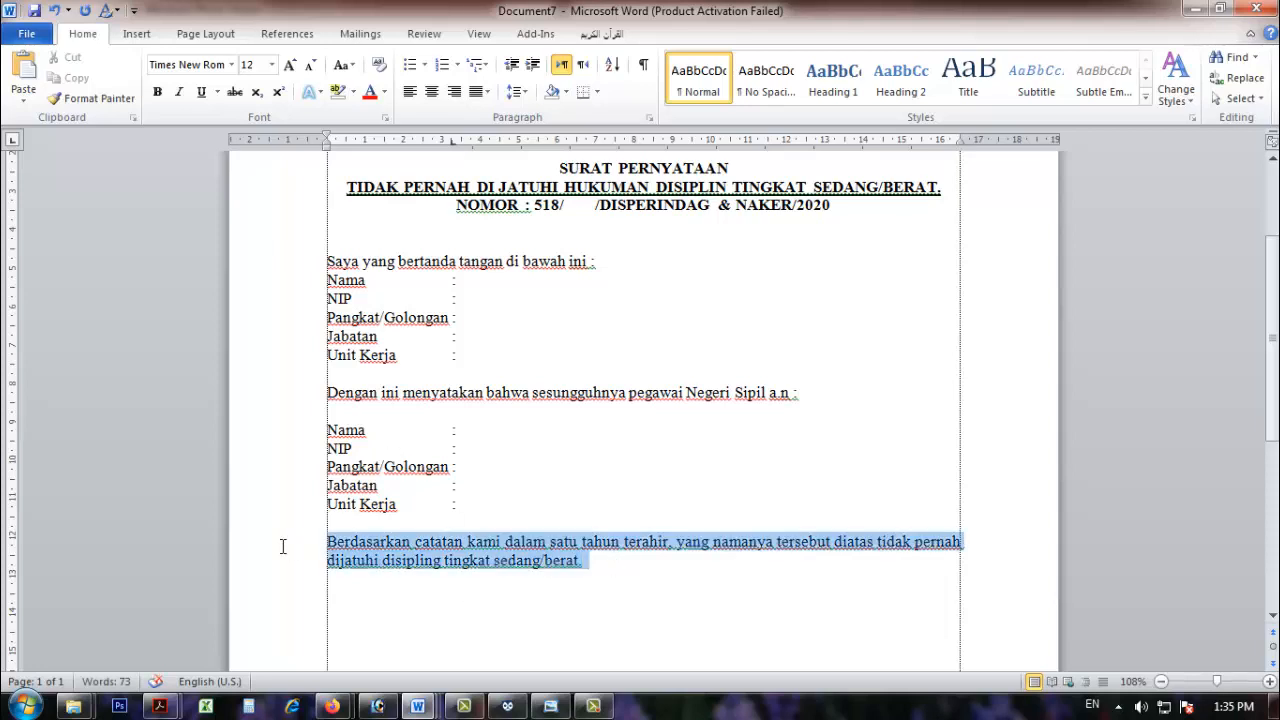
key("ctrl+b")
left_click(682, 570)
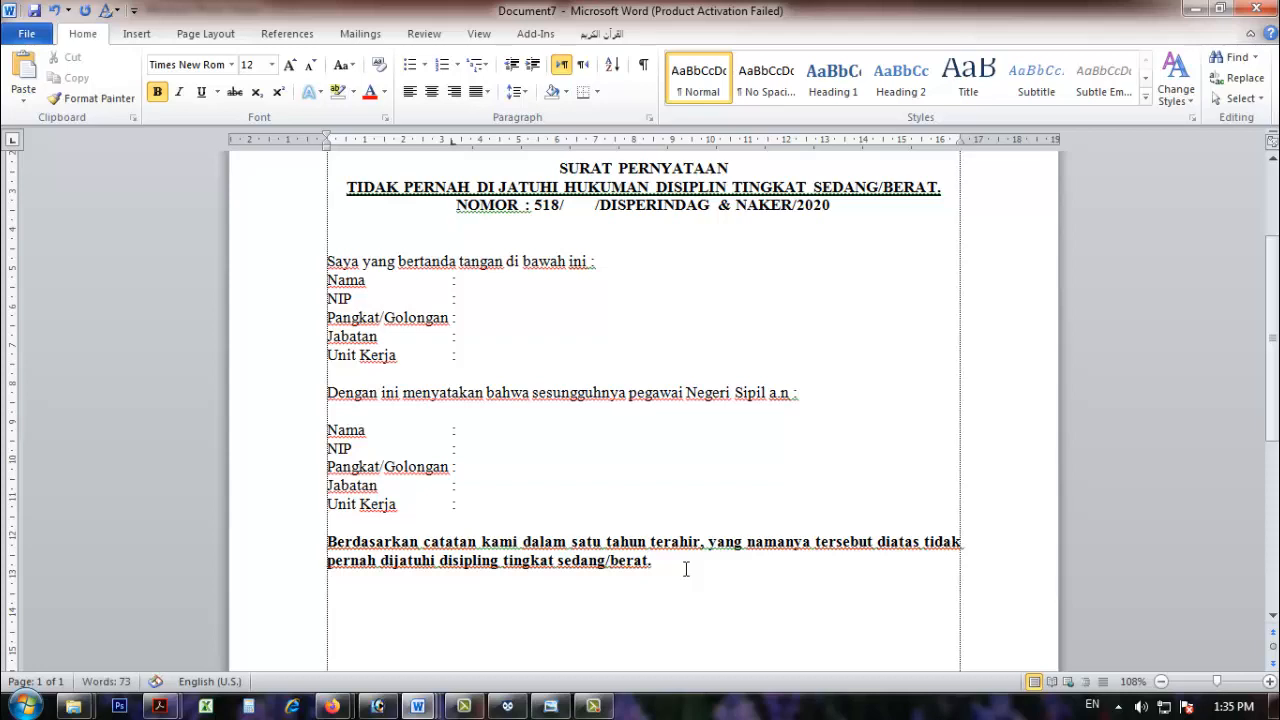
Step: Start a new closing paragraph reading "Demikian surat pernyataan ini di buat sesunguhnya dengan mengingat supah jabatan dan apabila dikemudian hari"
key("Return")
key("Return")
type("demikian su")
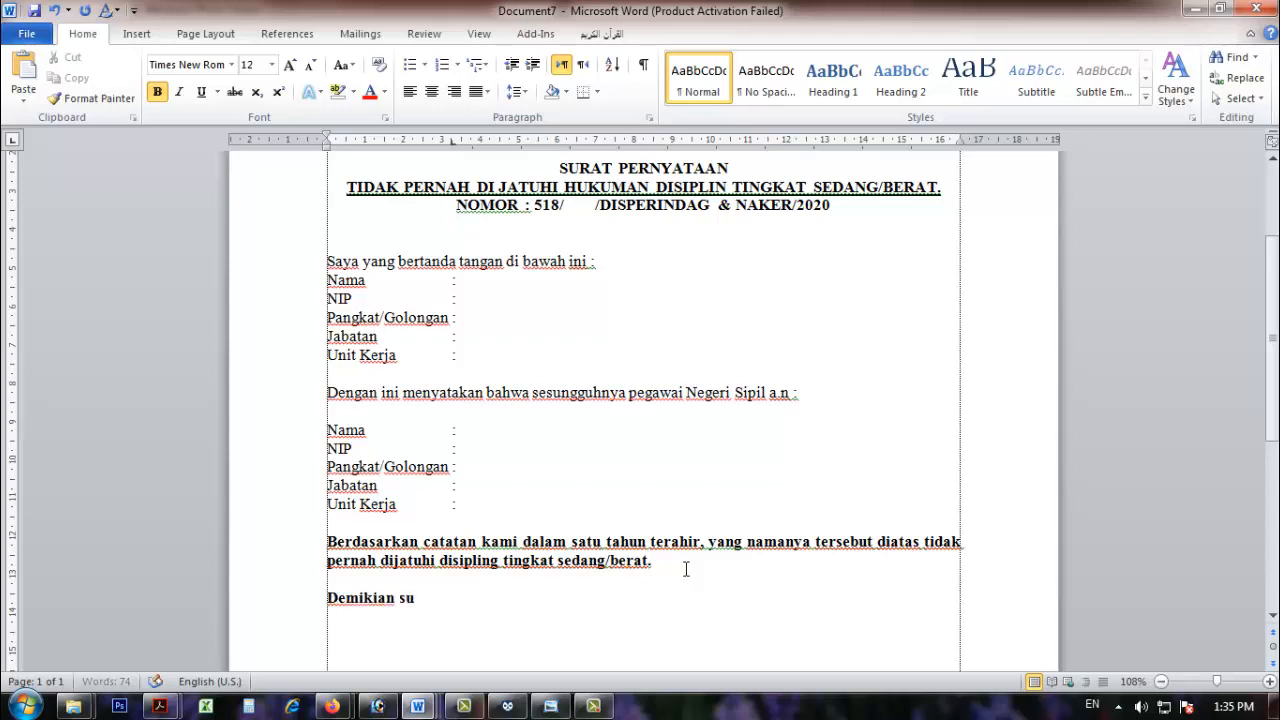
type("rat pernyataan")
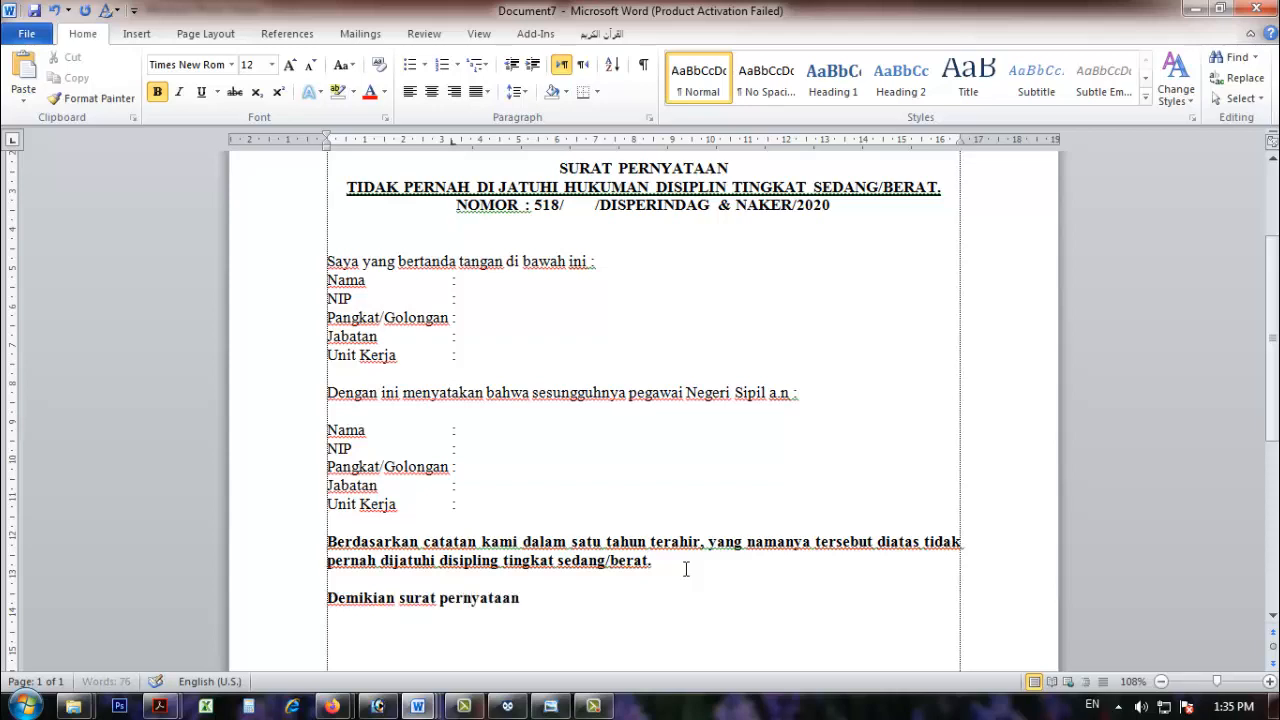
type(" ini di buat ")
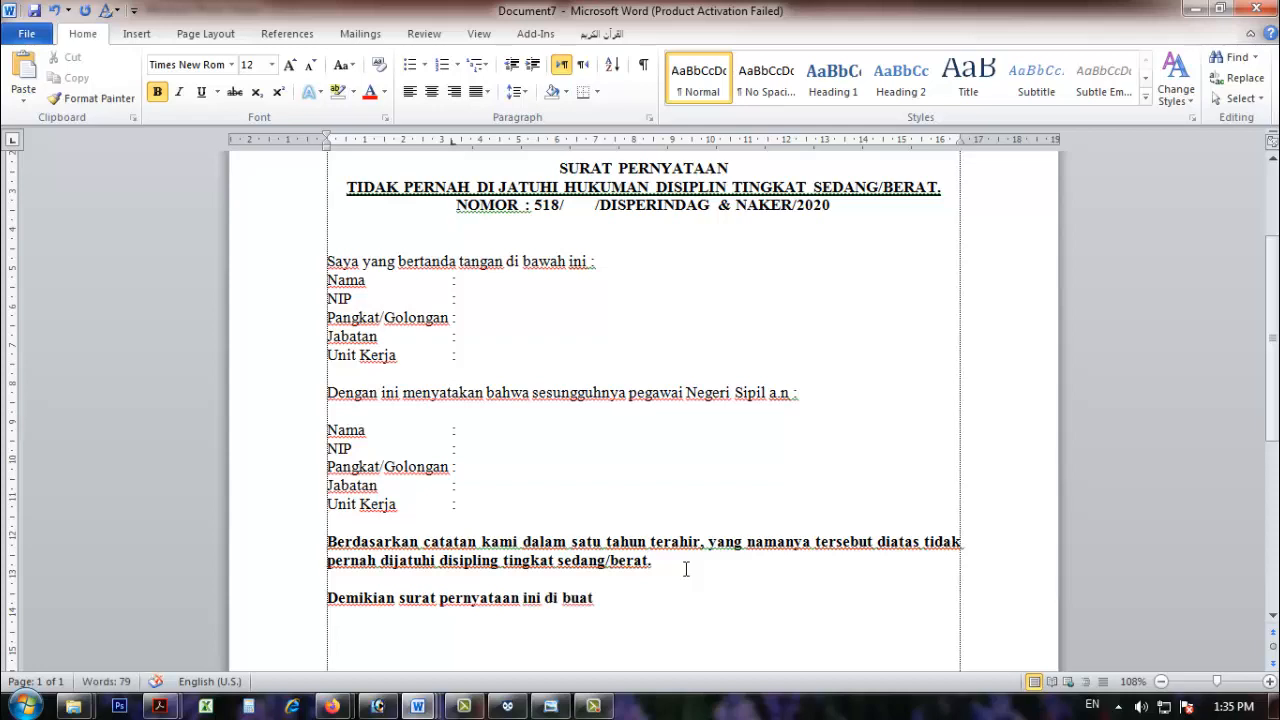
type("sesunguhnya")
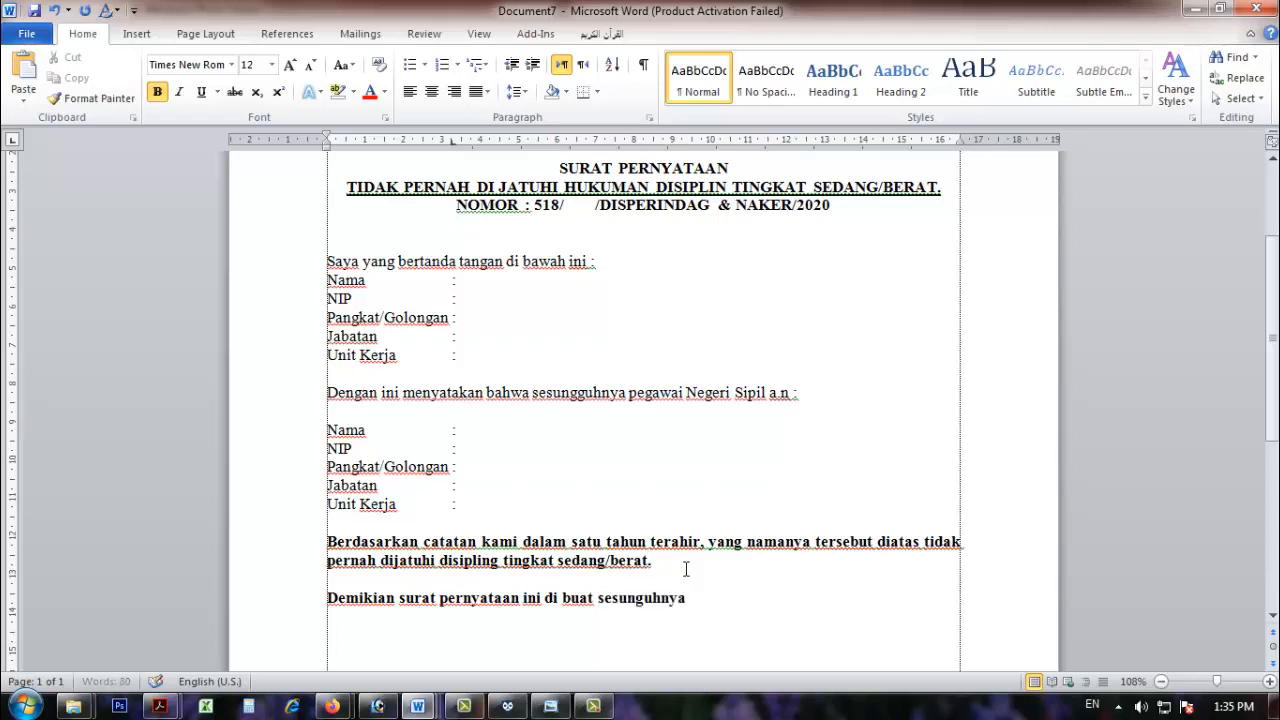
type(" dengan mengin")
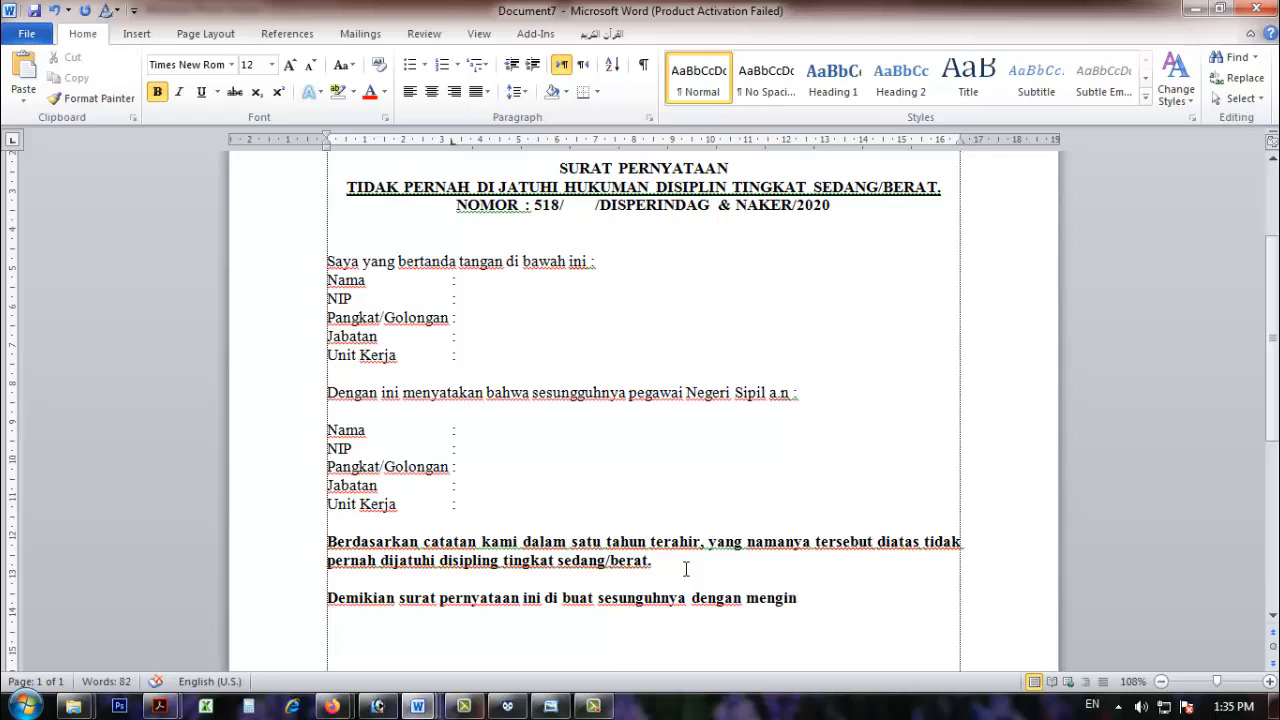
type("gat s")
type("upah jabat")
type("an dan apabil")
type("a dikem")
type("udian hari")
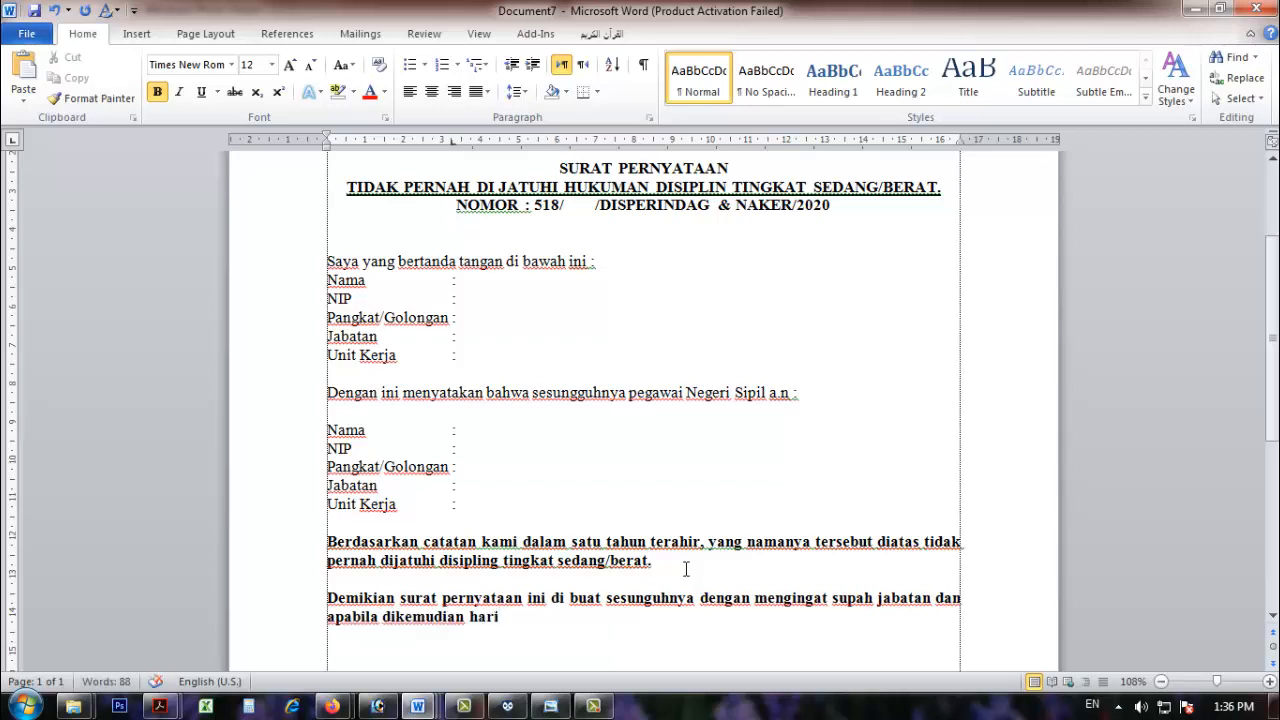
Step: Continue the closing paragraph with "ternyata isi surat ini tidak bennar yang mengakibatkan kerugian Negara maka"
type(" ternyata isi")
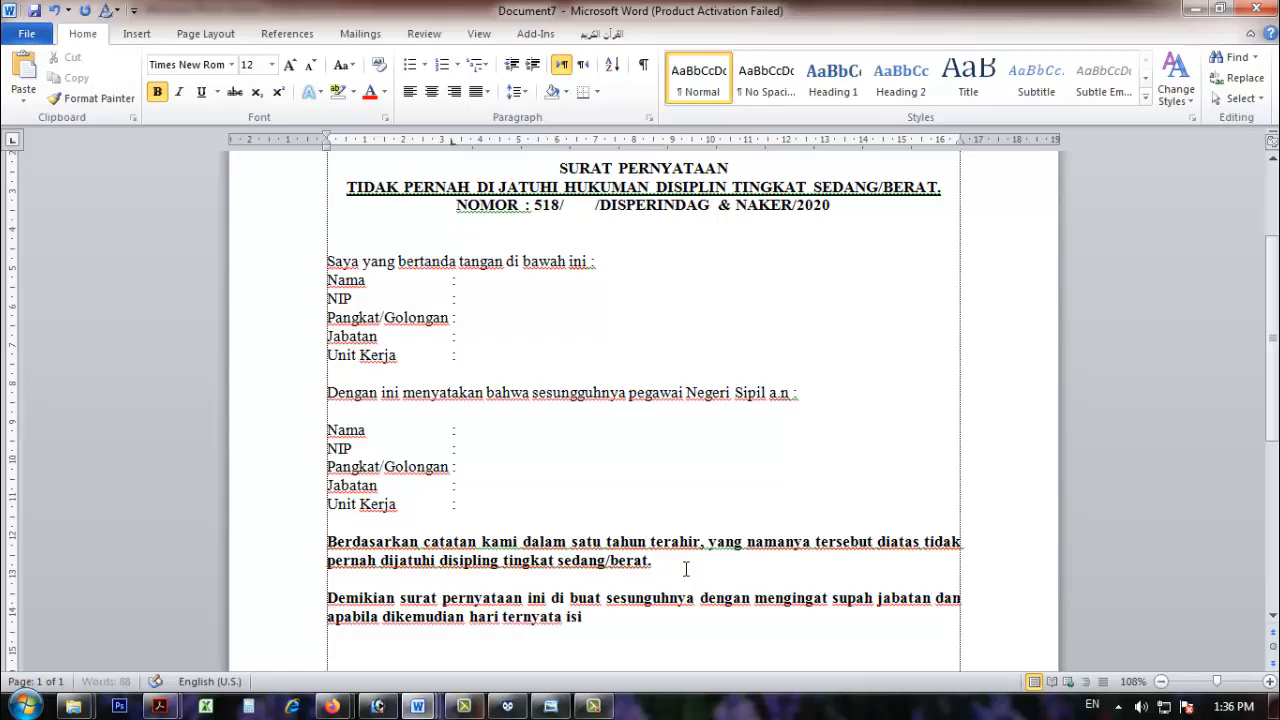
type(" surat ini")
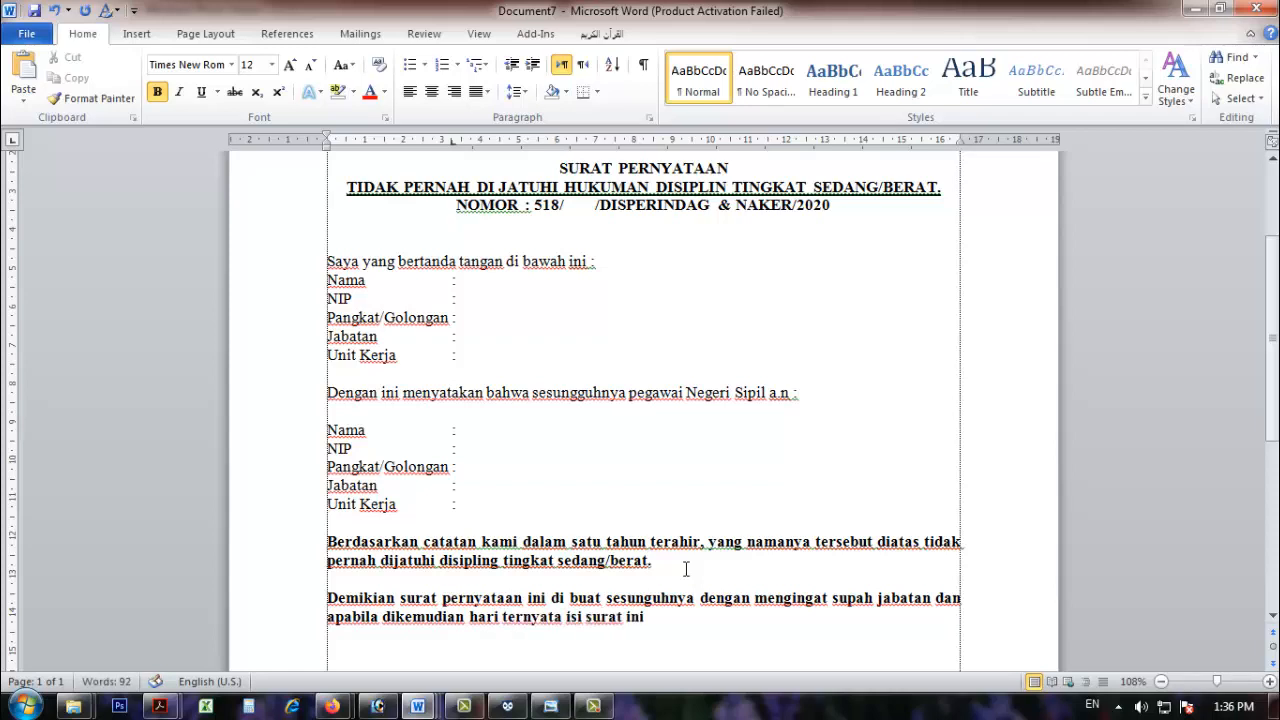
type(" tidak bennar yang mengakibatkan k")
key("BackSpace")
type("rugian ne")
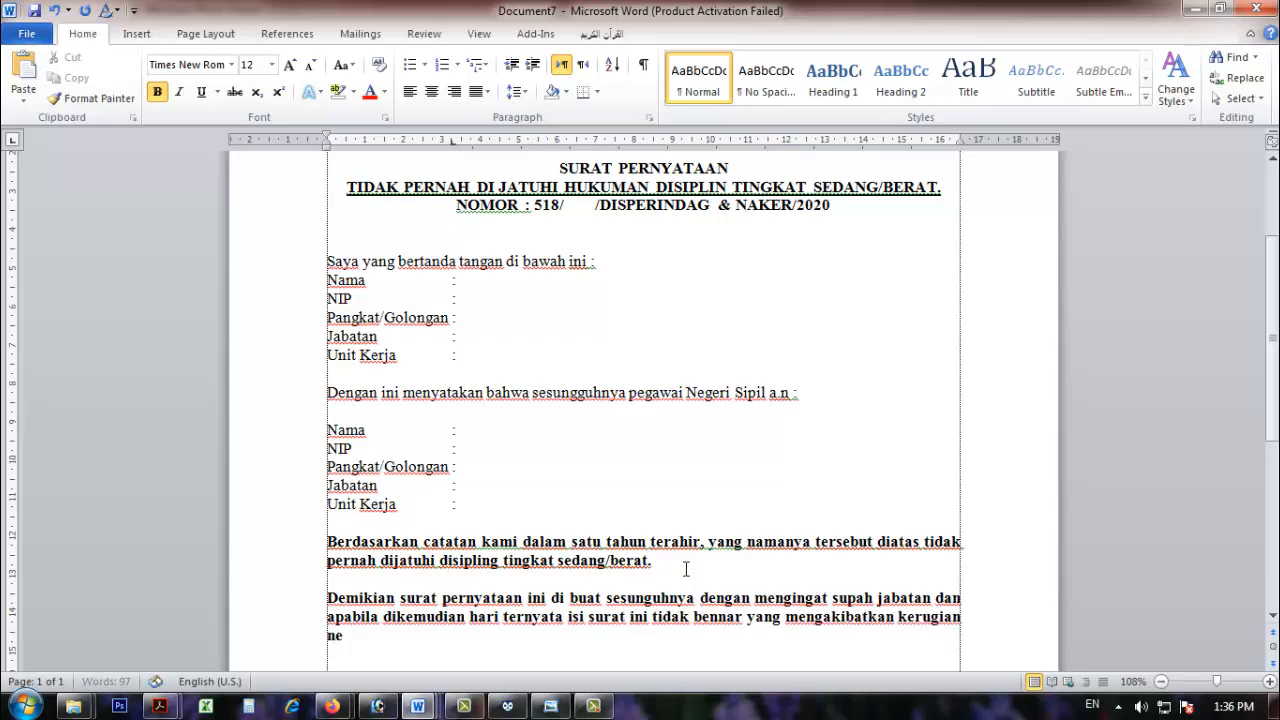
type("gara maka")
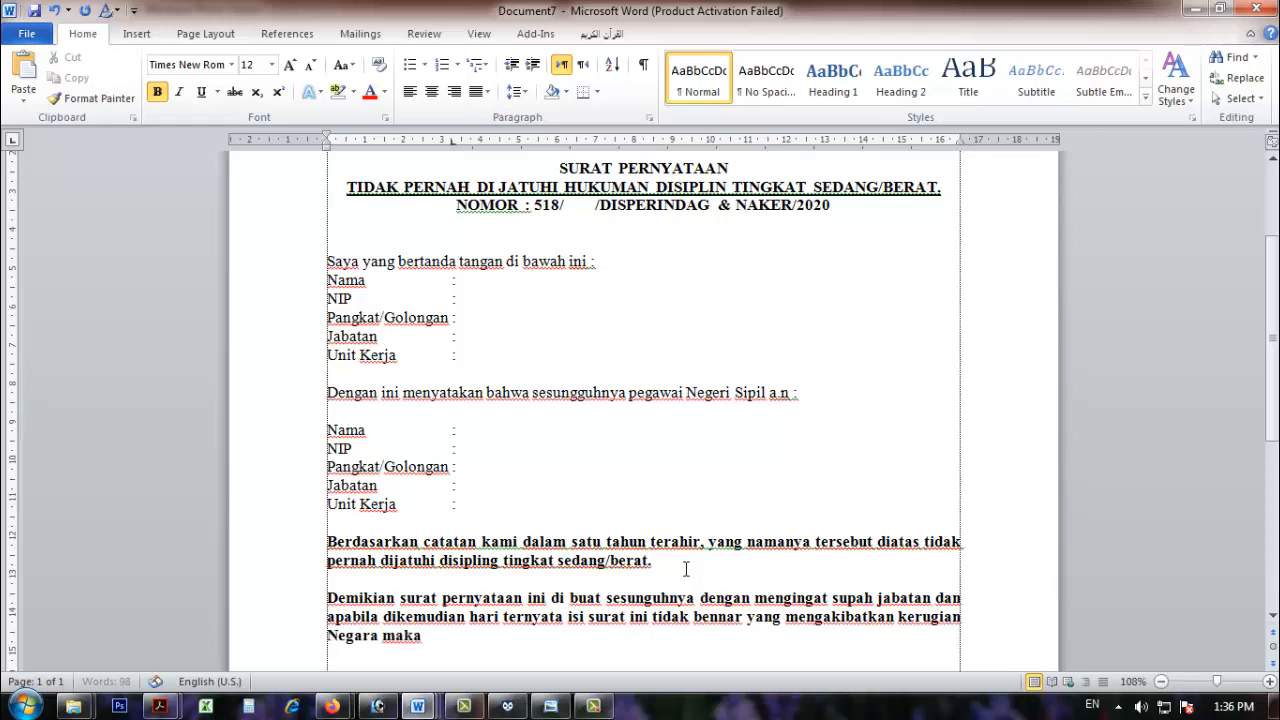
Step: Finish the closing paragraph with "saya bersedia Negara maka sya bersedia menganggung kerugian tersebut."
type(" saya berse")
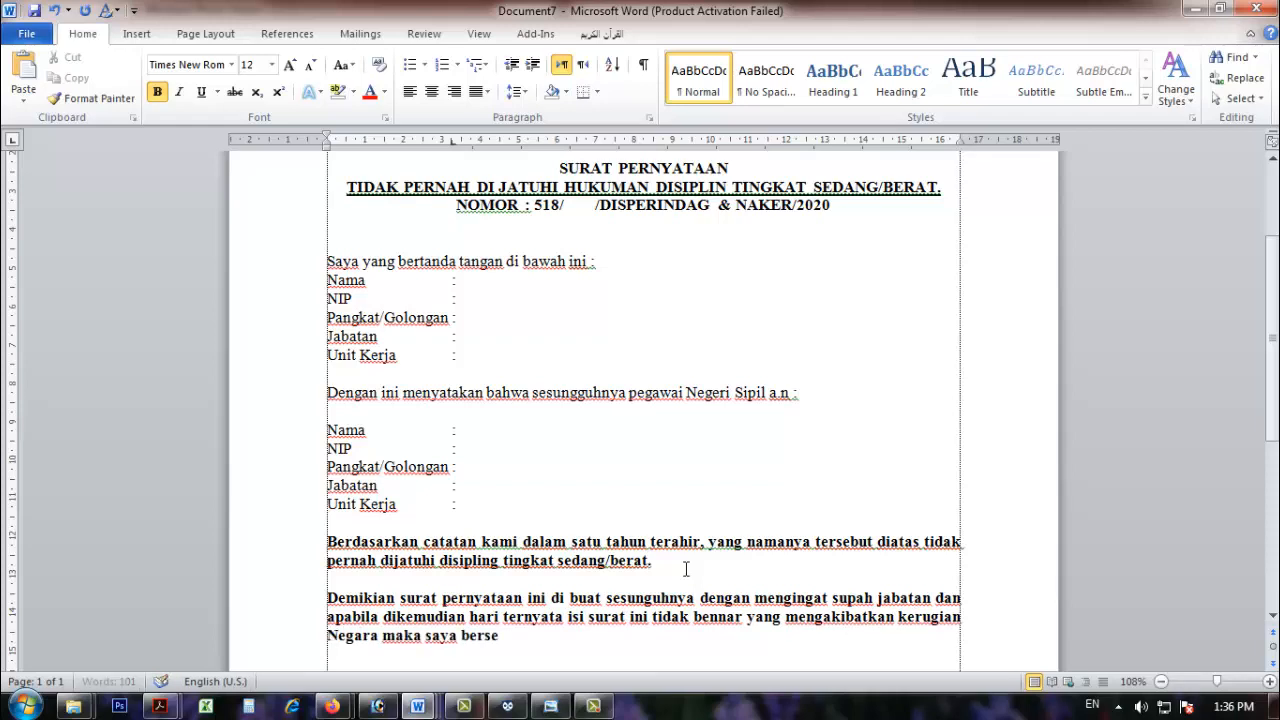
type("dia negara maka")
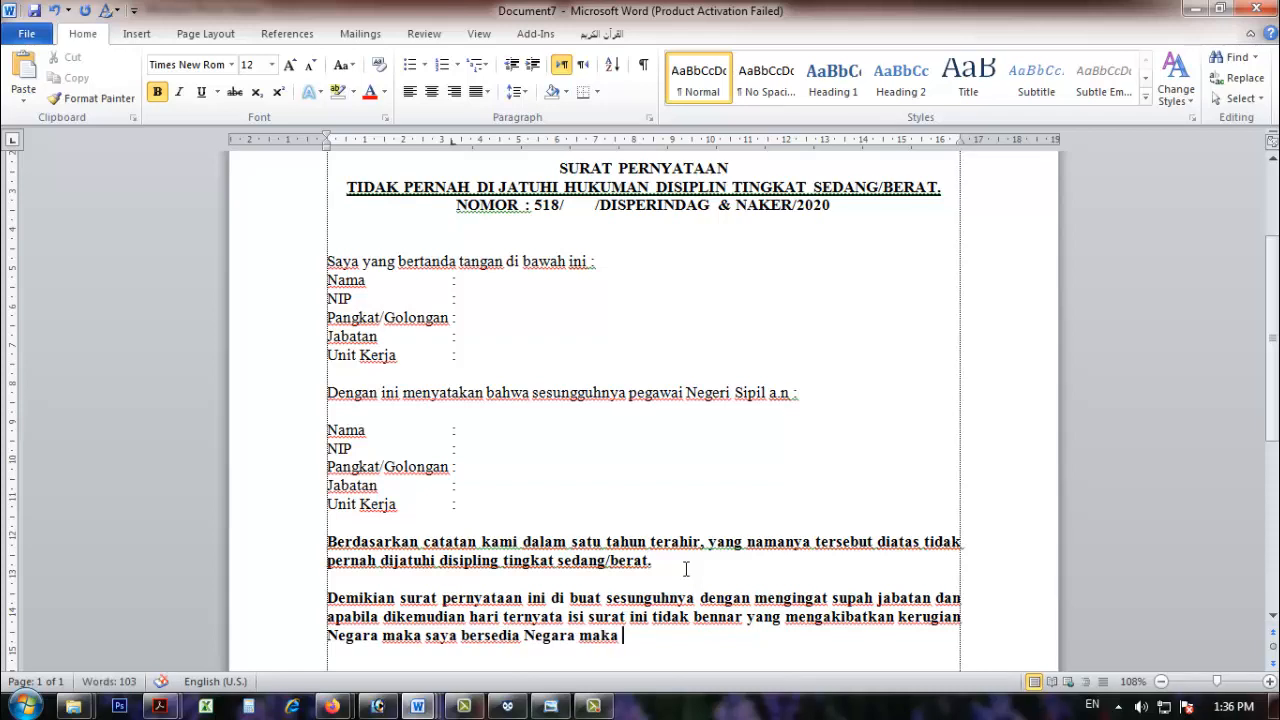
type(" sya bersedia")
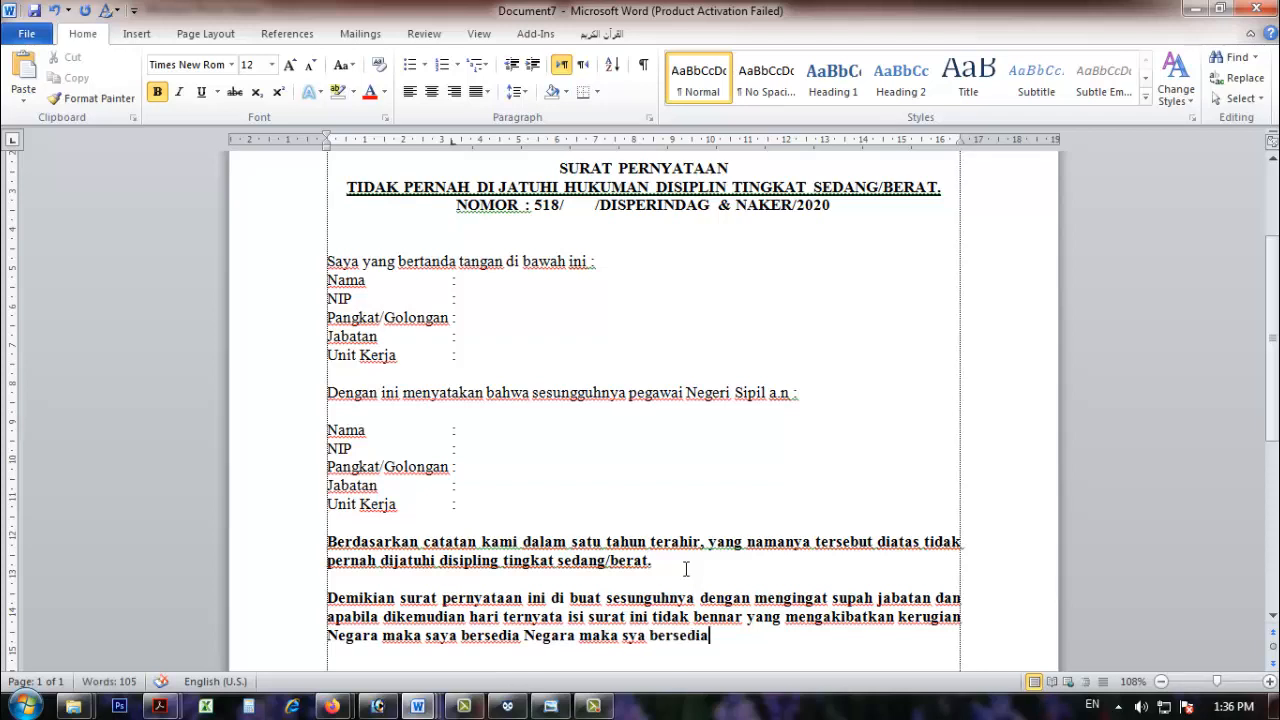
type(" mengan")
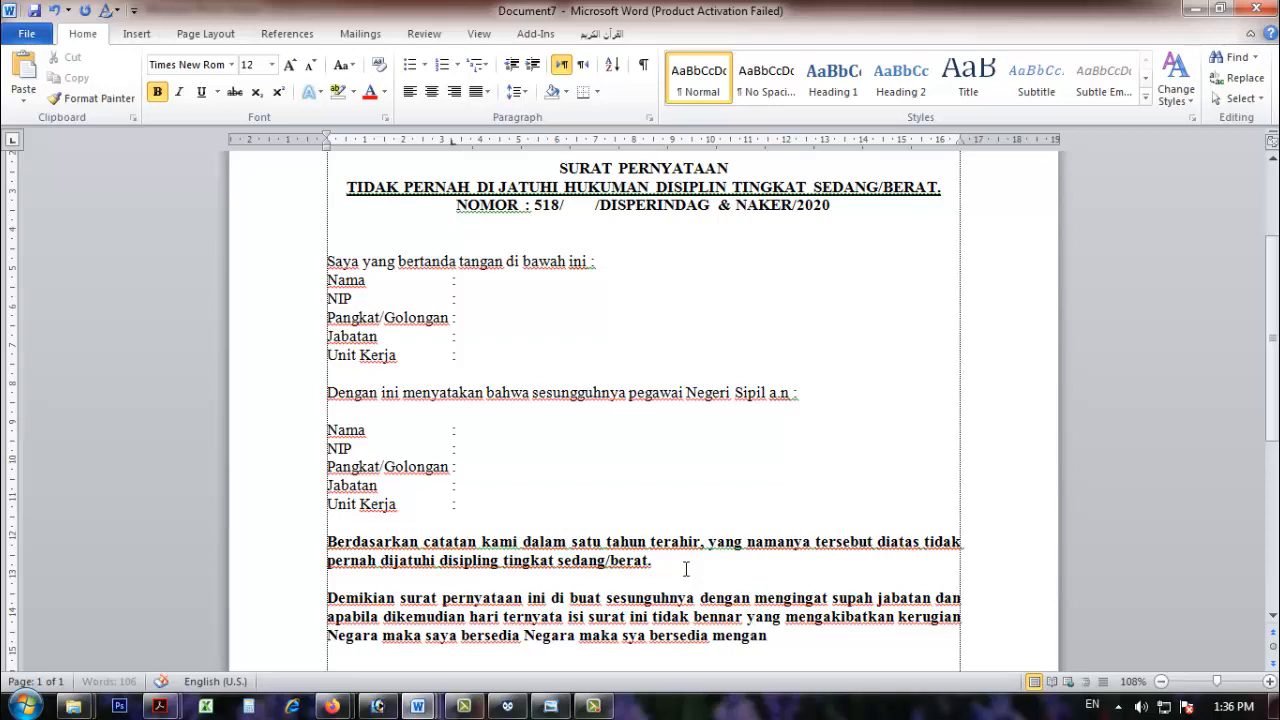
type("ggung keru")
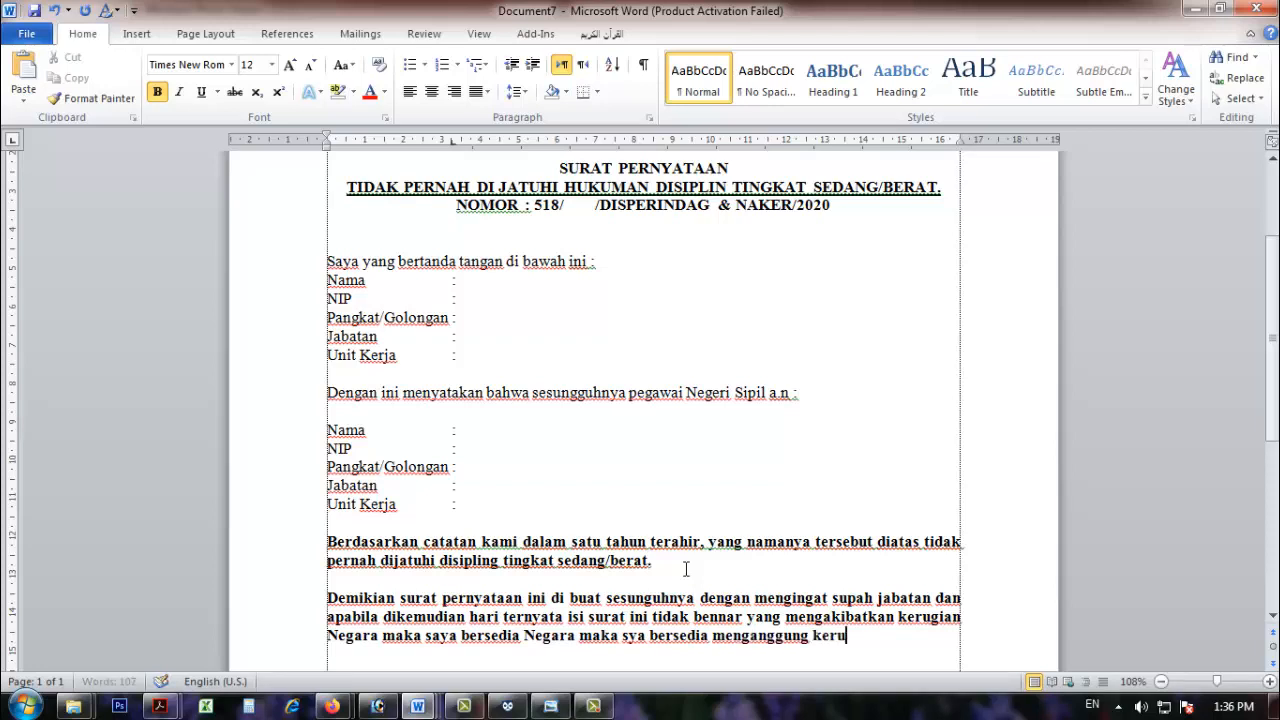
type("gian tersebut")
type(".")
Step: Remove the bold formatting from the whole "Demikian surat pernyataan" paragraph
scroll(554, 659, "down", 3)
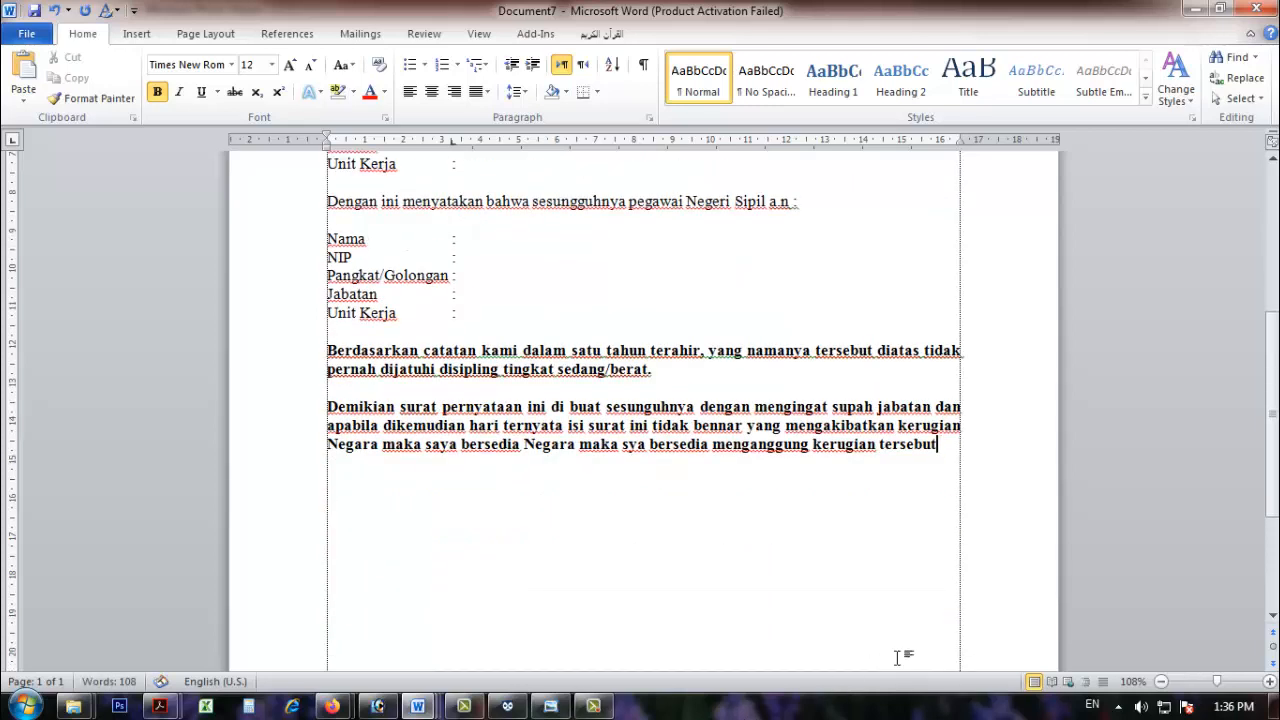
left_click_drag(966, 457, 340, 403)
key("ctrl+b")
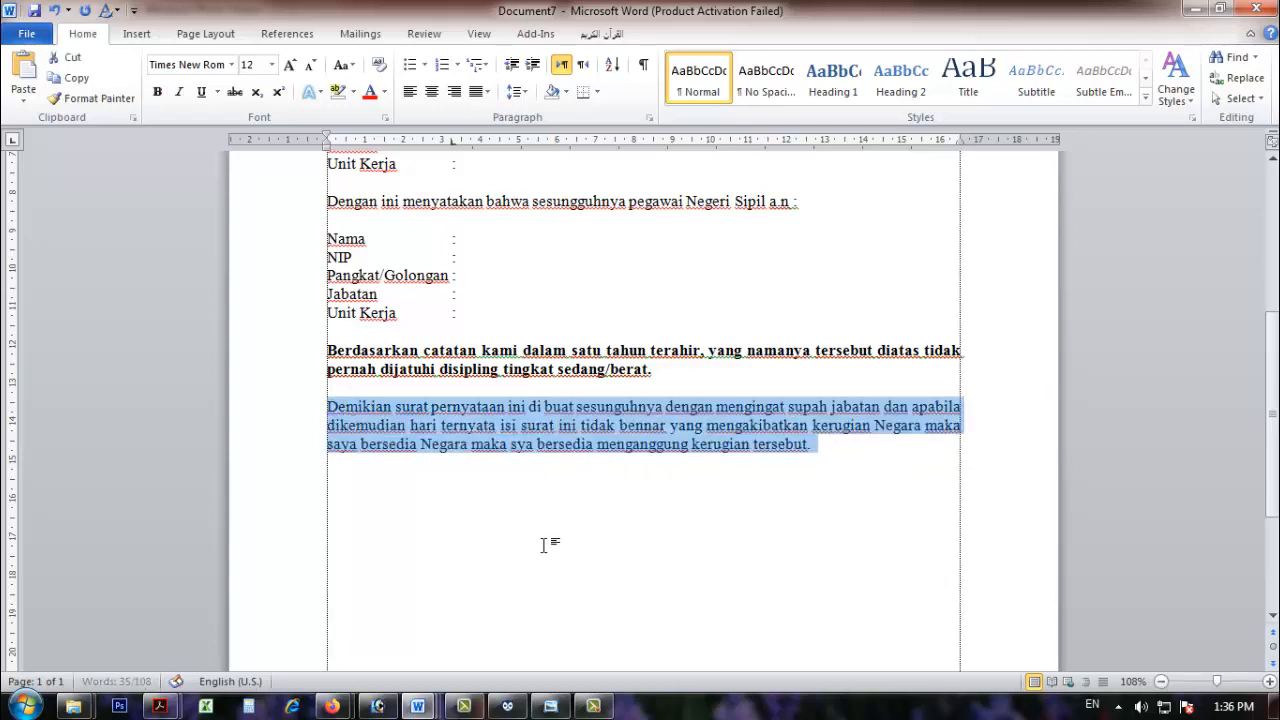
left_click(808, 455)
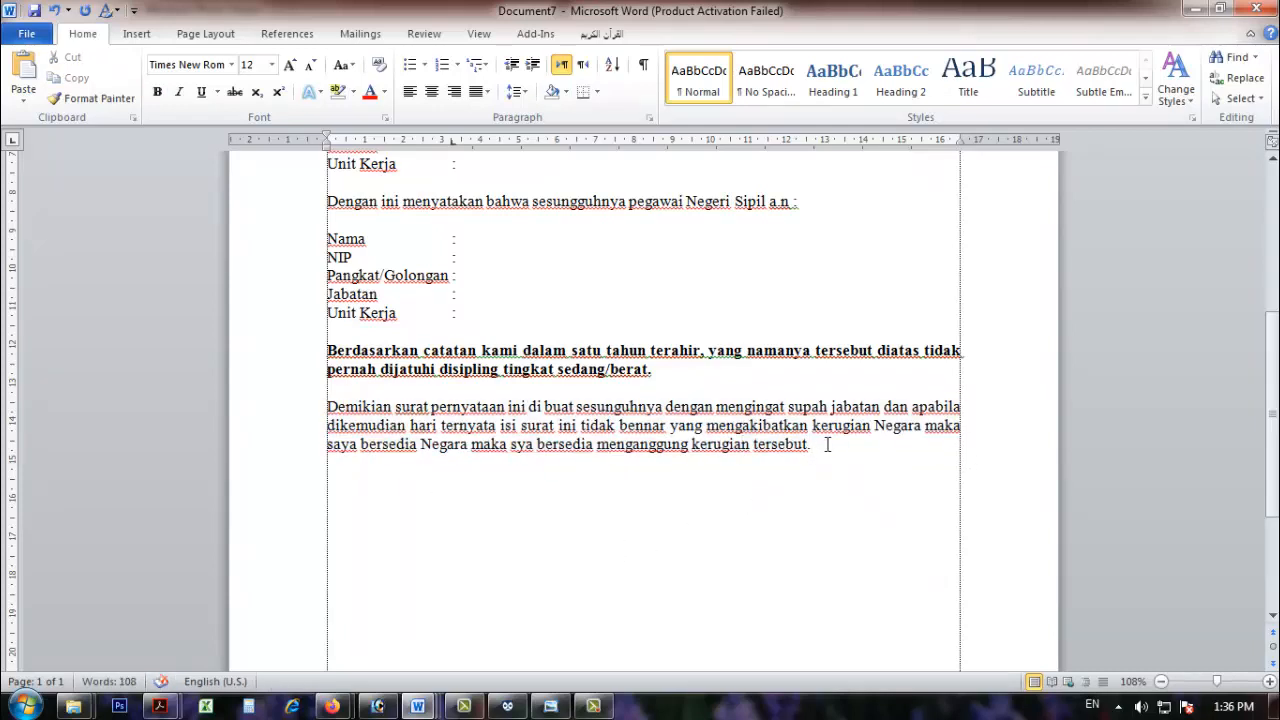
Step: Below the closing paragraph, set a tab stop at about 10 cm and write "Muara Tebo, 17 April 2020" at it
key("Return")
left_click_drag(709, 147, 711, 146)
key("Tab")
type("Muara Tebo,")
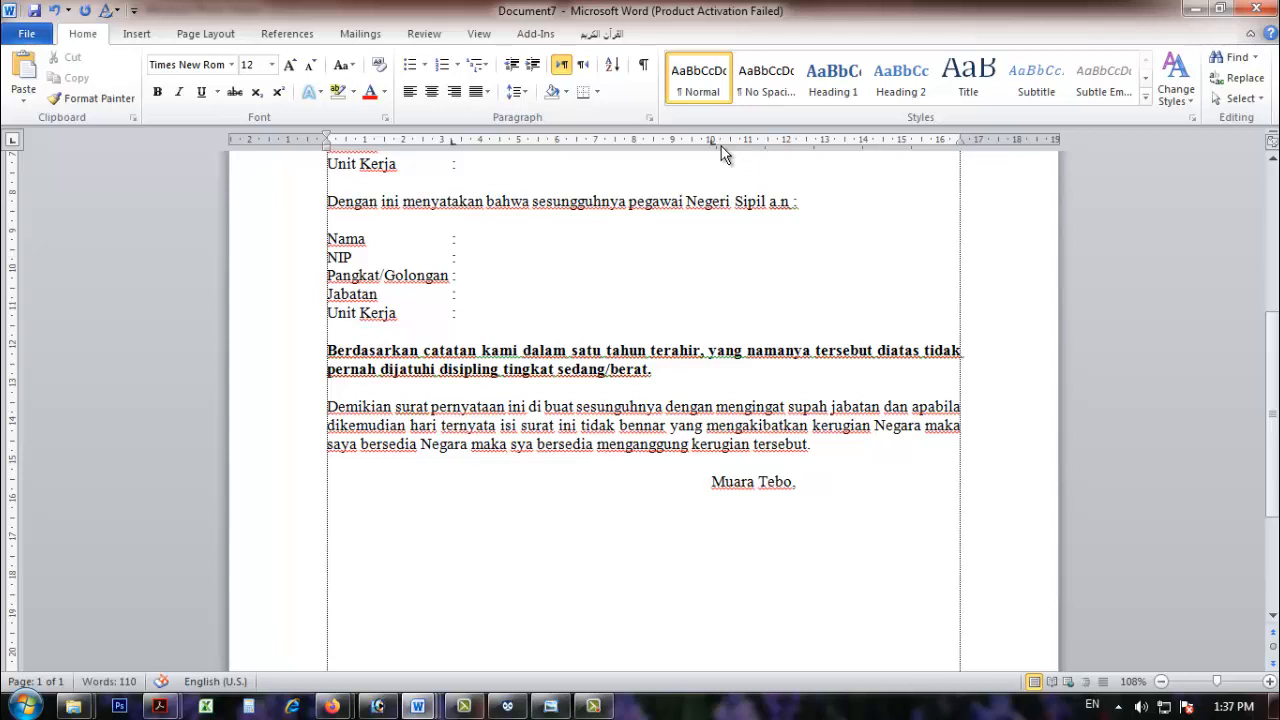
type("17 A")
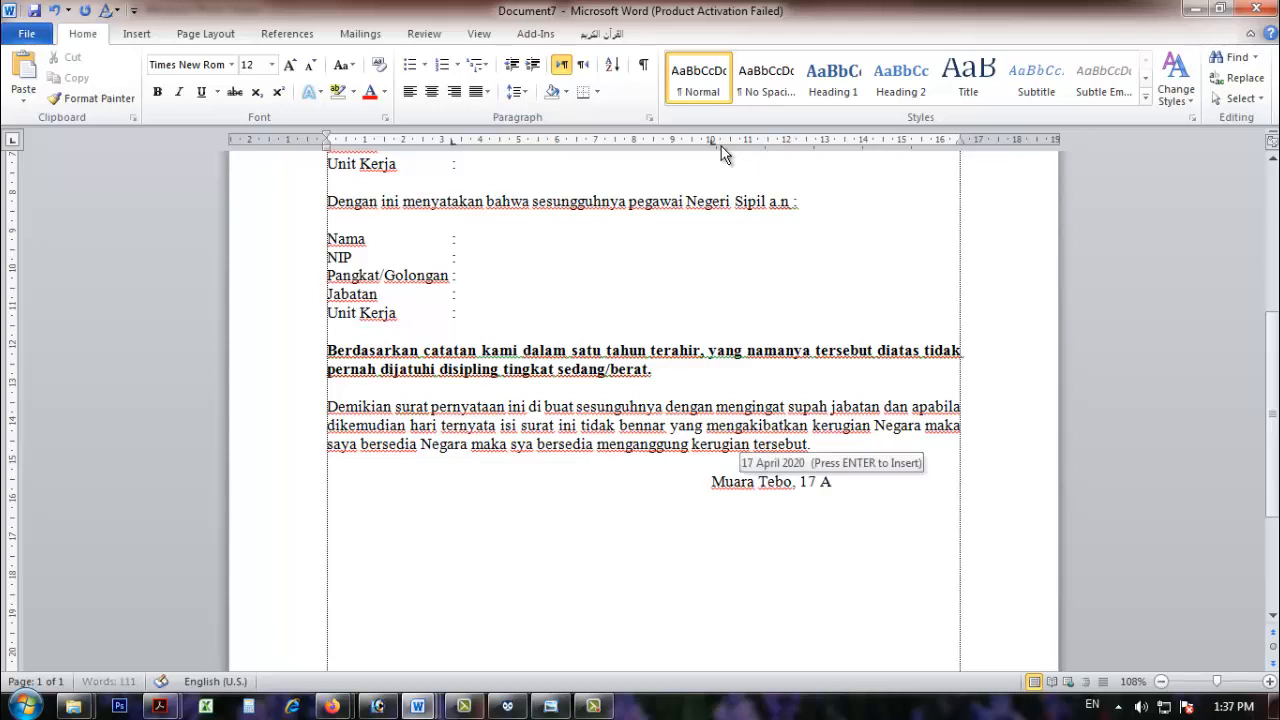
key("BackSpace")
type("April 2020")
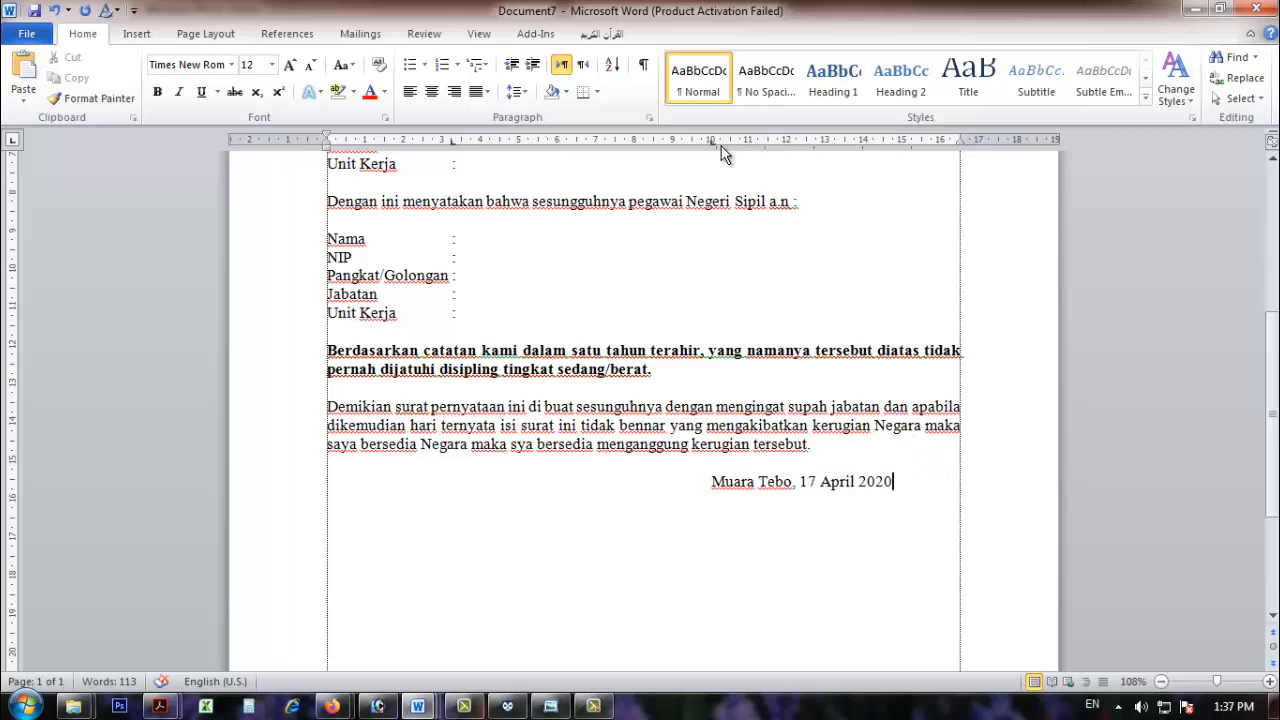
Step: Underline the date "17 April 2020" and start a new line below it with underlining off
left_click_drag(903, 479, 803, 484)
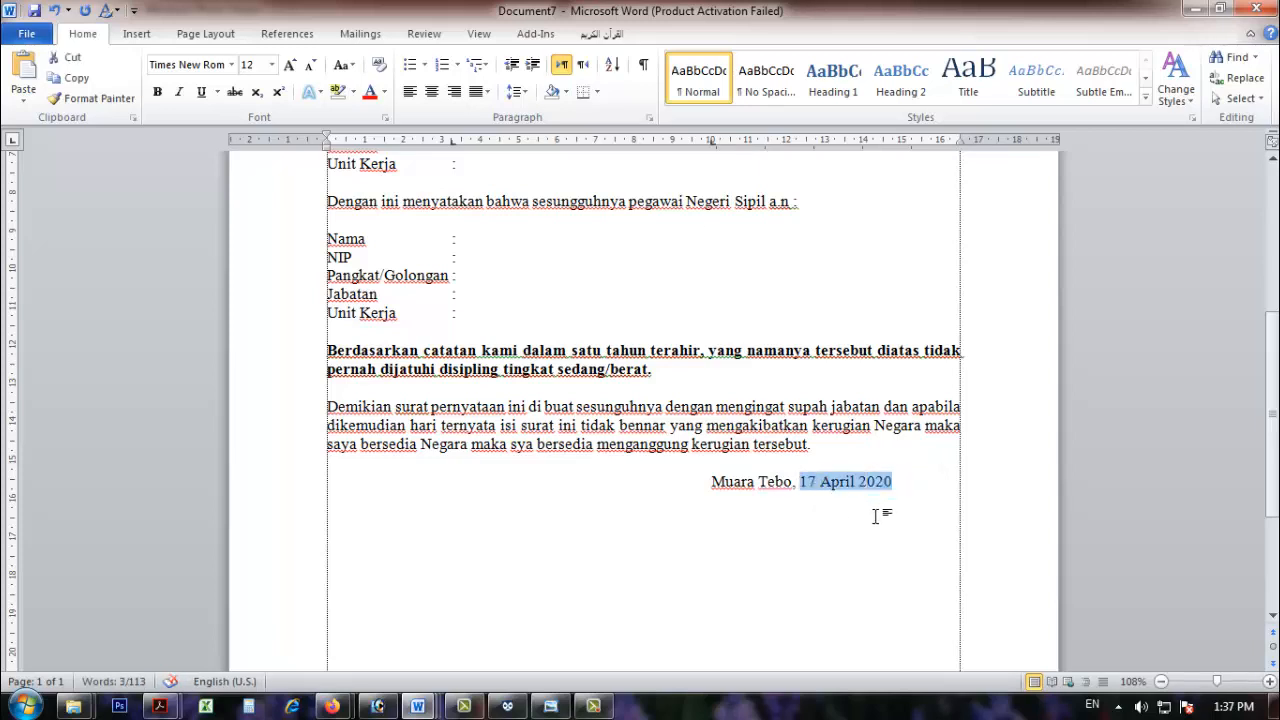
key("ctrl+u")
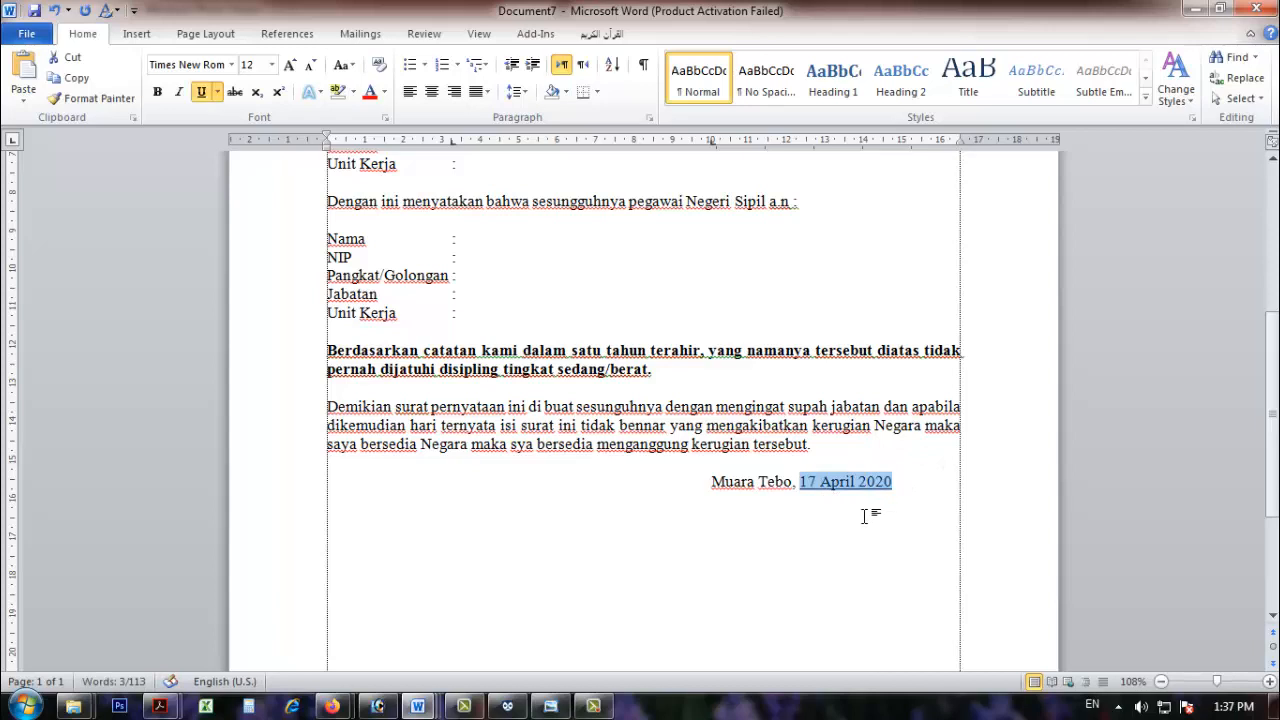
left_click(898, 490)
key("Return")
key("Tab")
key("BackSpace")
key("ctrl+u")
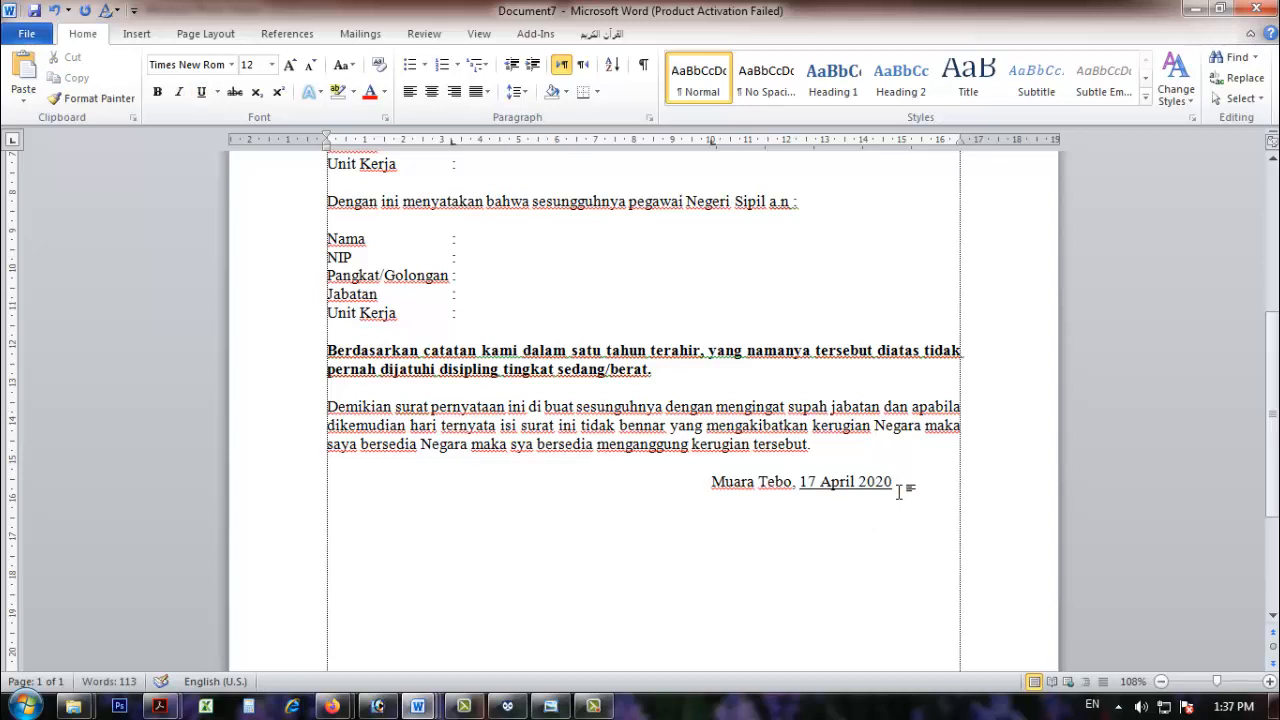
key("Tab")
key("Tab")
key("Tab")
key("BackSpace")
type("Rab")
key("BackSpace")
key("BackSpace")
key("BackSpace")
Step: Below the date, set a centred tab stop at about 12.3 cm and write "Kepala dinas perindag dan naker." at it
key("Return")
key("Tab")
key("BackSpace")
left_click_drag(787, 142, 799, 143)
key("Tab")
key("Tab")
type("kepala dinas pering")
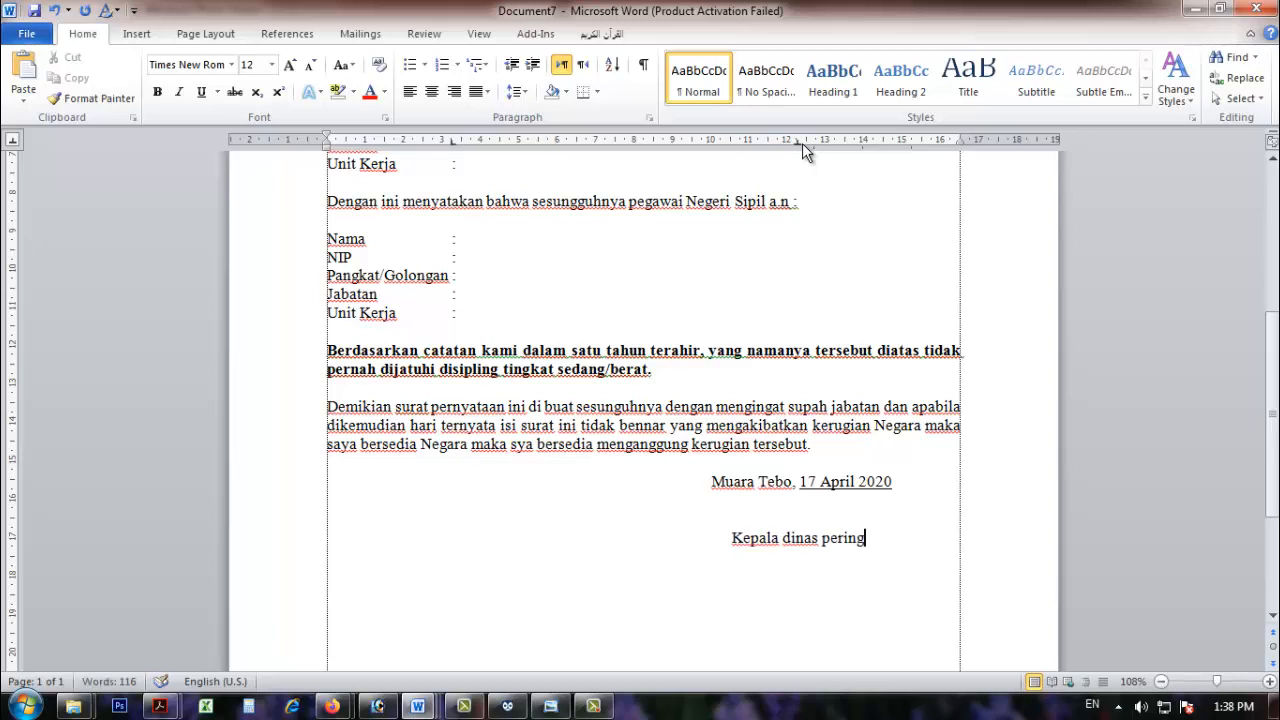
key("BackSpace")
type("da")
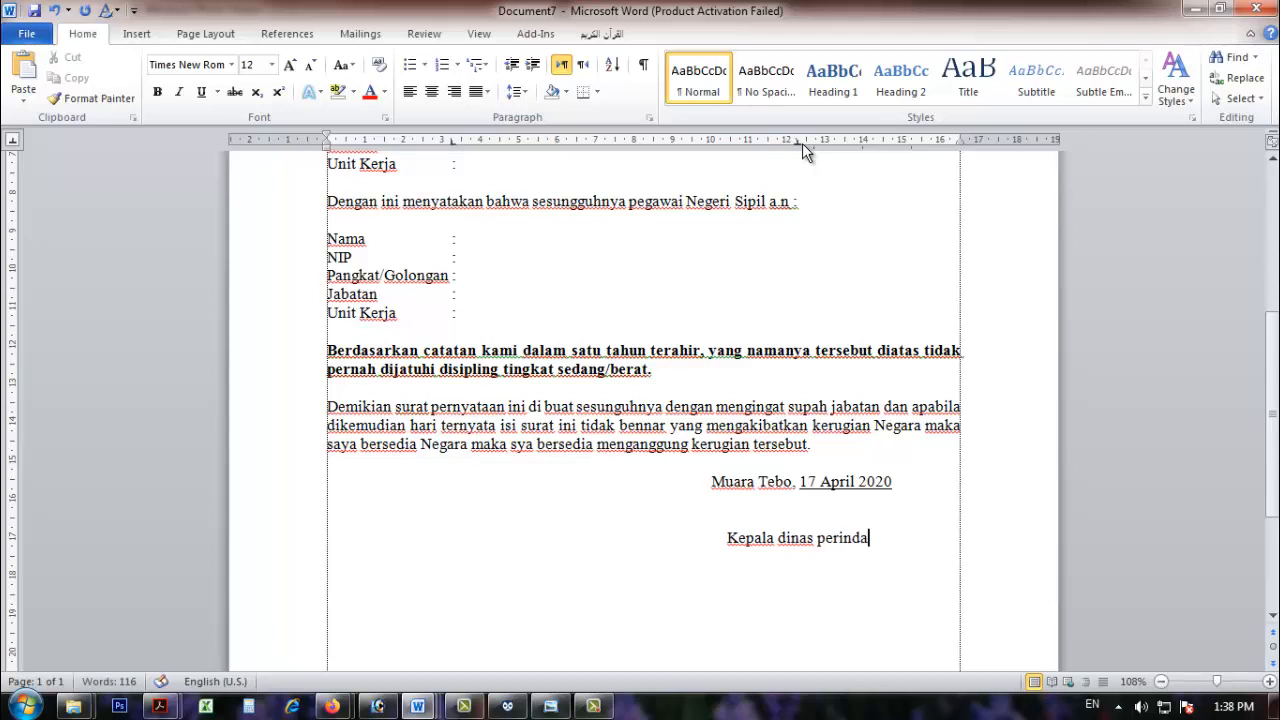
type("g d")
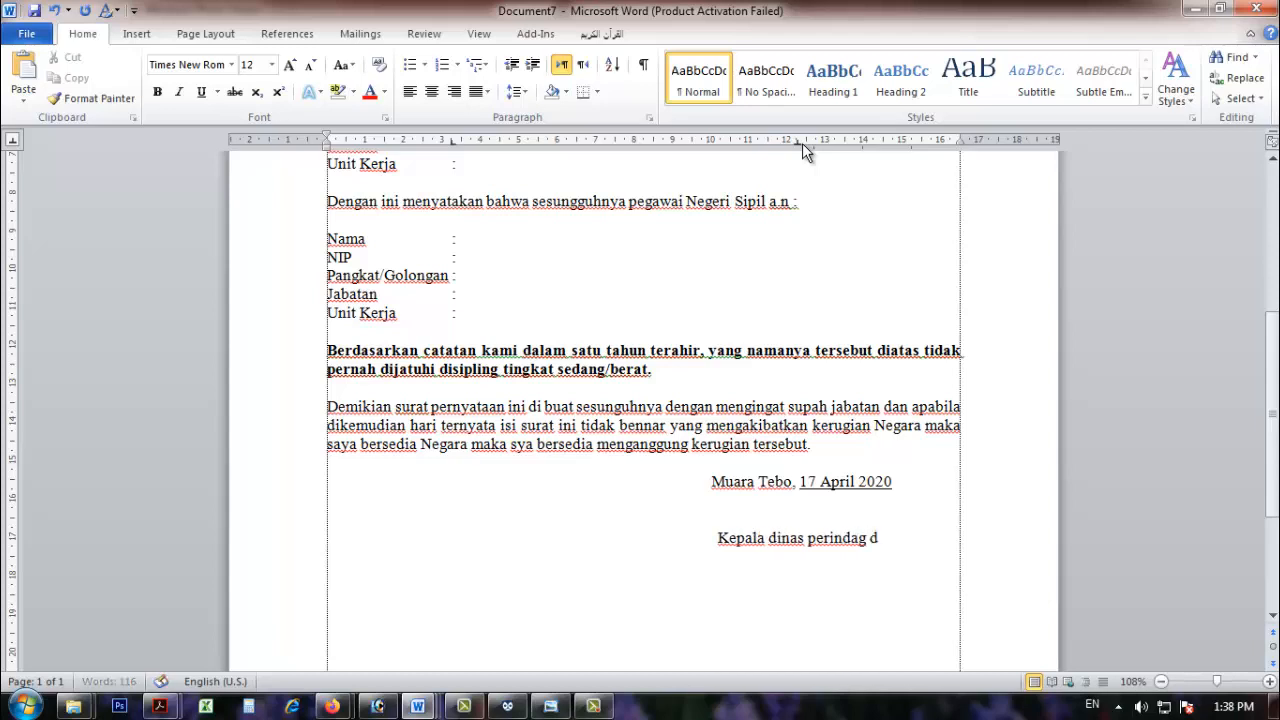
type("an naker.")
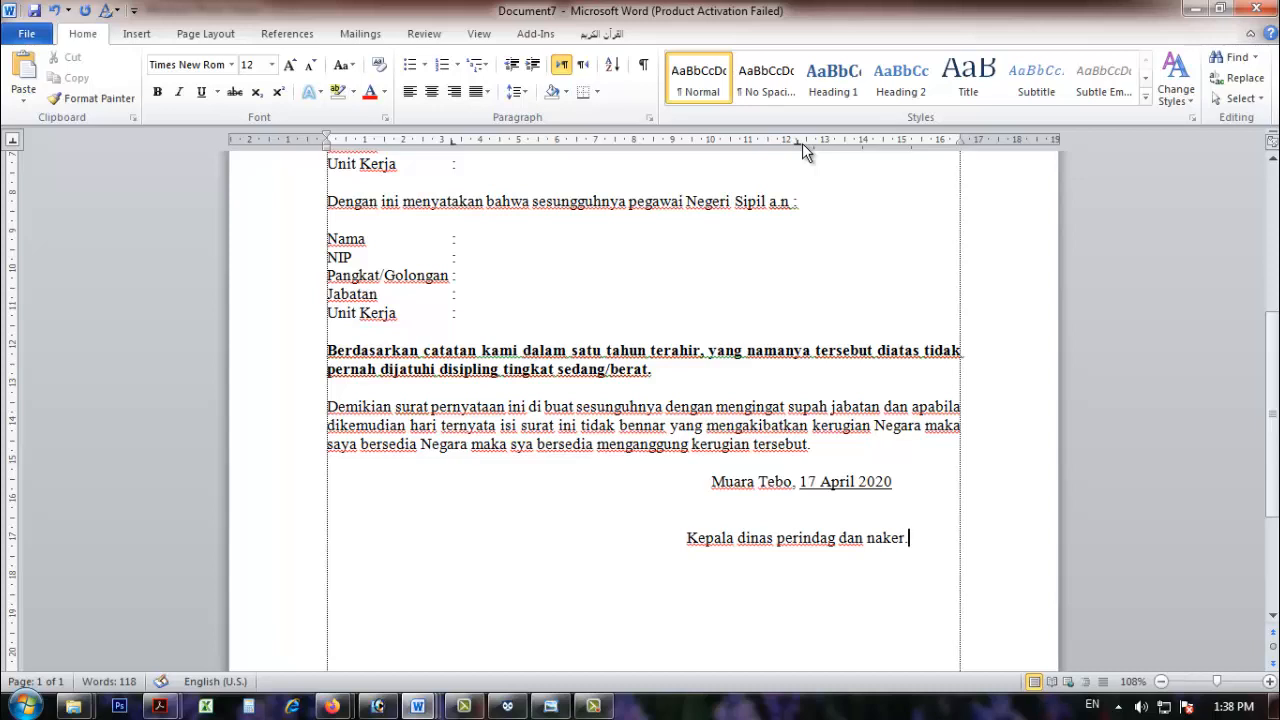
Step: Add "Kabupaten tebo" on the next line, centred beneath the Kepala dinas line
key("Return")
key("ctrl+e")
type("kabupa")
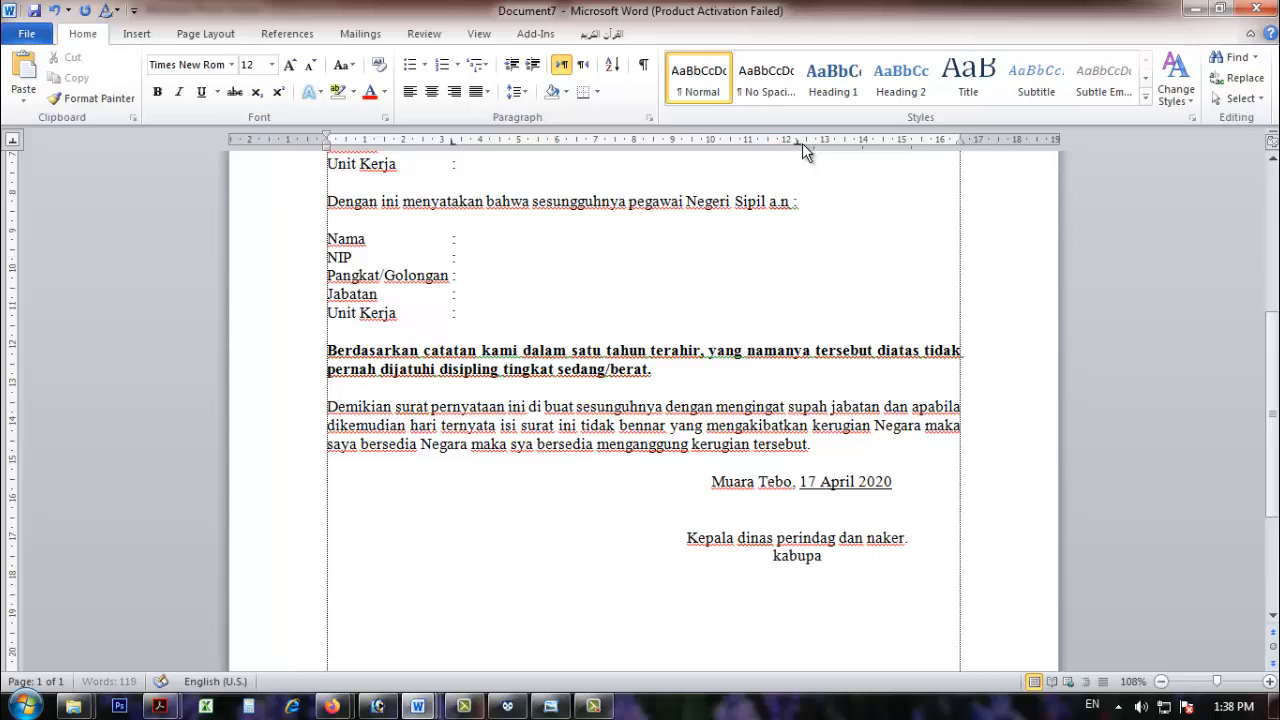
type("ten tebo")
Step: Leave blank lines for the signature and add a dotted line centred under "Kabupaten tebo" for the name
key("Return")
key("Return")
key("Return")
key("Tab")
key("Tab")
key("Tab")
key("Tab")
key("Tab")
key("Tab")
key("Tab")
key("Tab")
key("Tab")
key("Tab")
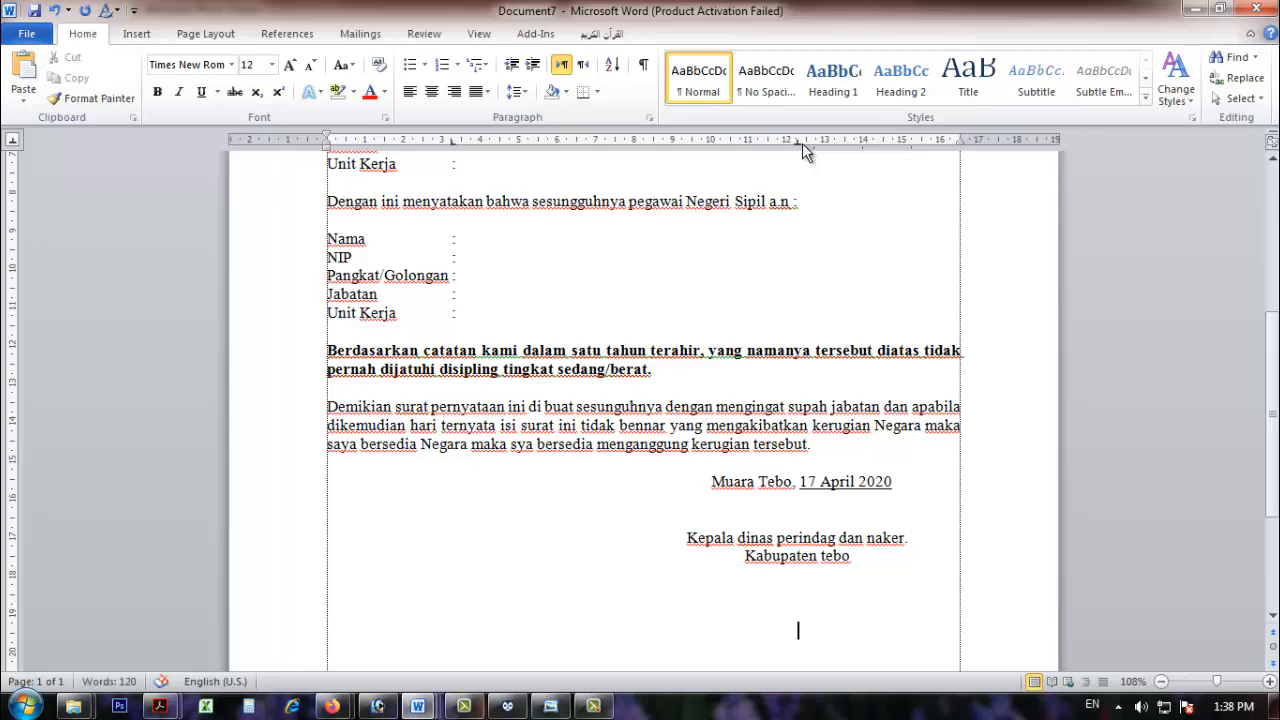
key("Return")
key("Tab")
key("Tab")
key("Tab")
key("Tab")
key("Tab")
key("Tab")
key("Tab")
key("Tab")
key("Tab")
type("..................")
Step: Write "NIP." centred directly below the dotted signature line
key("Return")
key("Tab")
key("Tab")
key("Tab")
key("Tab")
key("Tab")
key("Tab")
key("Tab")
key("Tab")
key("Tab")
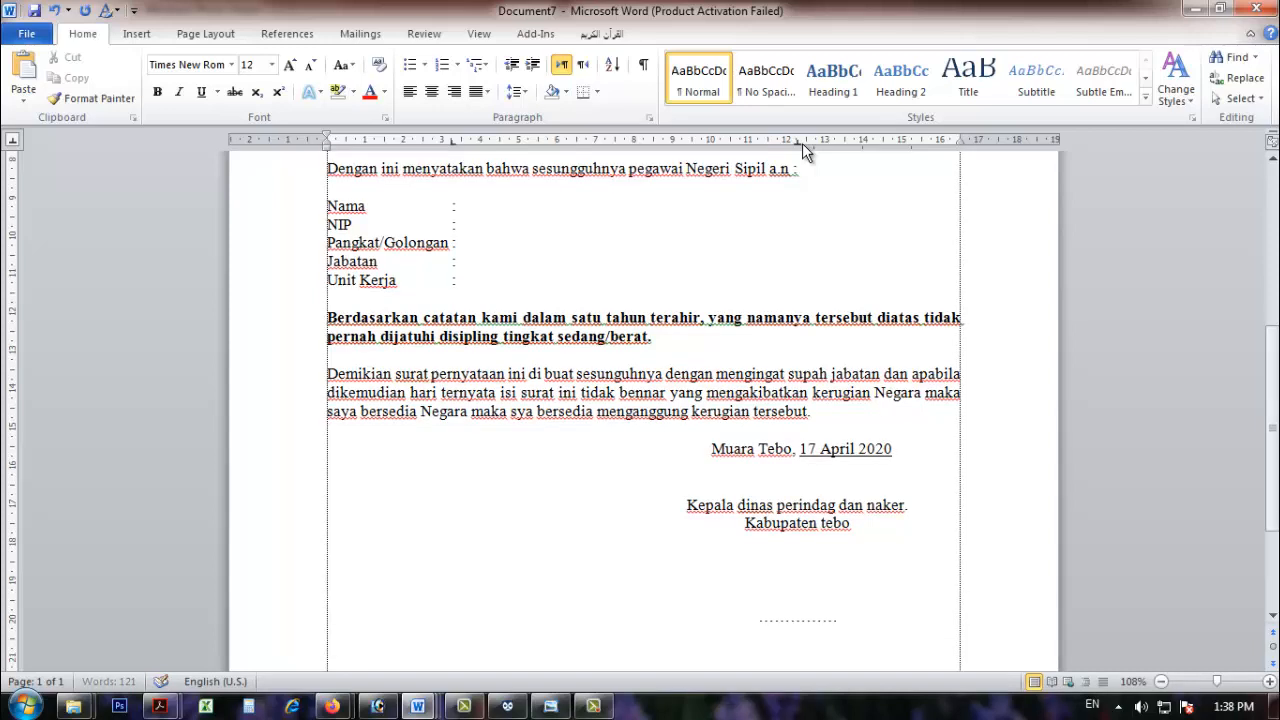
type("NIP.")
Step: Leave a blank line below the signature block and write "Tebusan :" at the left margin
key("Return")
key("Return")
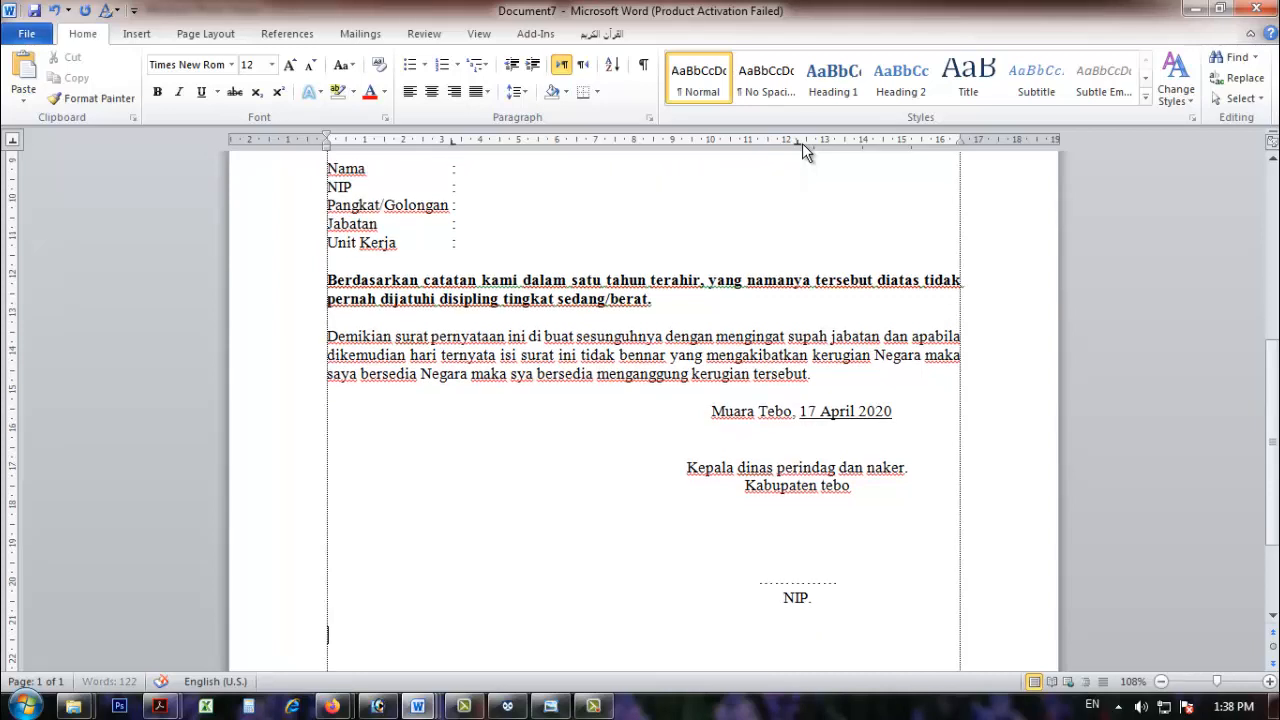
type("Te")
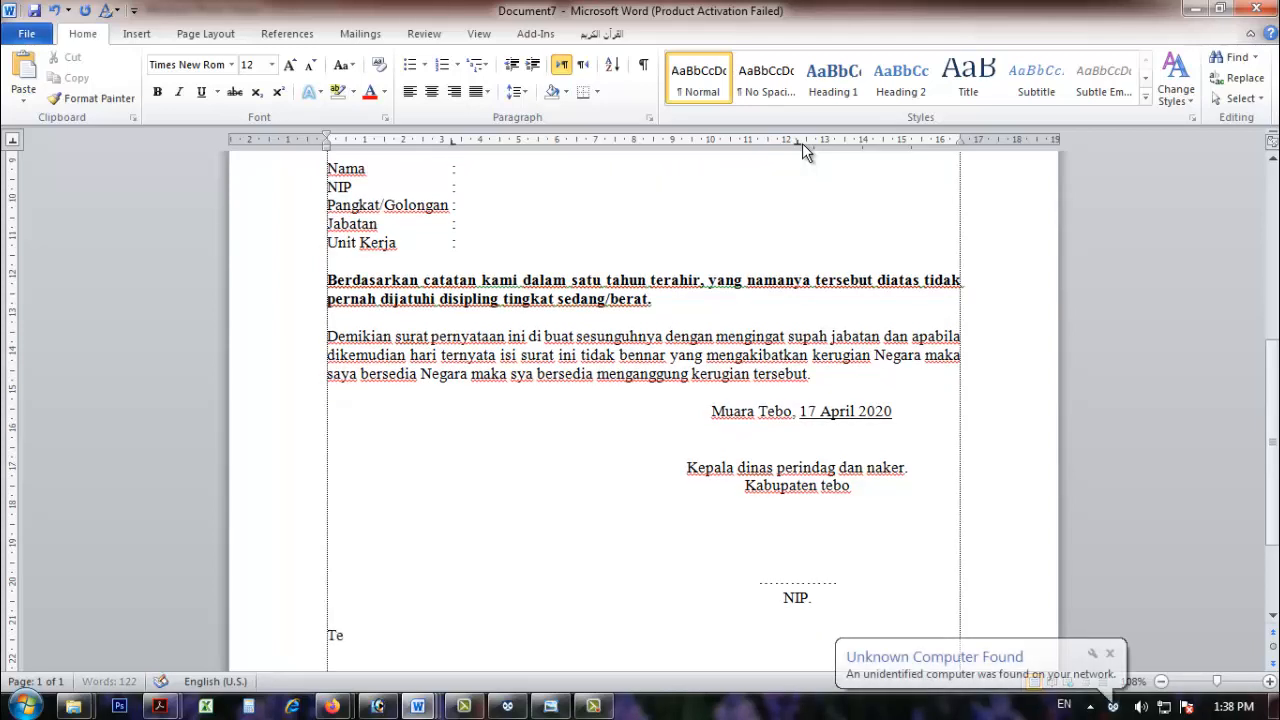
type("busan :")
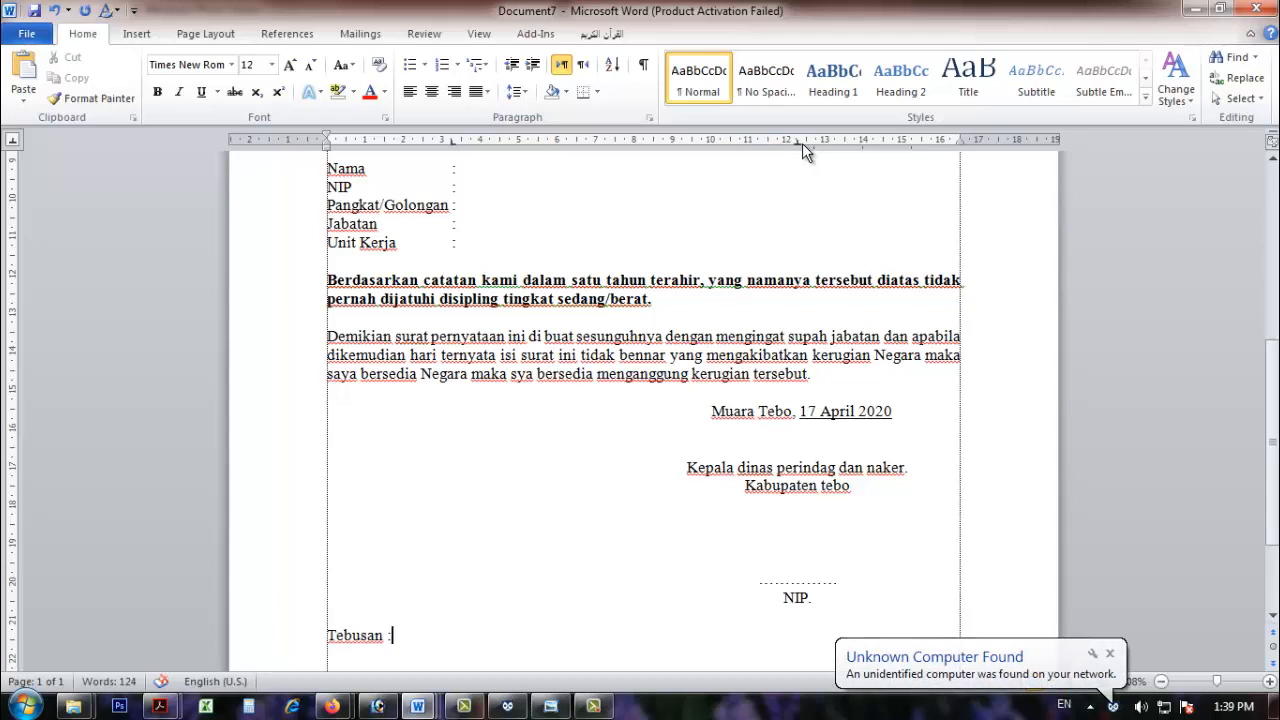
scroll(439, 424, "up", 3)
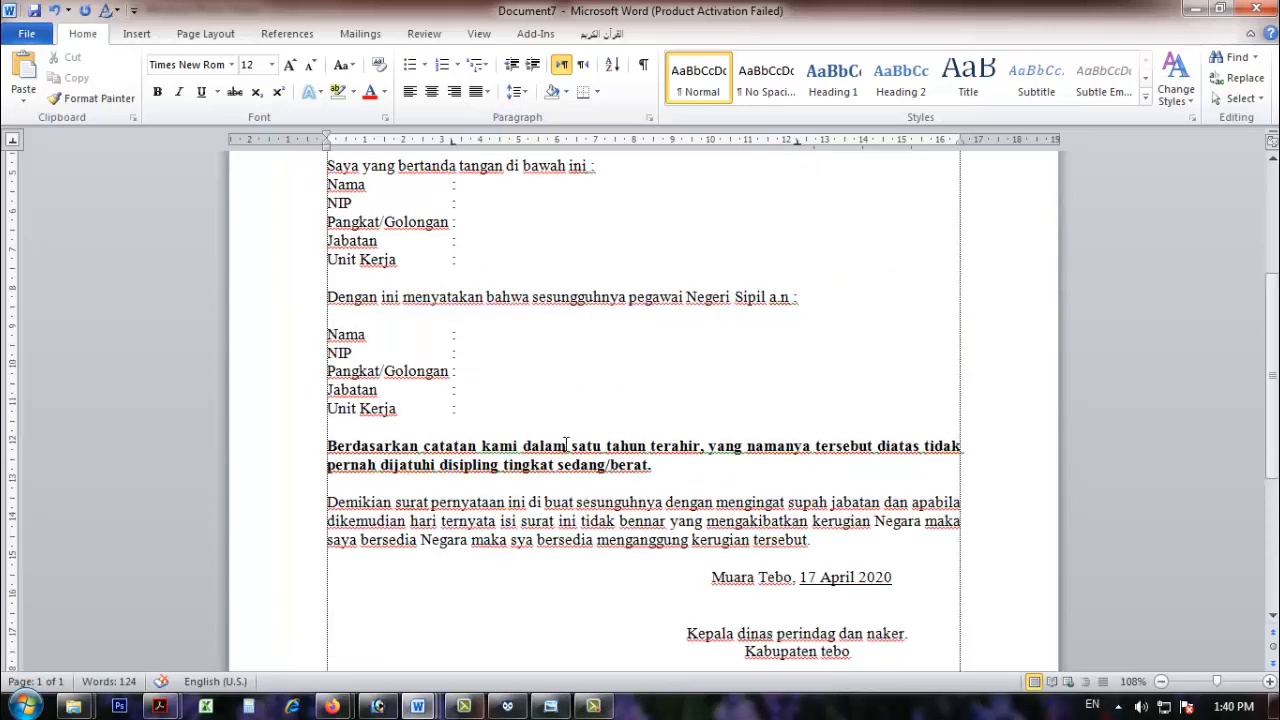
Step: Review the letter from the letterhead down to the signature block for layout and spacing
scroll(566, 444, "up", 5)
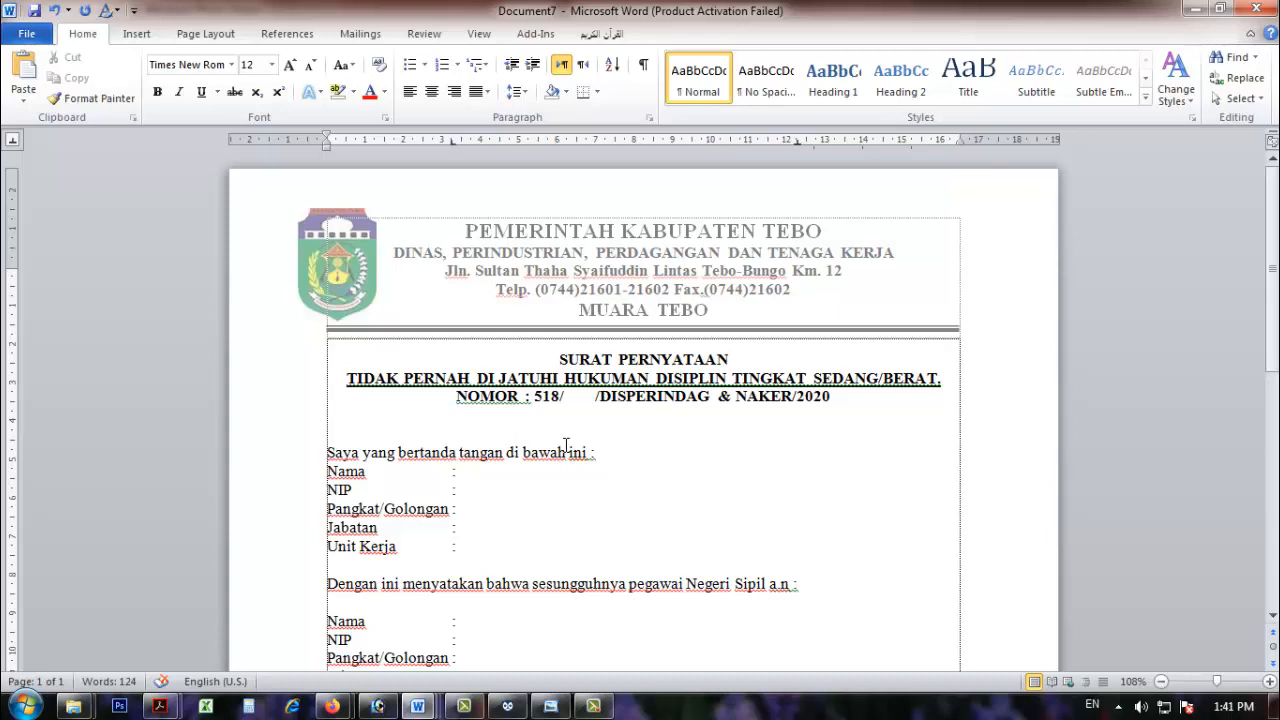
scroll(560, 446, "down", 6)
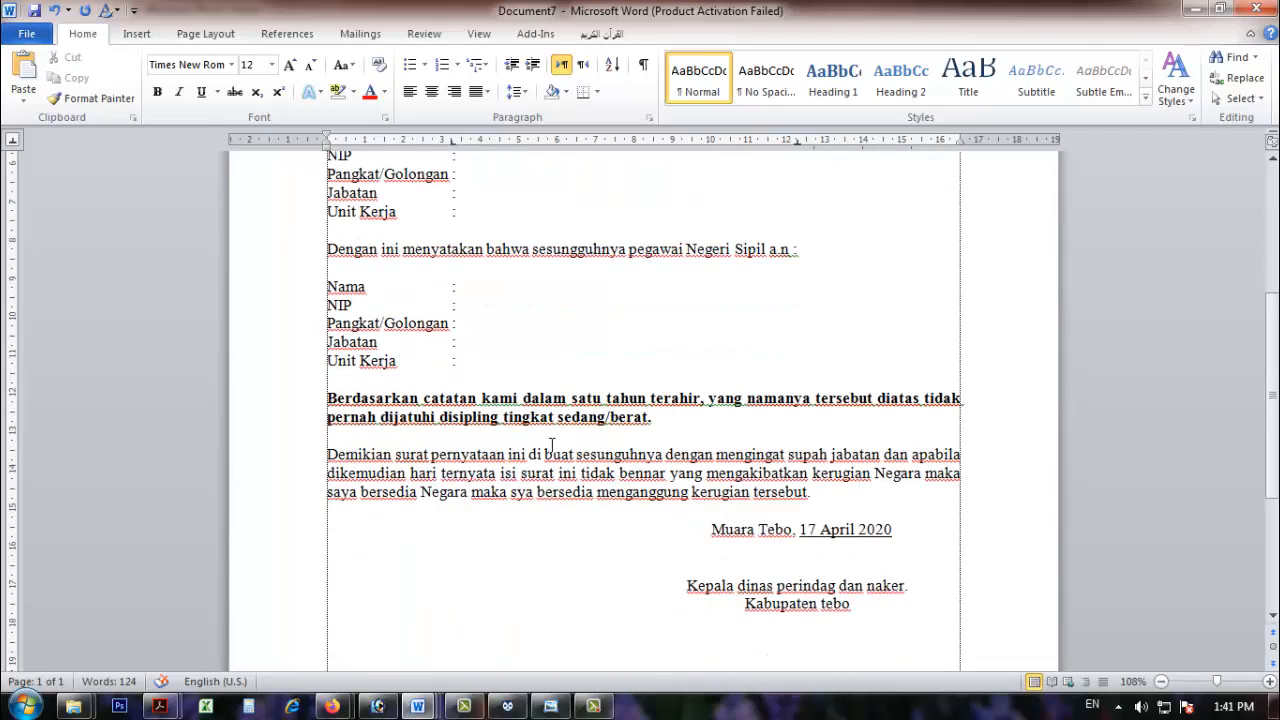
scroll(551, 445, "down", 3)
scroll(551, 445, "up", 6)
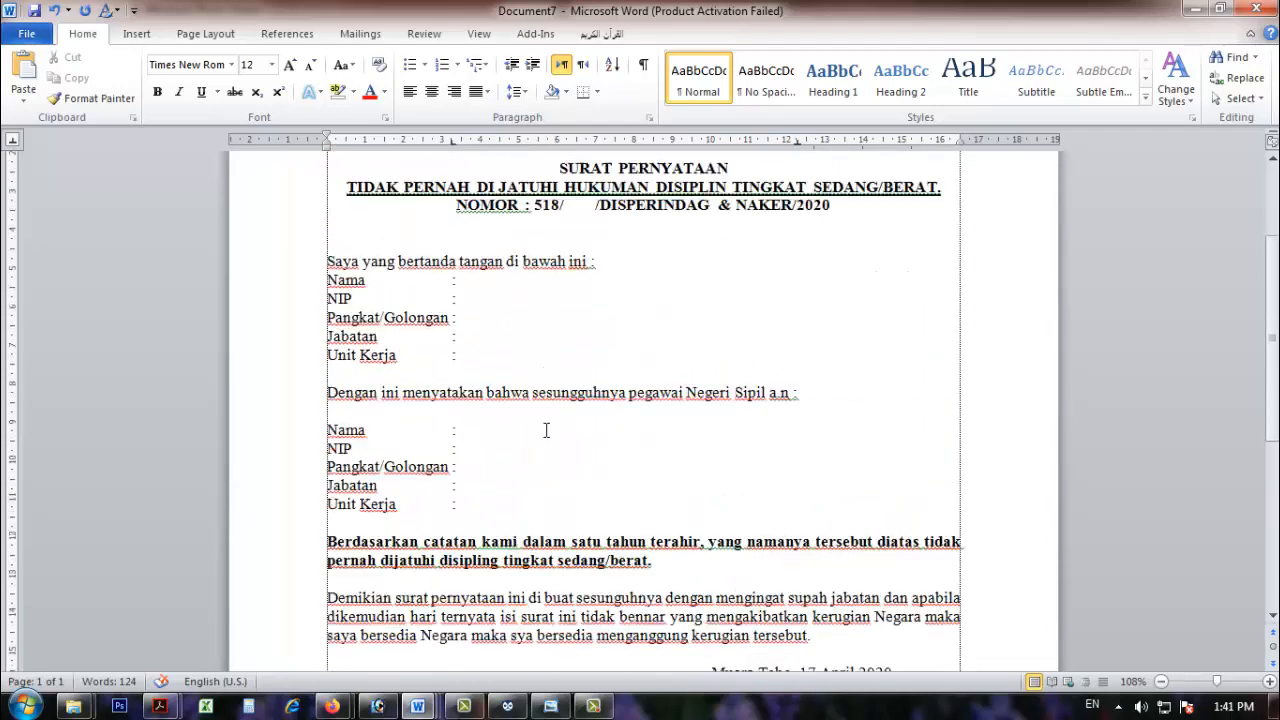
left_click(406, 270)
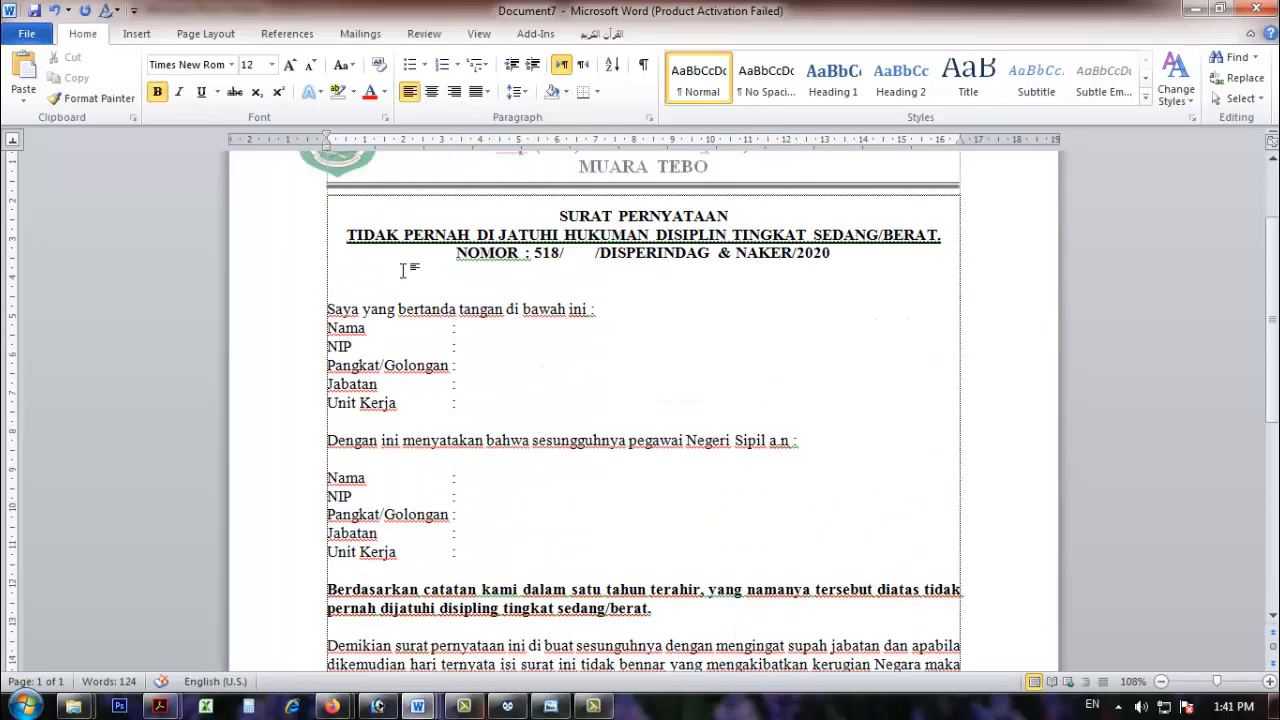
scroll(428, 333, "down", 8)
scroll(428, 332, "up", 12)
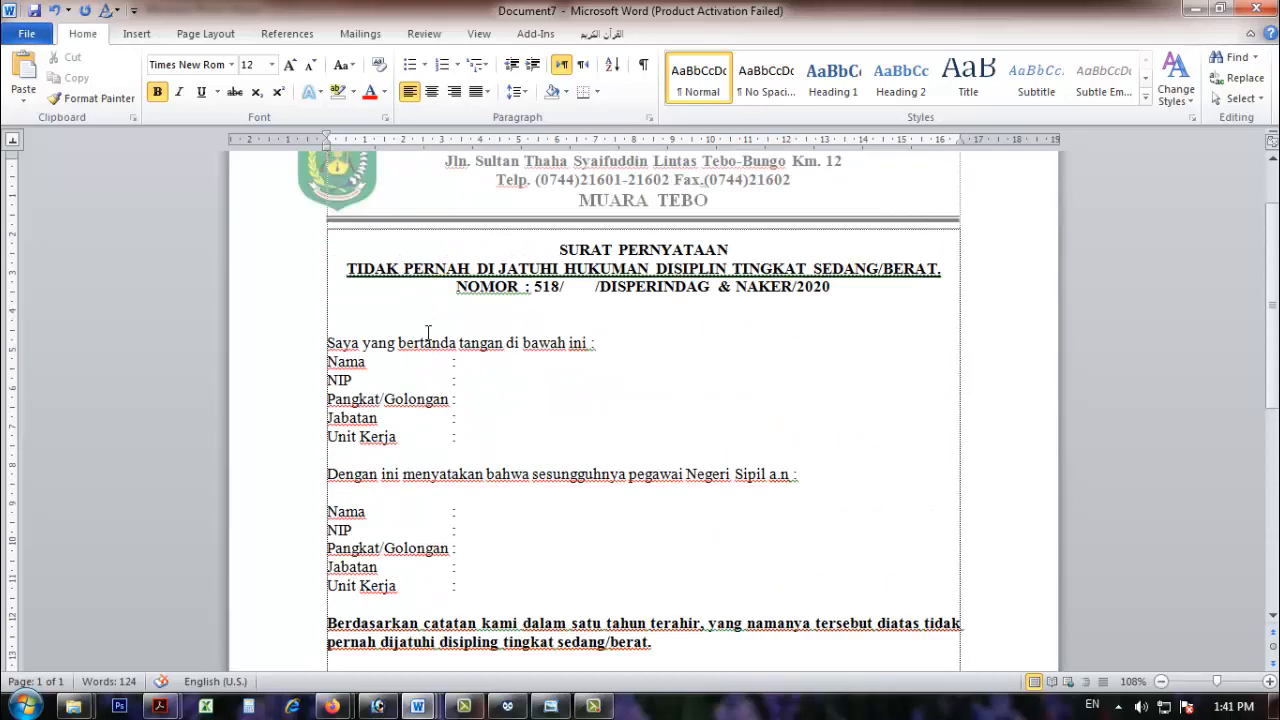
scroll(414, 437, "down", 3)
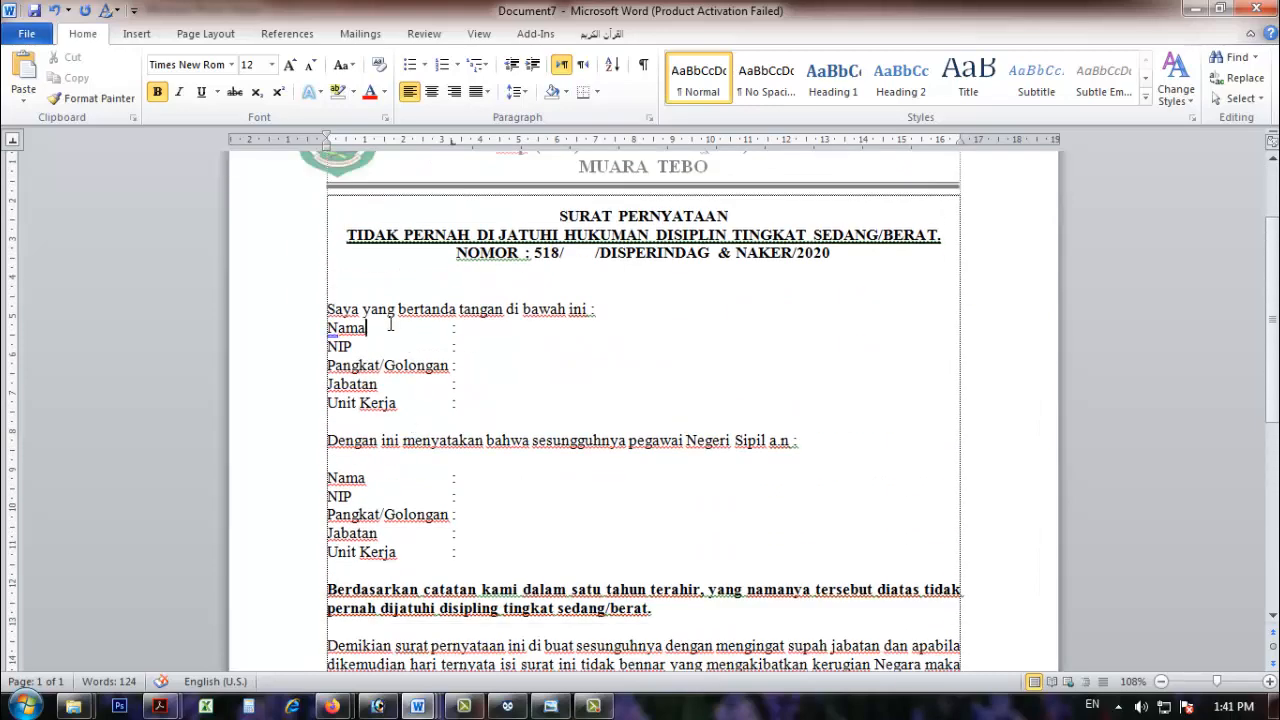
left_click_drag(356, 310, 749, 551)
scroll(474, 431, "down", 5)
scroll(657, 431, "down", 3)
scroll(749, 551, "up", 12)
left_click(434, 431)
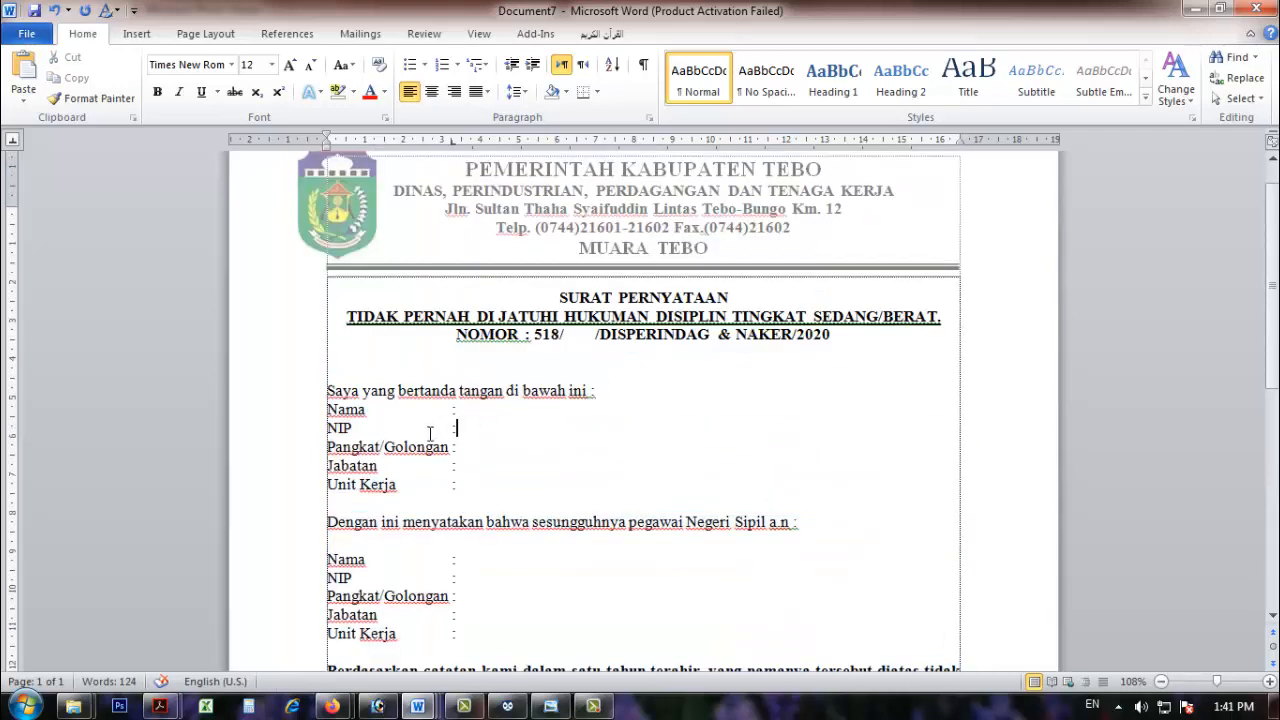
Step: Set the line spacing to 1.5 lines for the body text from "Saya yang bertanda tangan" through the closing "Demikian surat pernyataan" paragraph
left_click_drag(327, 391, 815, 241)
scroll(457, 486, "down", 5)
scroll(457, 486, "down", 2)
scroll(705, 281, "up", 7)
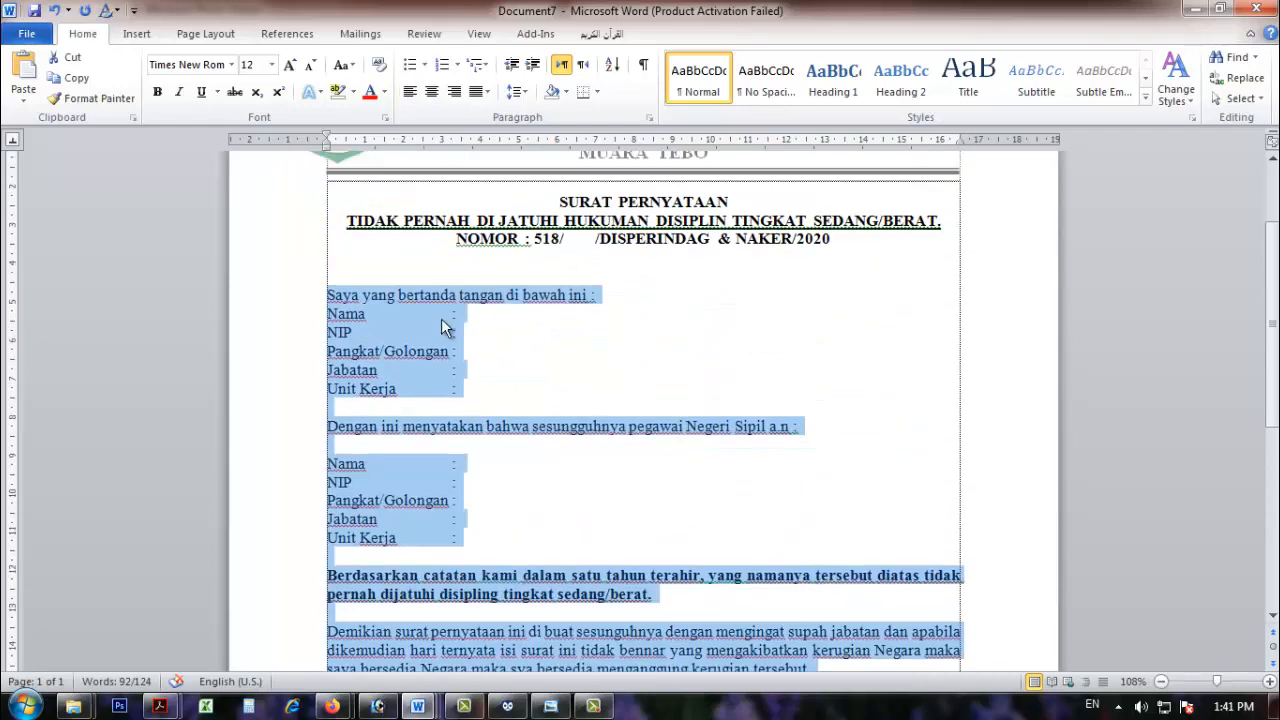
right_click(404, 309)
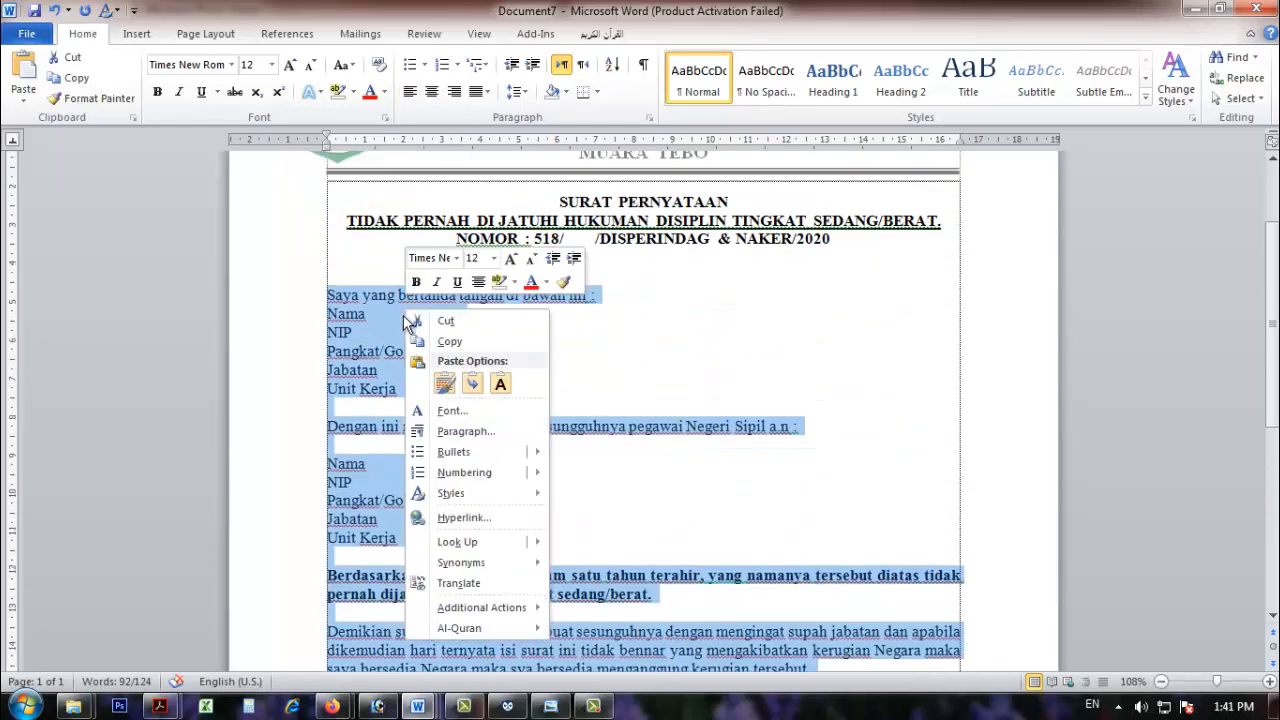
left_click(455, 431)
left_click(700, 420)
left_click(688, 446)
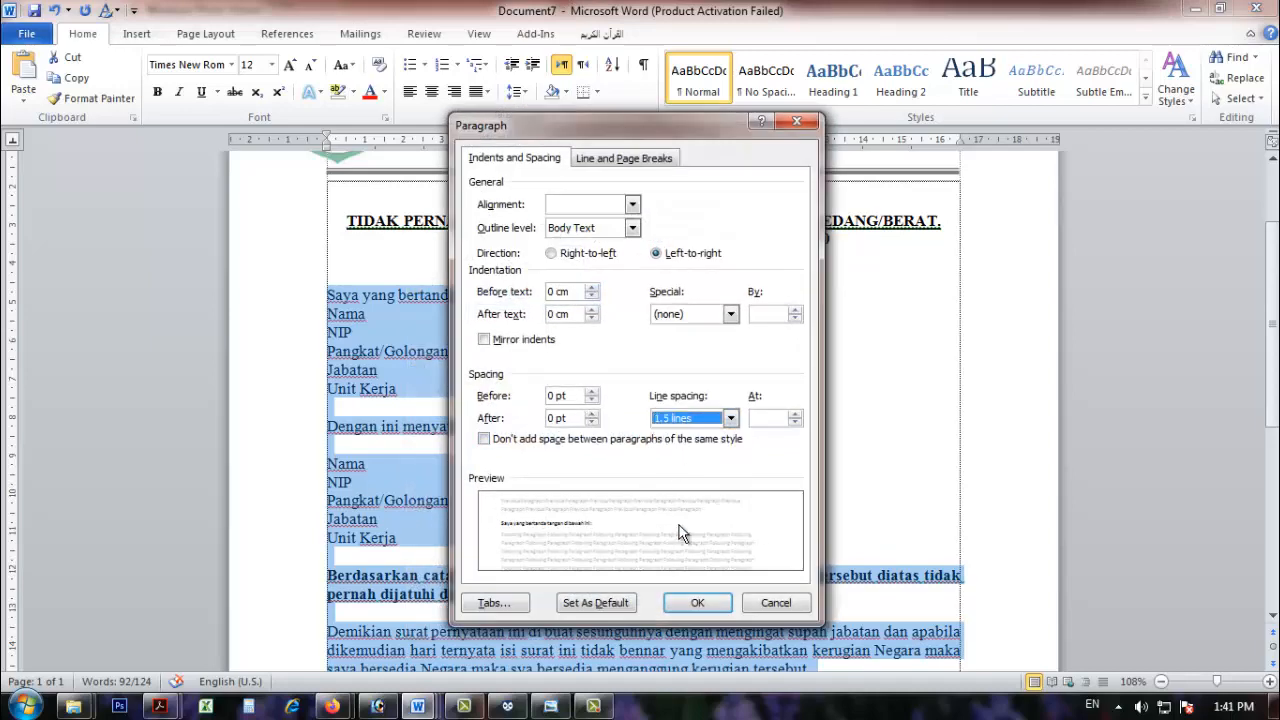
left_click(686, 603)
left_click(494, 443)
Step: Check the spacing and page layout of the whole letter, from the letterhead through the end of the document
scroll(534, 420, "down", 4)
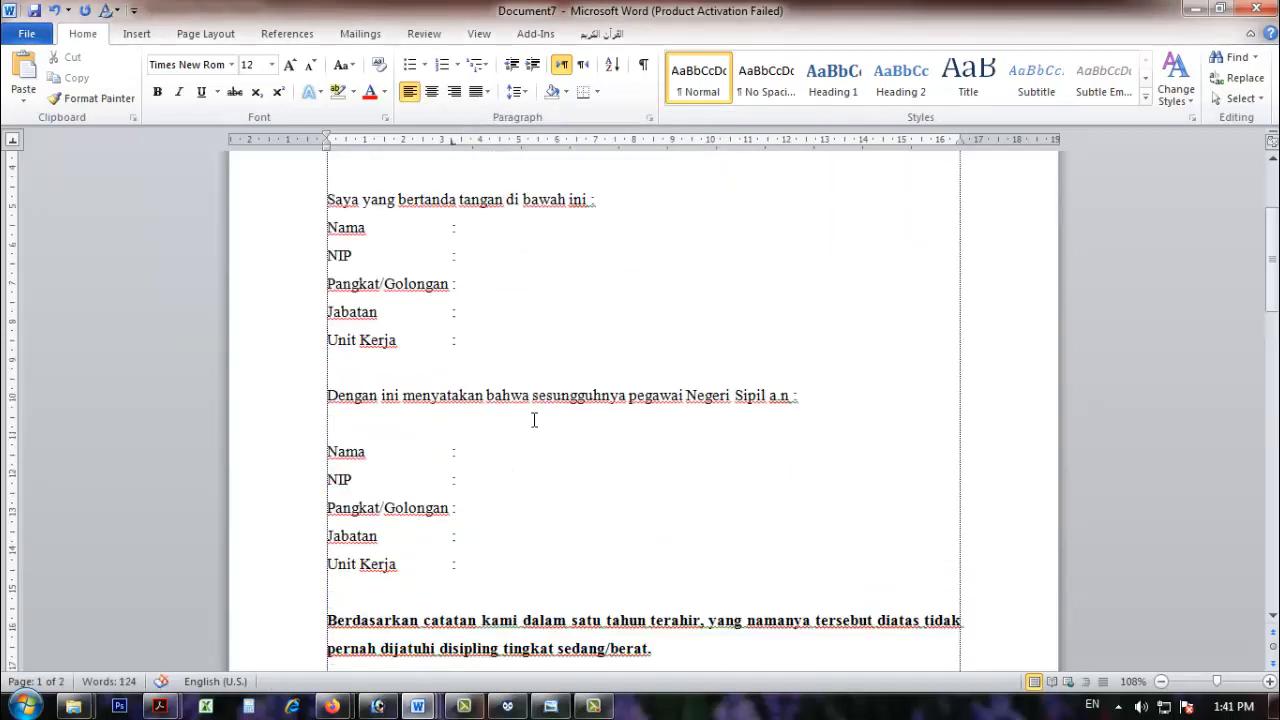
scroll(534, 420, "up", 3)
scroll(534, 421, "up", 4)
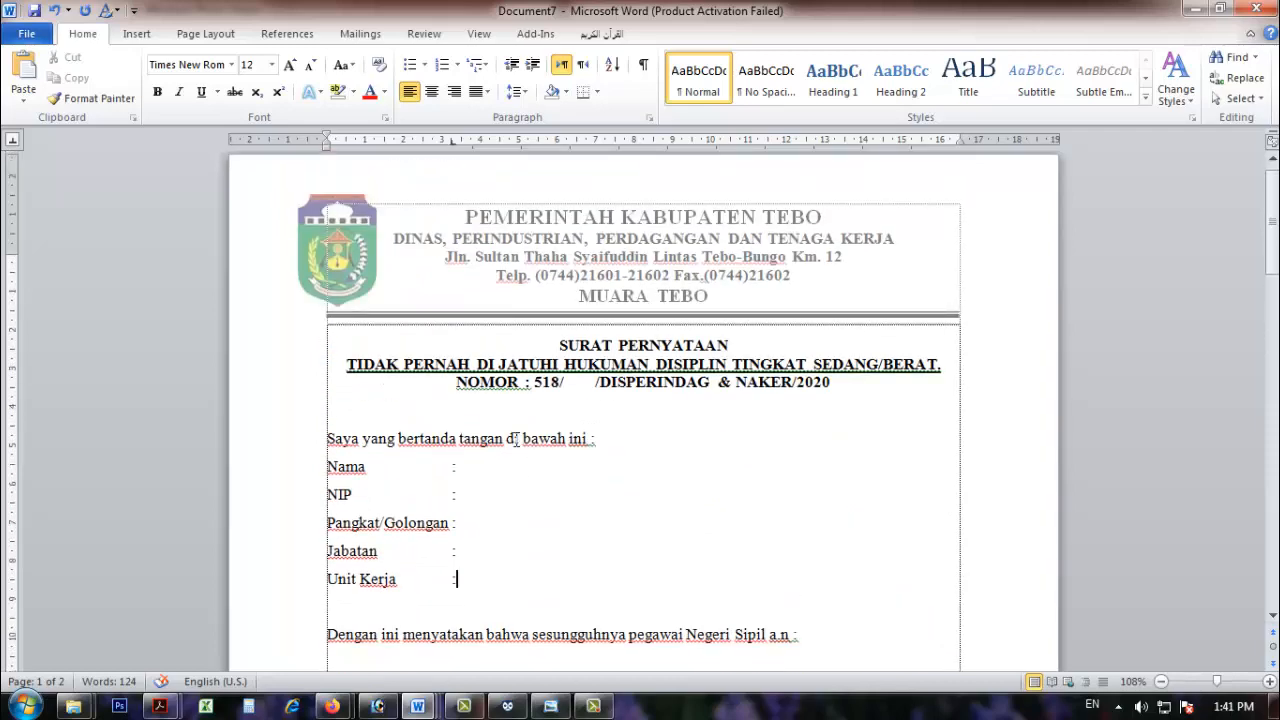
left_click(638, 364)
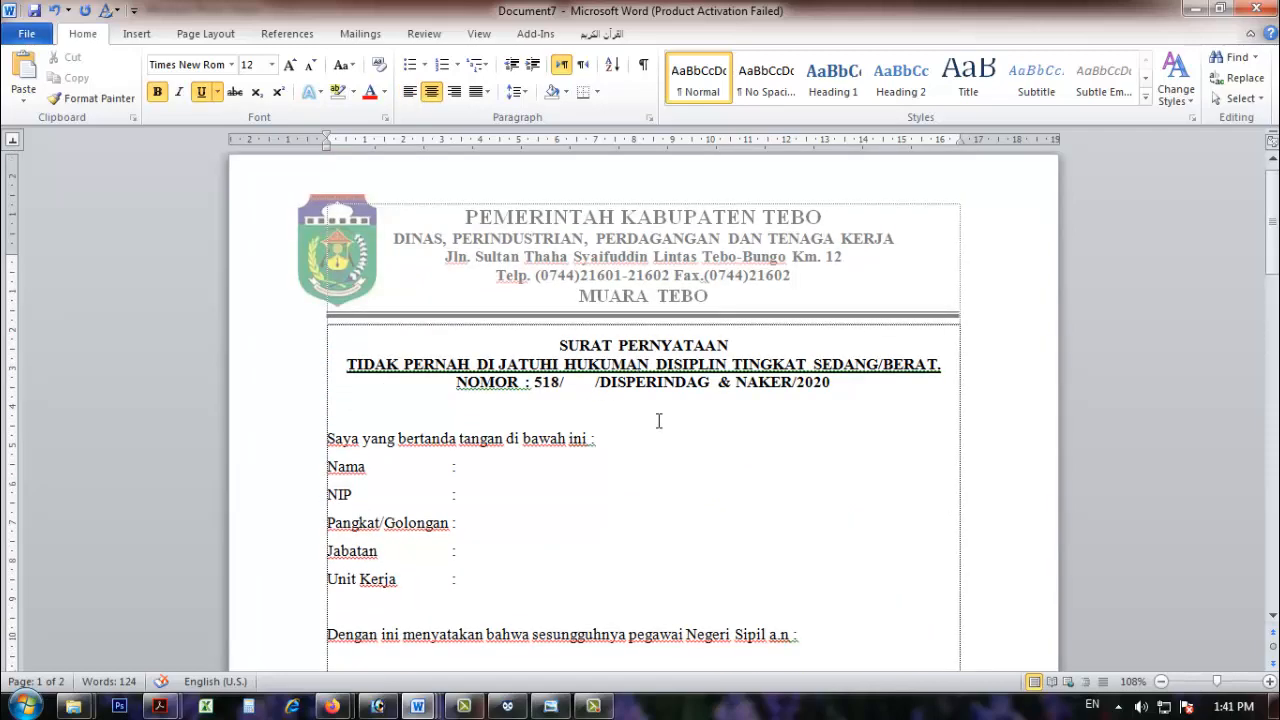
scroll(659, 420, "down", 4)
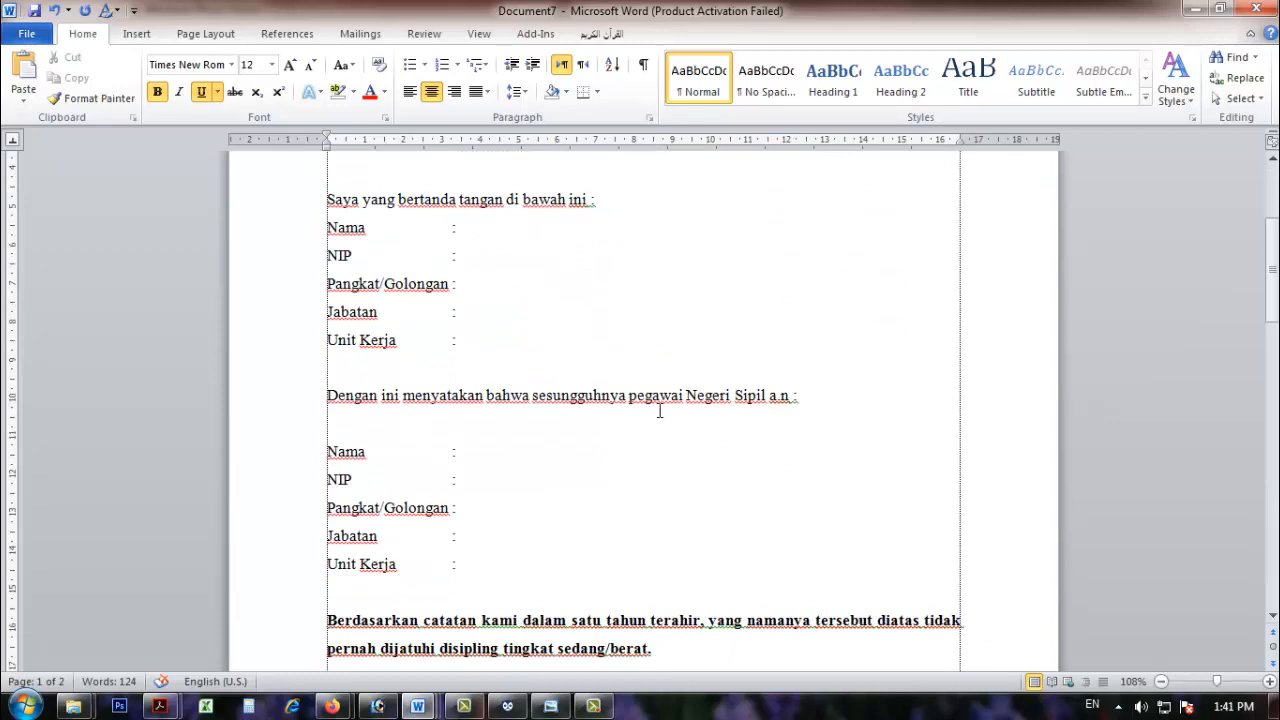
scroll(659, 410, "down", 4)
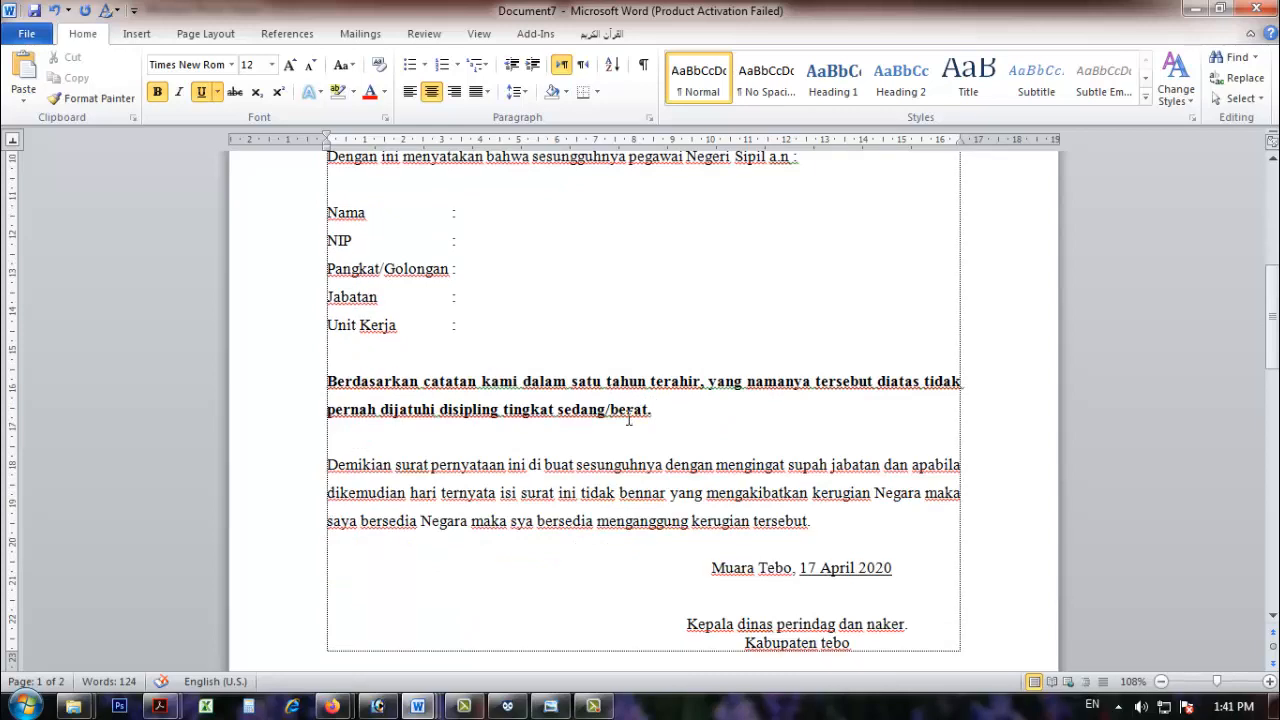
scroll(628, 420, "down", 3)
scroll(620, 430, "down", 3)
scroll(620, 430, "down", 3)
scroll(620, 430, "up", 9)
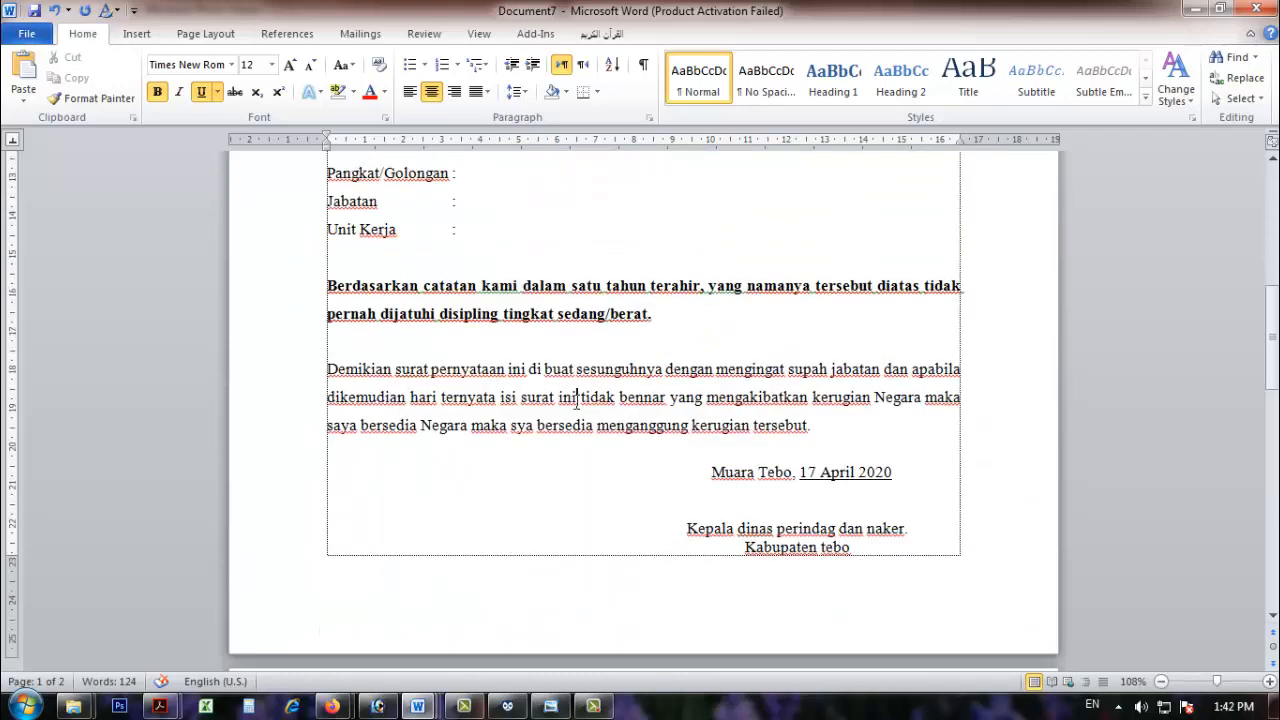
left_click(578, 404)
scroll(582, 410, "up", 2)
scroll(582, 410, "up", 5)
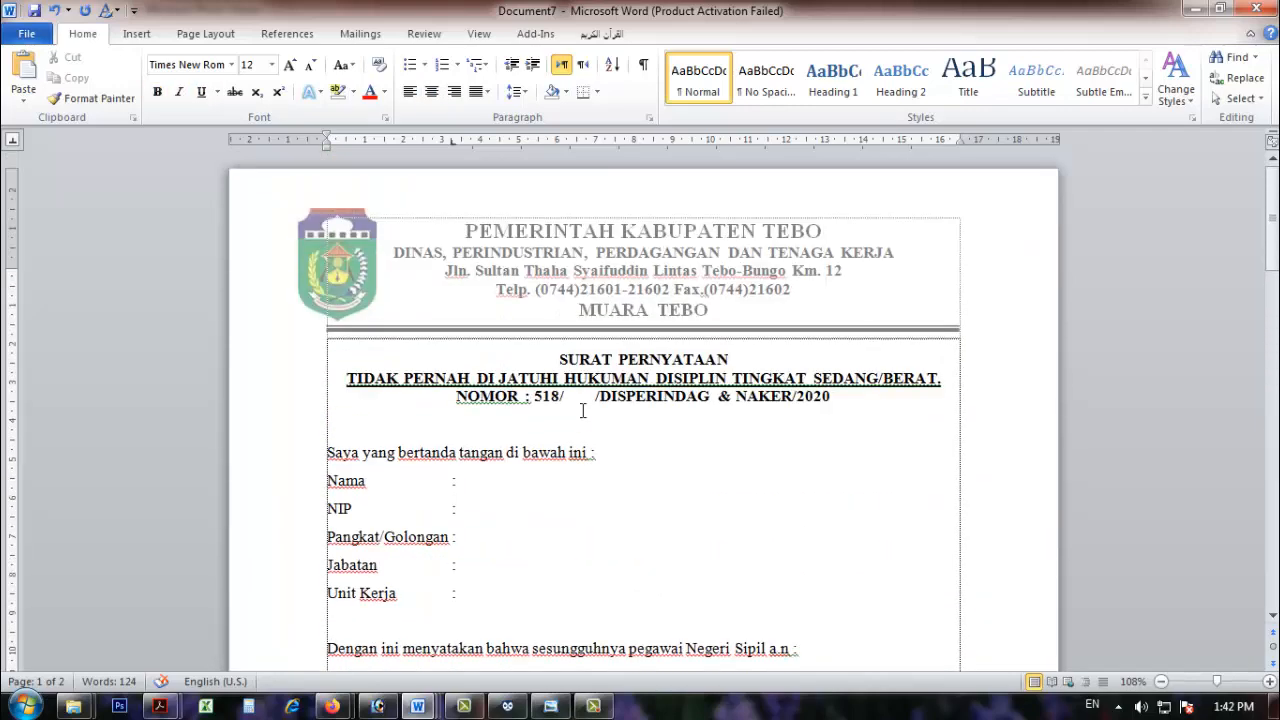
scroll(582, 410, "down", 6)
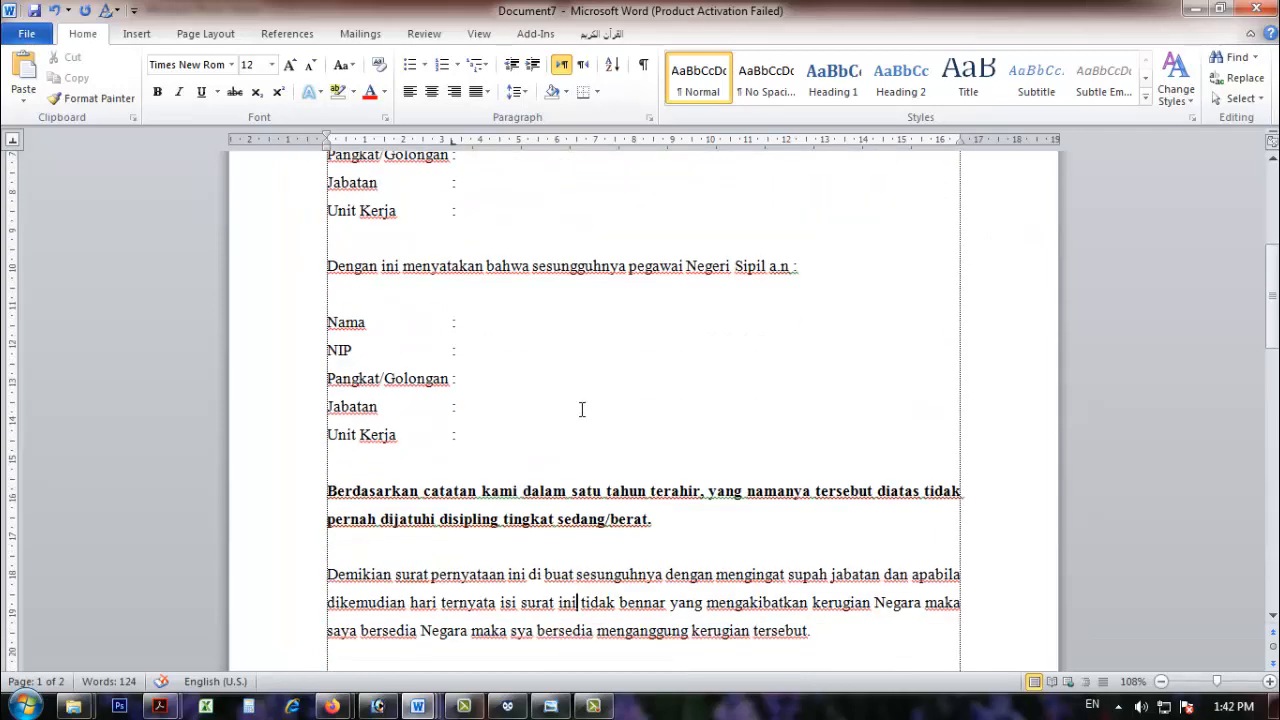
Step: Minimize all open windows down to the desktop and dismiss the Who's On My WiFi update notice without updating
left_click(1191, 10)
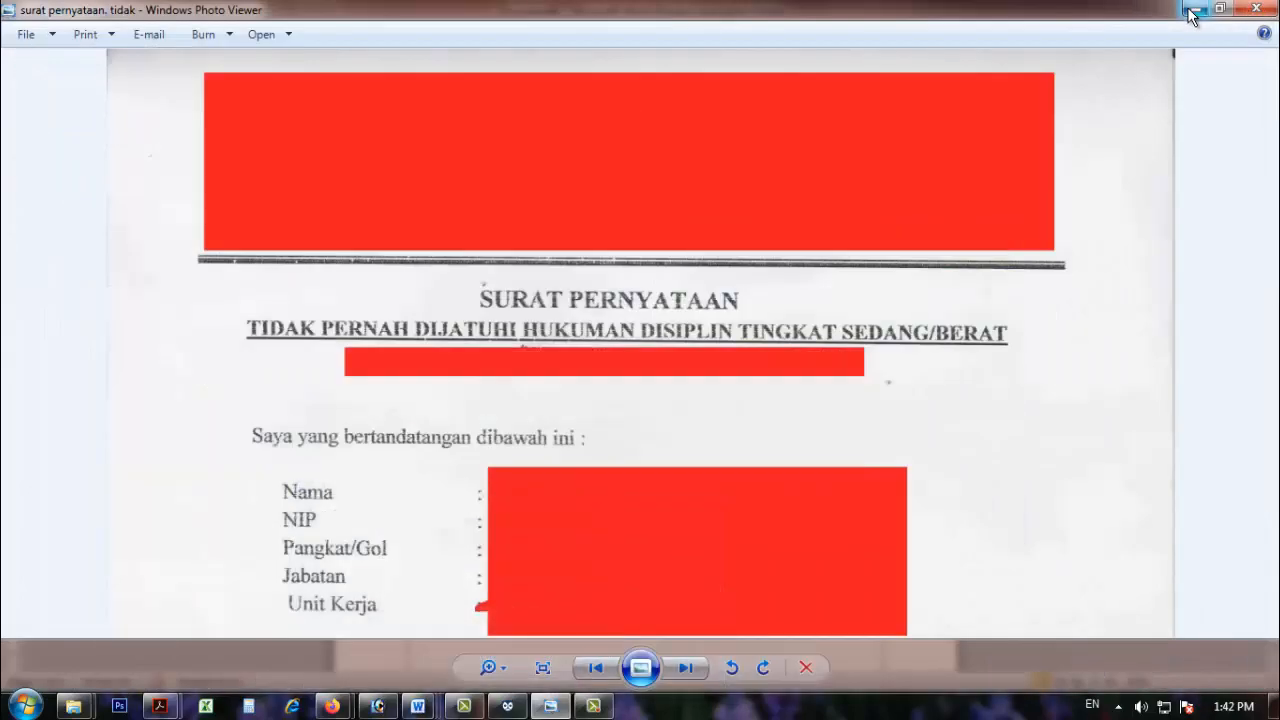
left_click(1191, 12)
left_click(1191, 12)
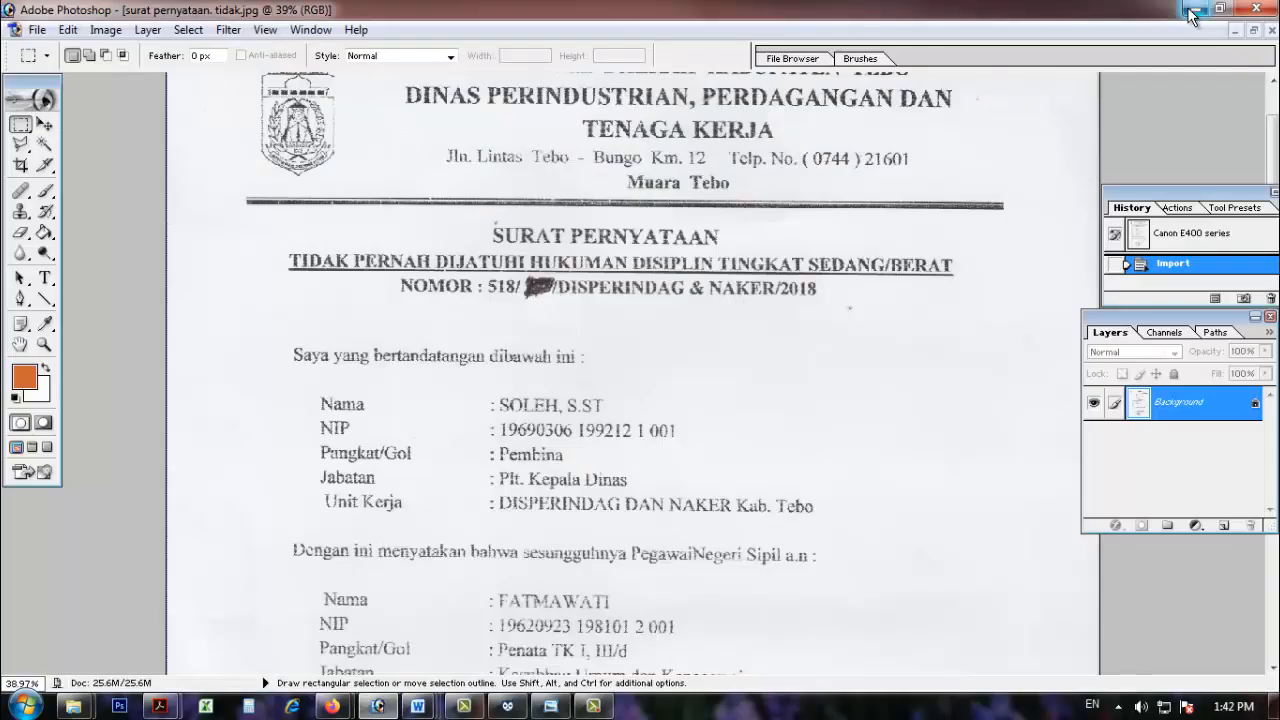
left_click(1191, 12)
left_click(1191, 12)
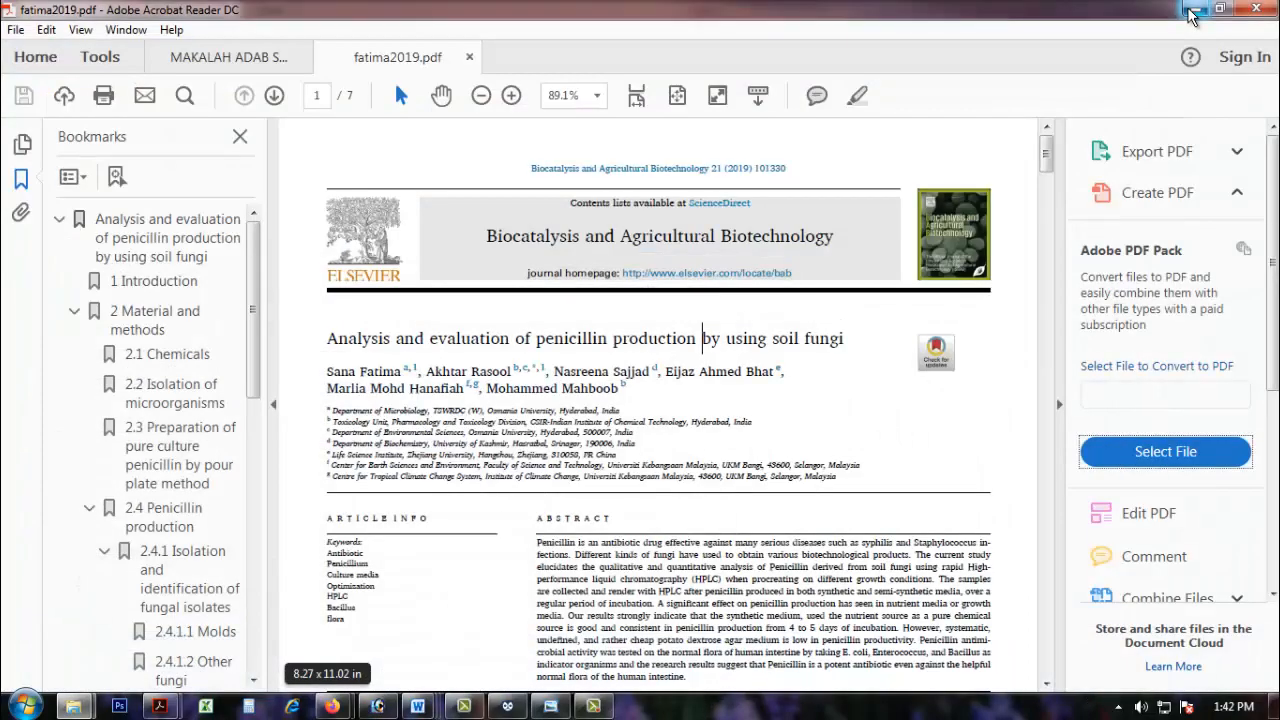
left_click(1191, 12)
left_click(1191, 12)
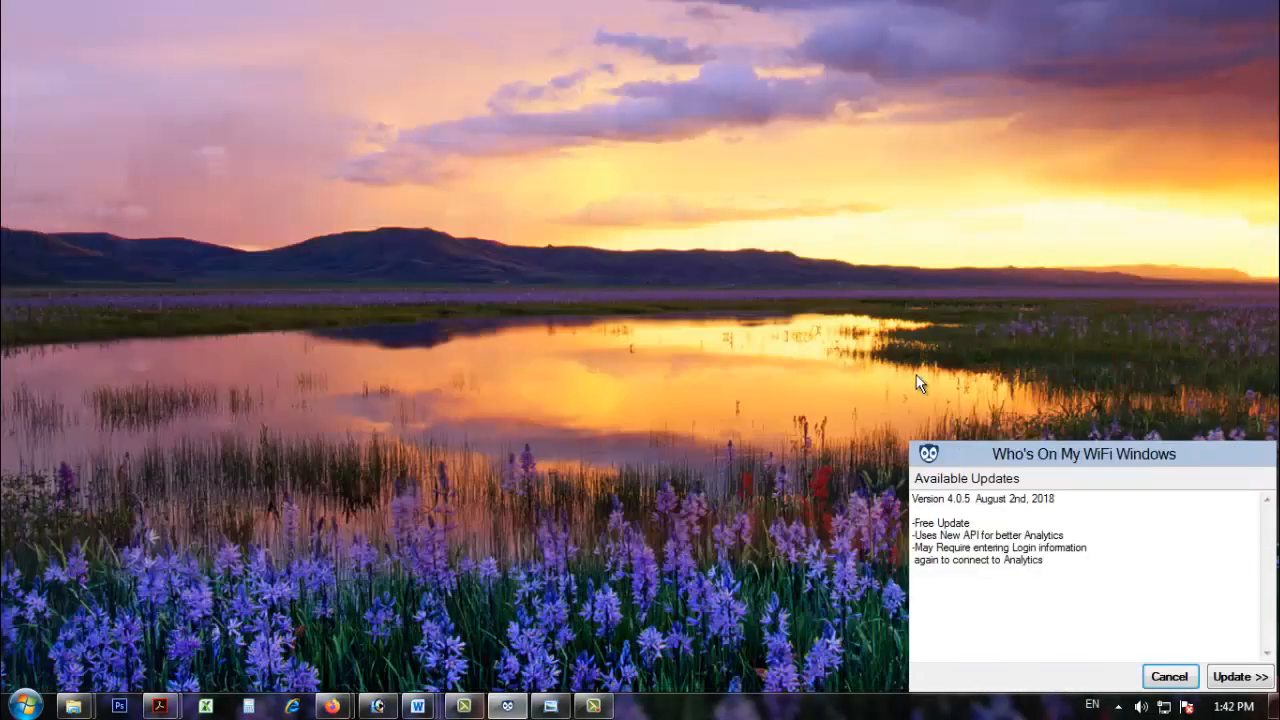
left_click(1167, 679)
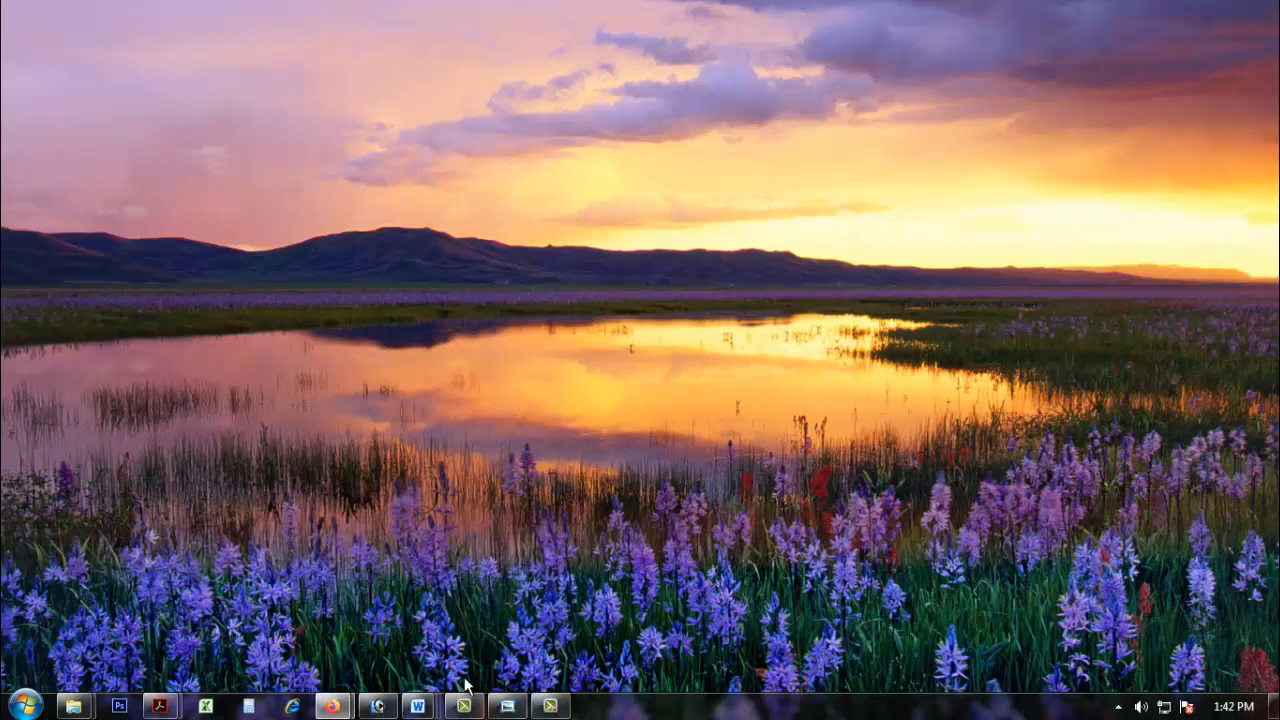
Step: Switch back to the open Word document window from the desktop
mouse_move(420, 706)
left_click(727, 636)
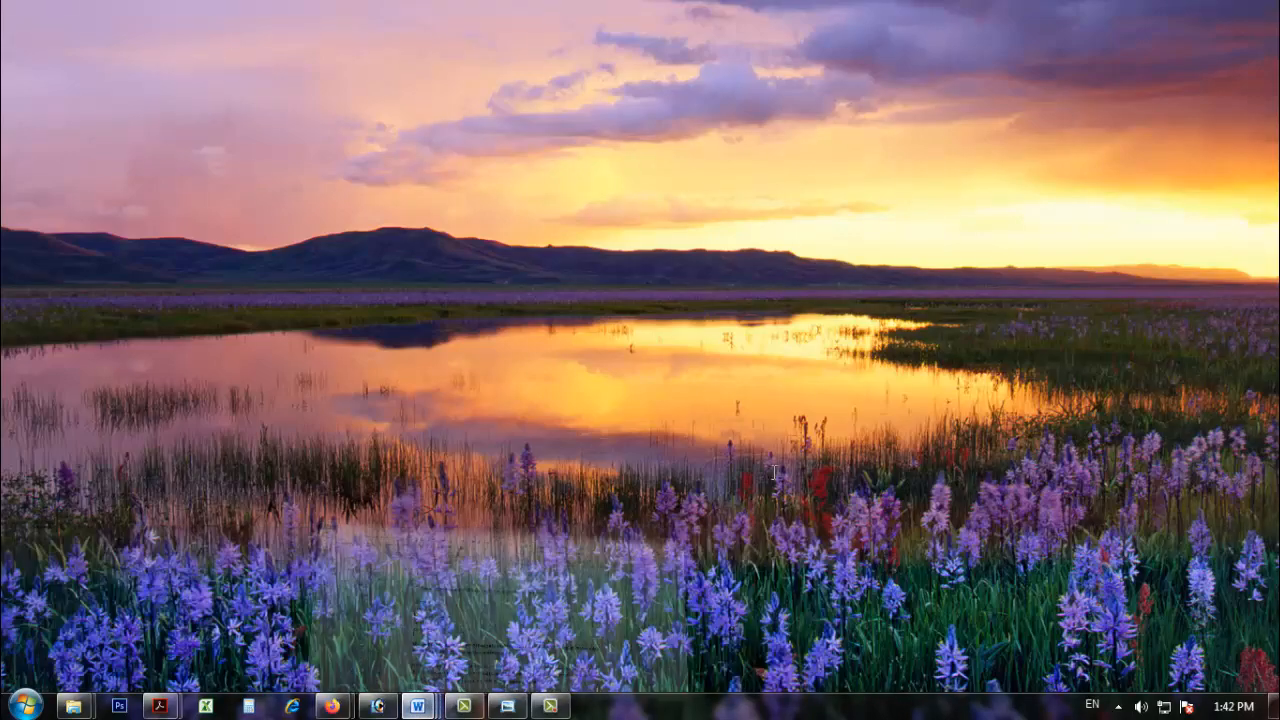